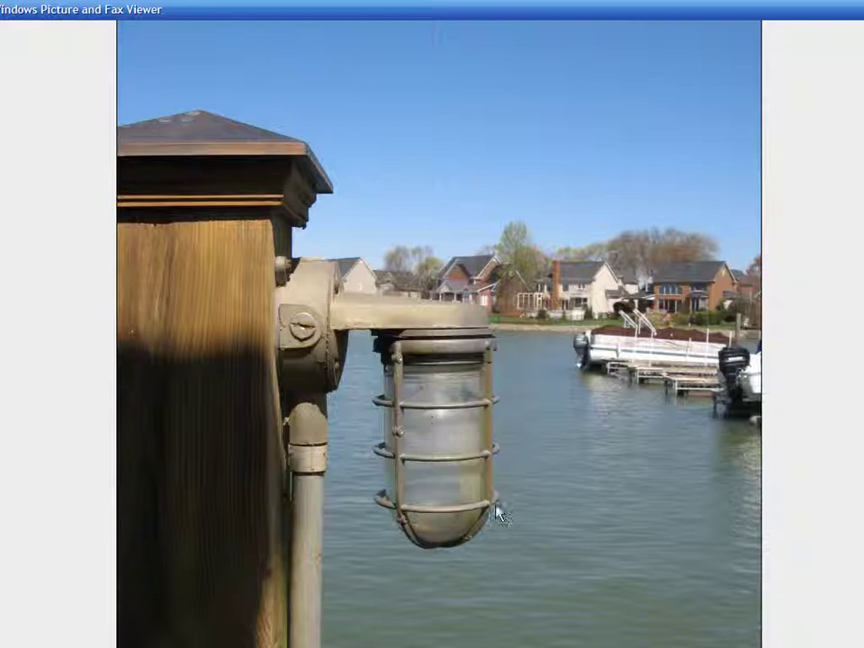
Step: Examine the dock lamp's shape in the reference photos, including IMG_0875, and close the photo folder
key(Escape)
click(164, 438)
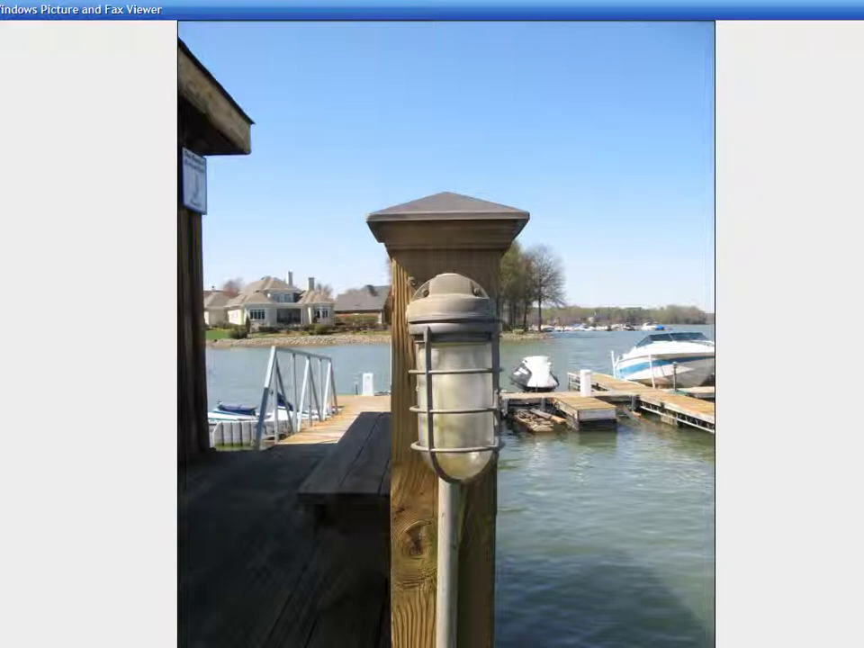
key(Escape)
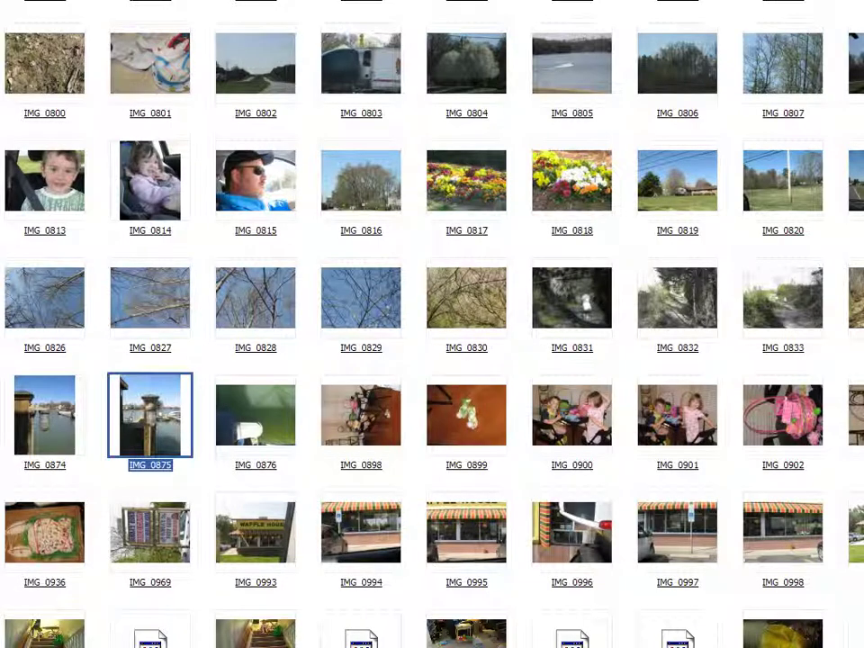
key(alt+F4)
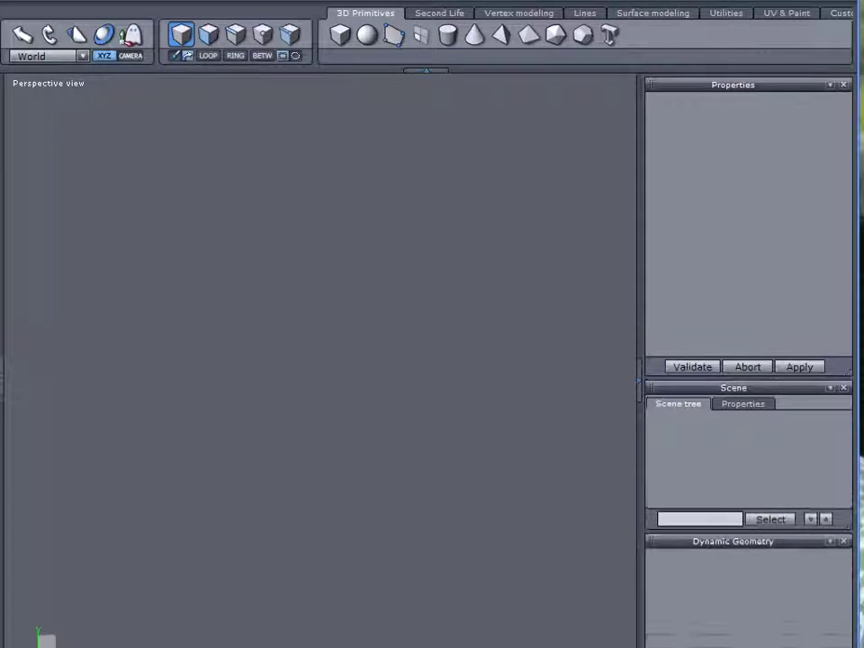
Step: Tidy the workspace by removing Dynamic Geometry, giving Properties more height and widening the application window slightly
click(773, 560)
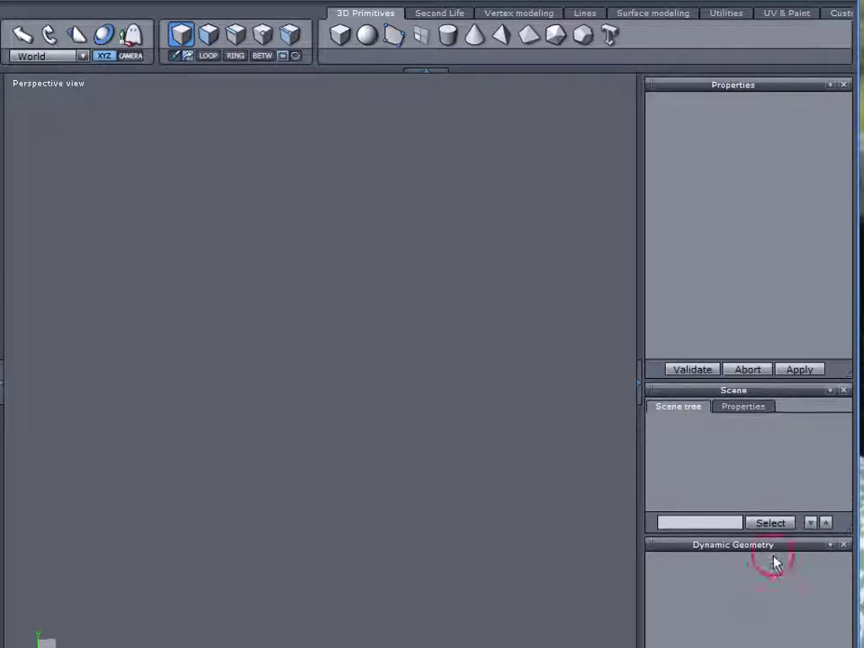
click(829, 545)
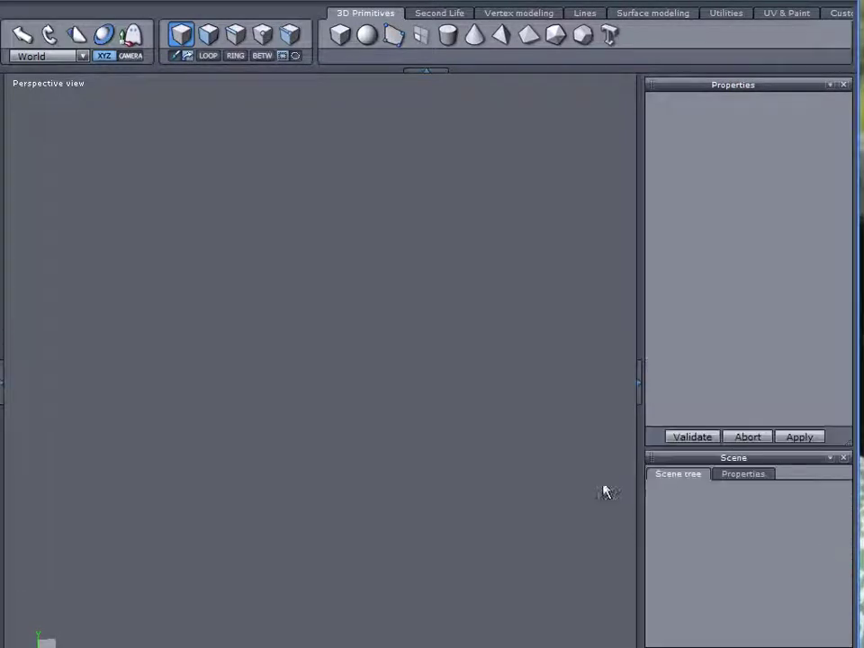
drag(833, 447, 822, 482)
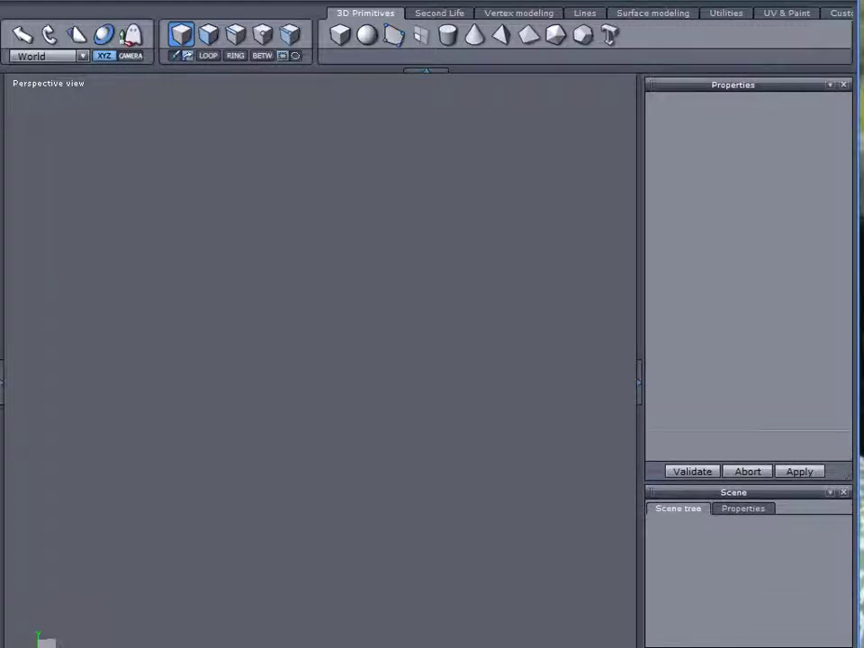
mouse_move(11, 108)
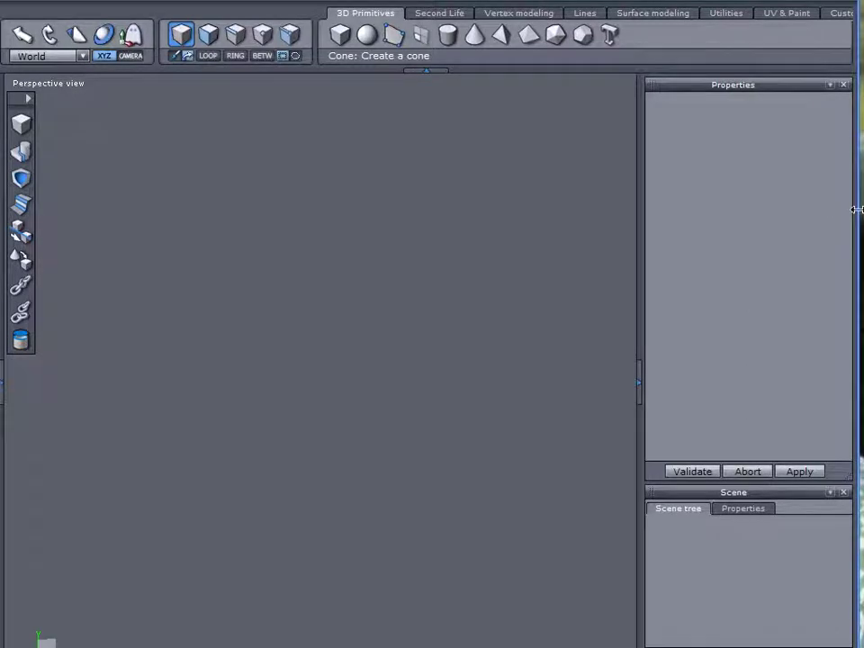
drag(858, 209, 863, 209)
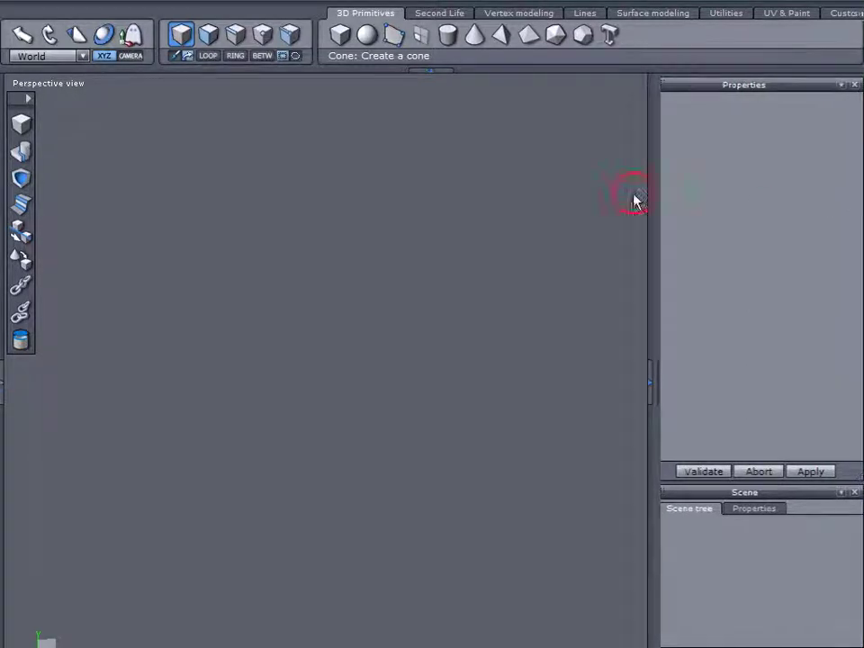
Step: Create an upright cylinder about 9.8 wide and 14.5 tall for the lamp's glass
click(450, 38)
click(316, 167)
click(475, 287)
click(466, 529)
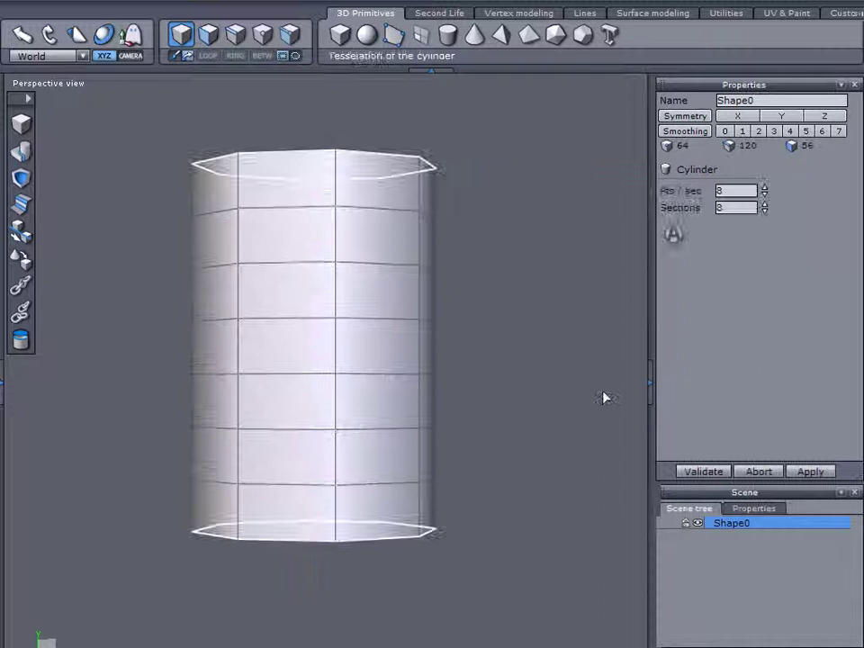
Step: Set the cylinder's tessellation to 30 points per section and 4 sections, and accept it
click(764, 210)
click(765, 211)
click(764, 211)
click(764, 211)
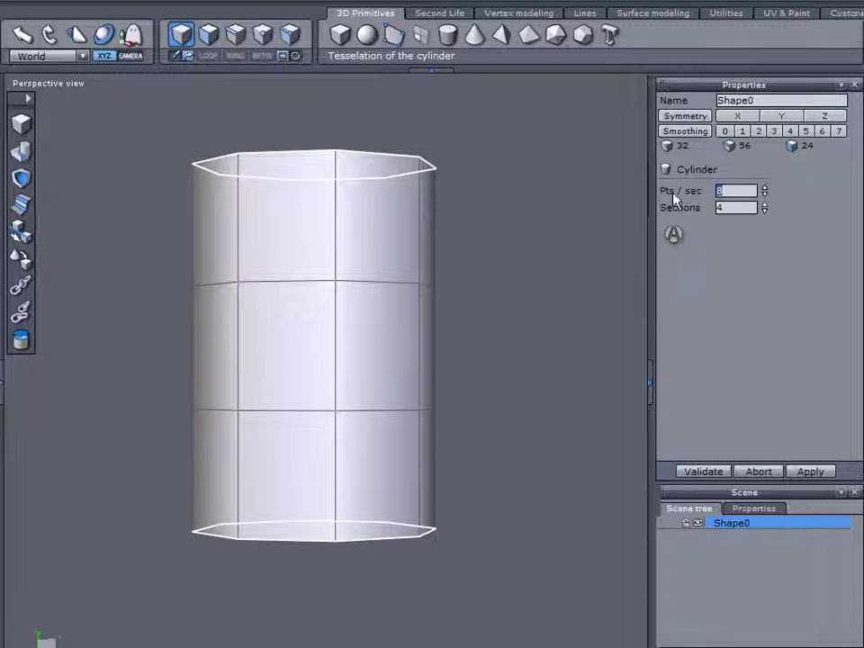
text(30)
key(Tab)
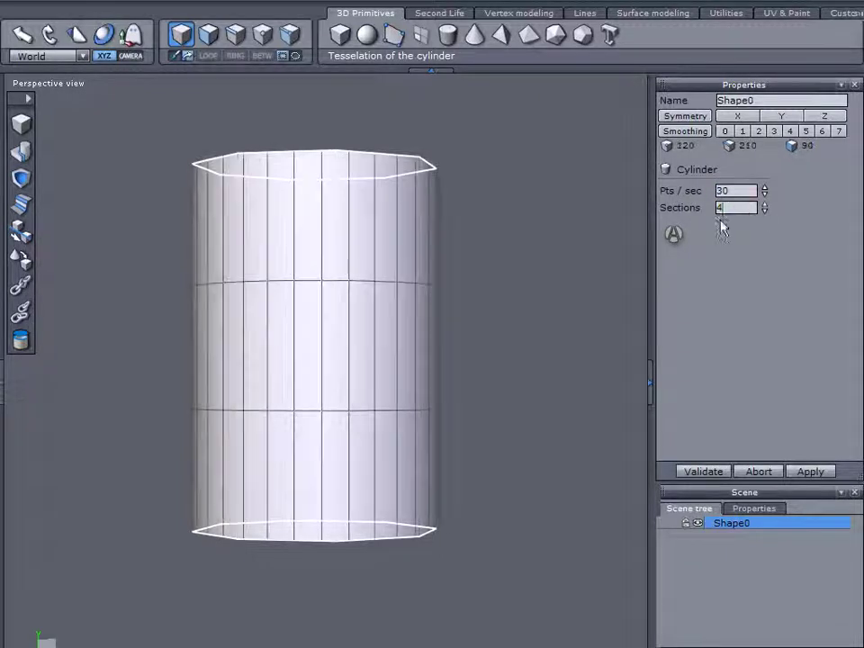
click(675, 235)
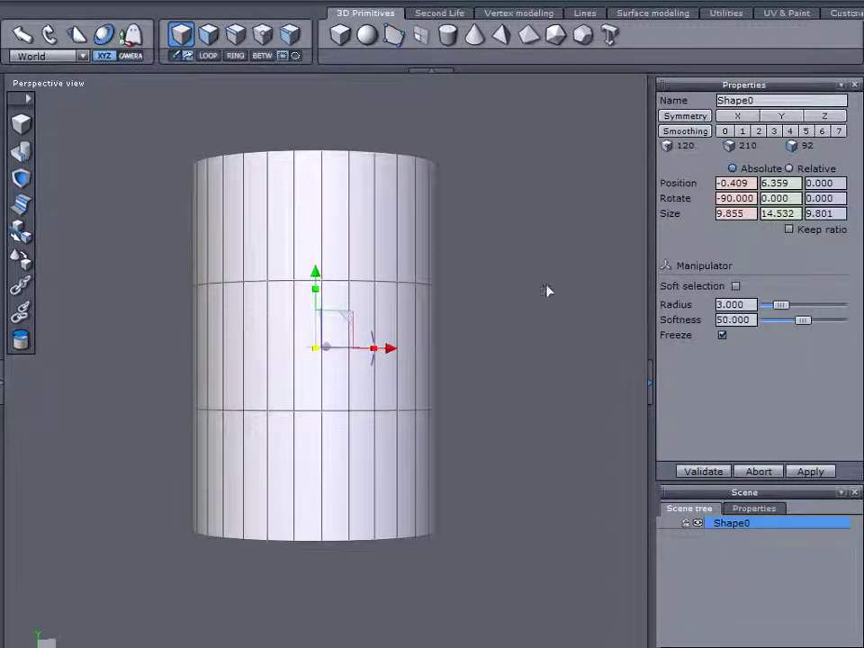
Step: Stretch the cylinder vertically to a height of about 26.8
drag(317, 290, 322, 266)
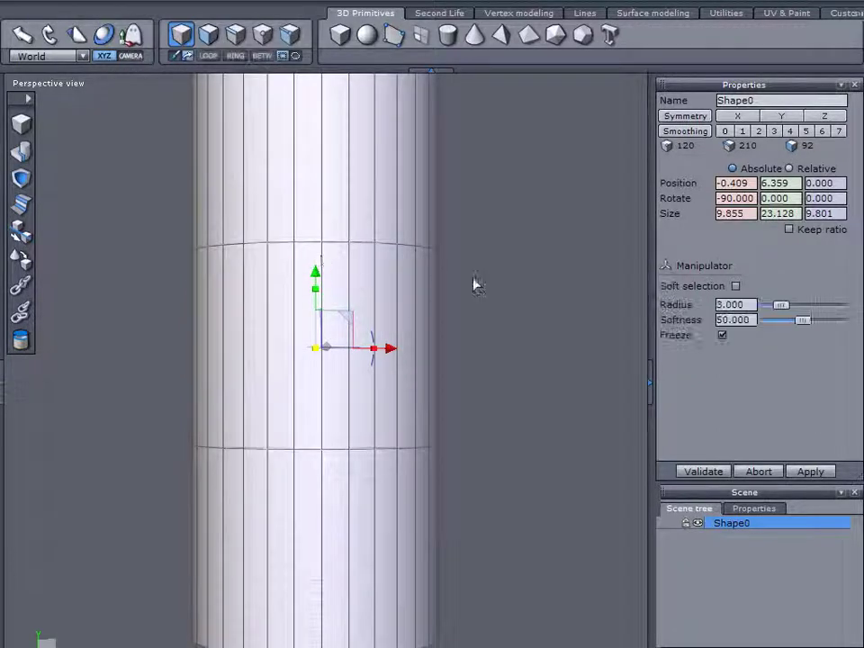
scroll(473, 283, down, 3)
middle_drag(509, 275, 483, 273)
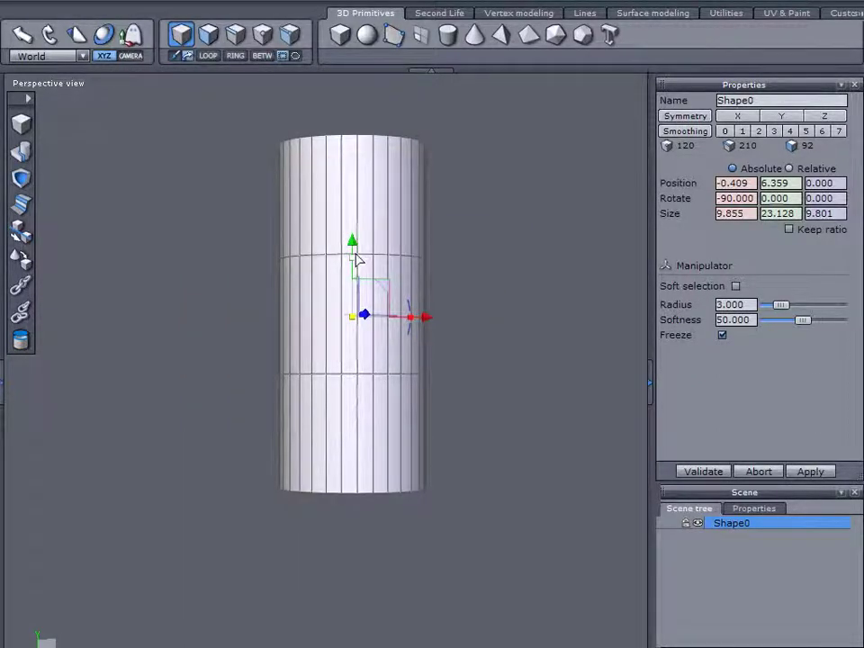
drag(356, 255, 357, 247)
Step: Select the cylinder's complete bottom edge loop and lower it to a Y position of about -9
click(235, 36)
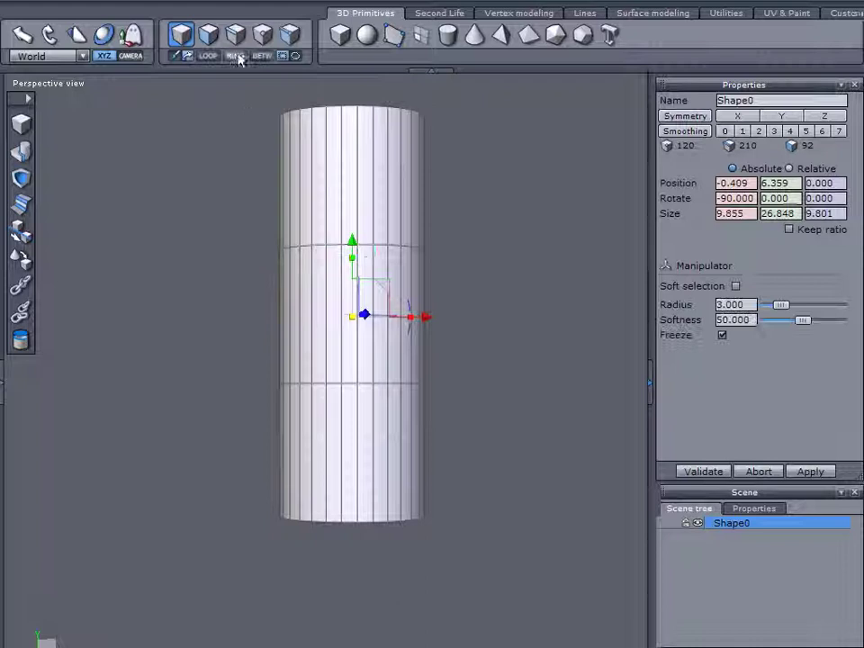
click(494, 513)
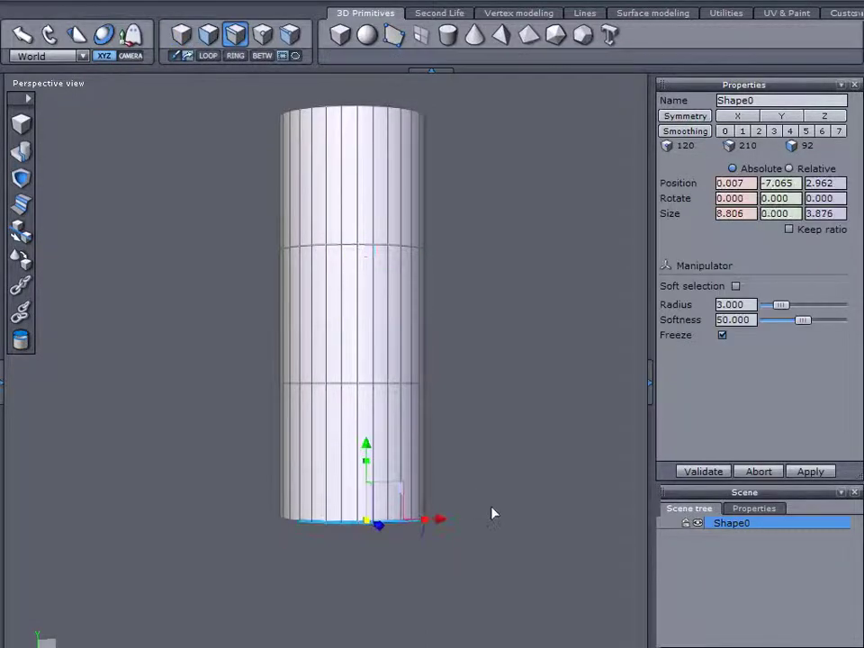
drag(353, 450, 353, 476)
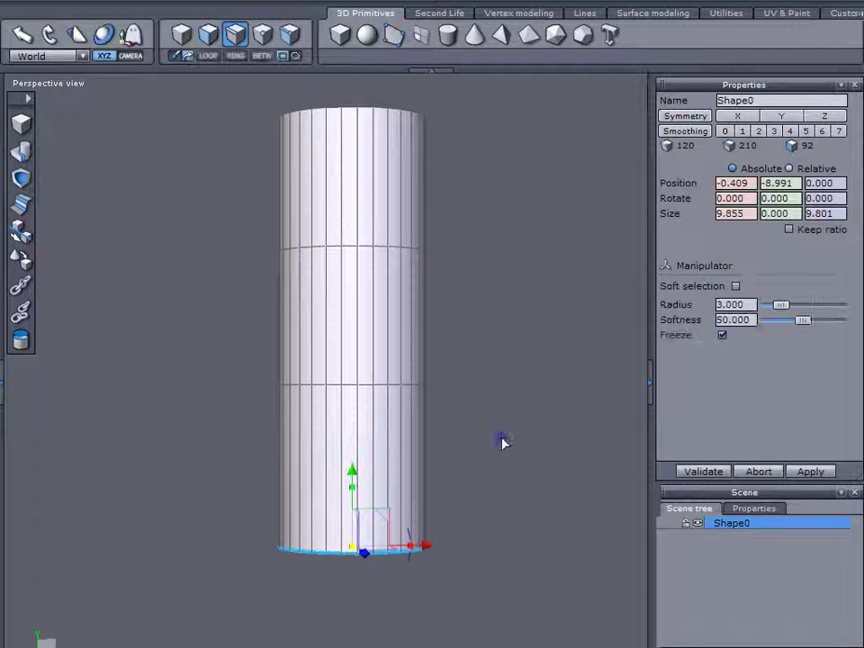
Step: Round off the cylinder's bottom edge loop with a Chamfer of radius 3.058 and range 2
middle_drag(501, 441, 500, 432)
right_drag(500, 432, 514, 398)
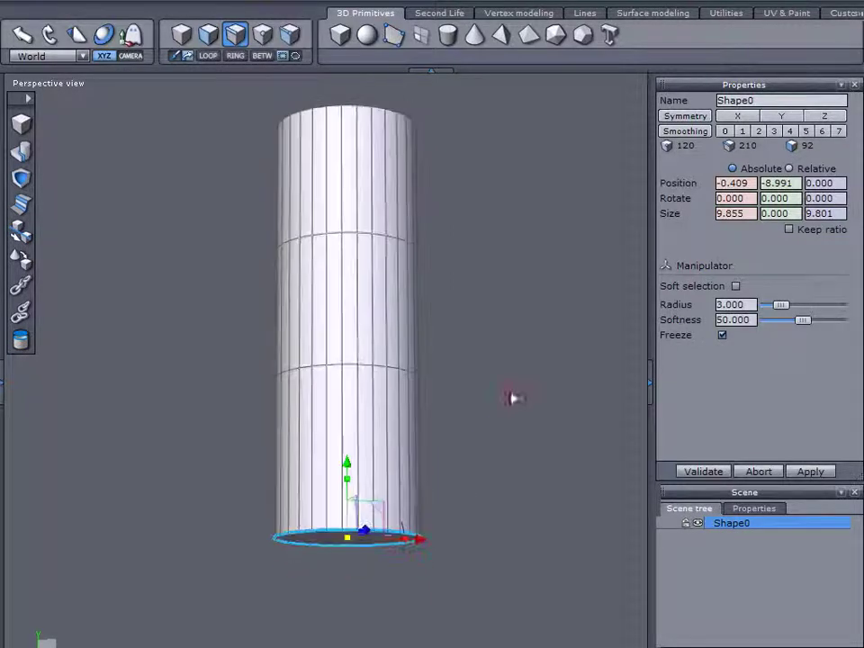
click(19, 205)
middle_drag(525, 447, 709, 294)
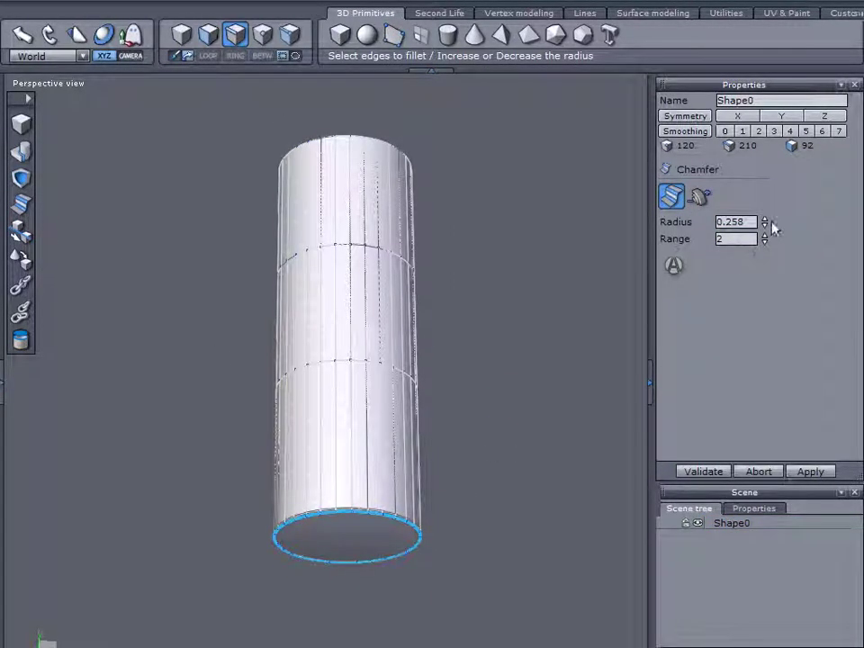
mouse_move(764, 219)
mouse_down()
mouse_move(764, 189)
mouse_move(764, 228)
mouse_up()
middle_drag(541, 421, 498, 501)
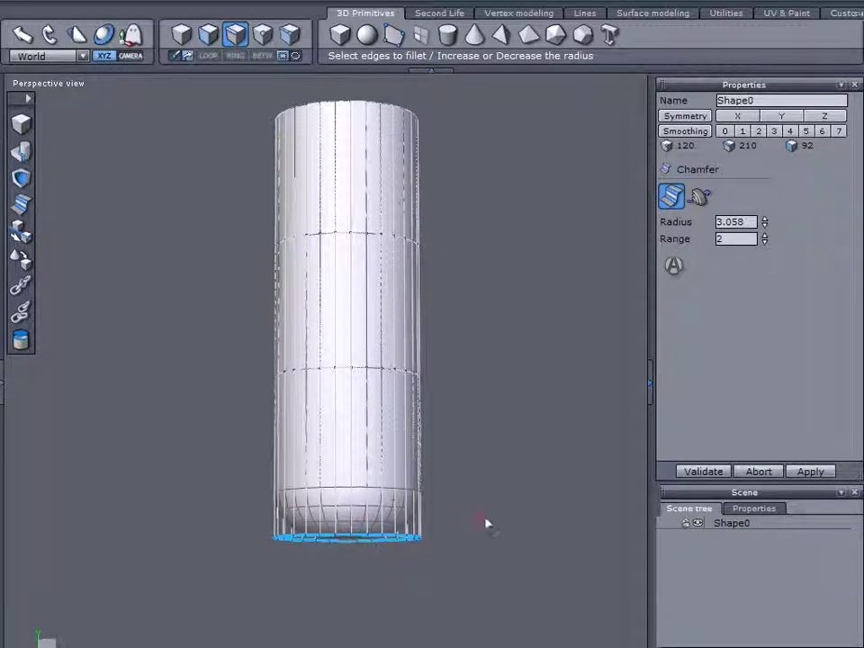
middle_drag(486, 524, 423, 484)
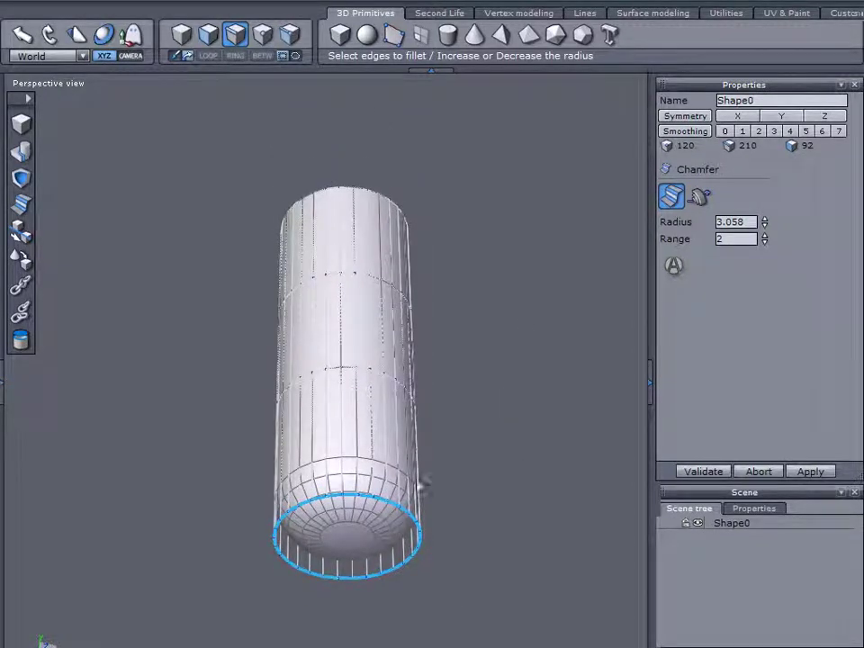
click(707, 473)
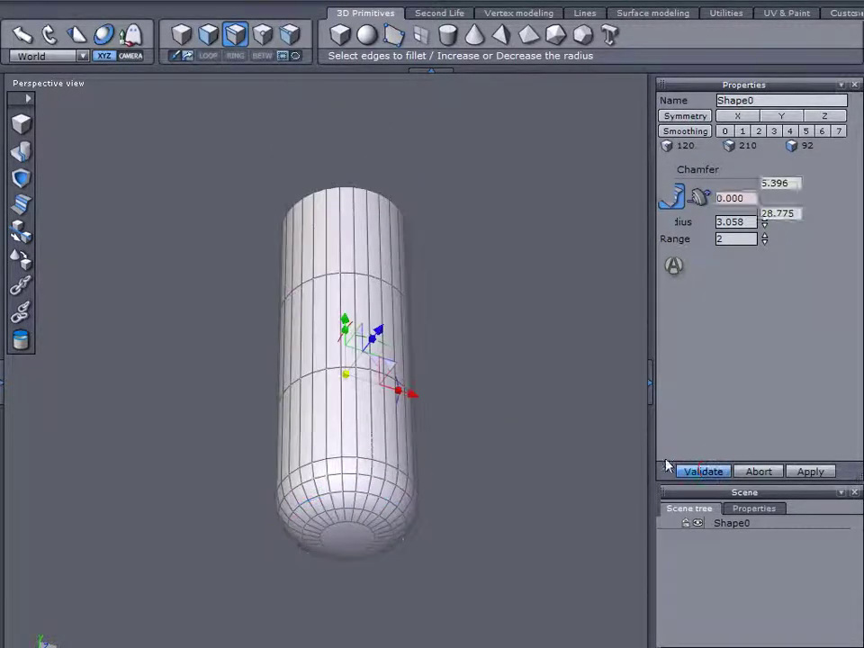
Step: Extract the cylinder's circular top face as a separate form
middle_drag(535, 293, 436, 403)
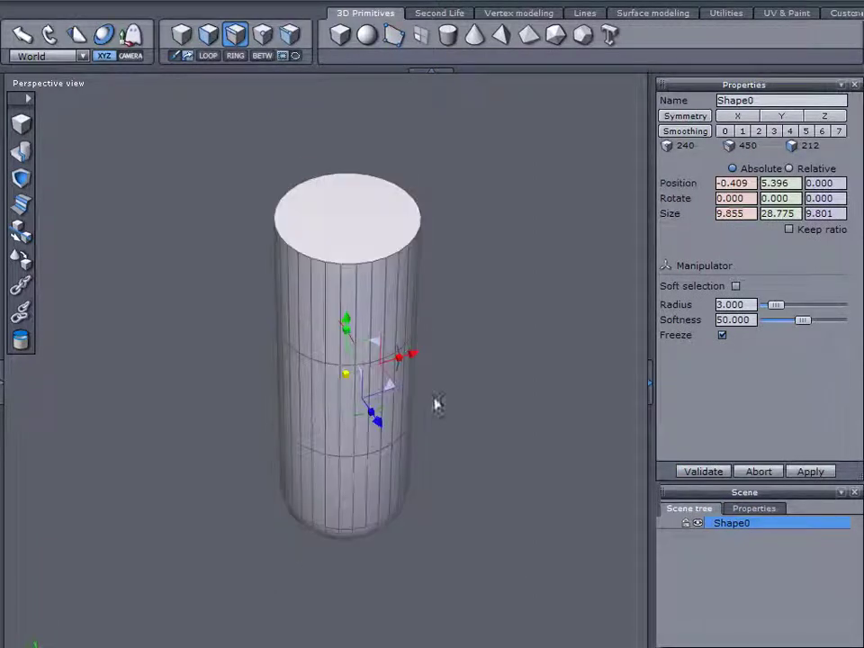
click(208, 34)
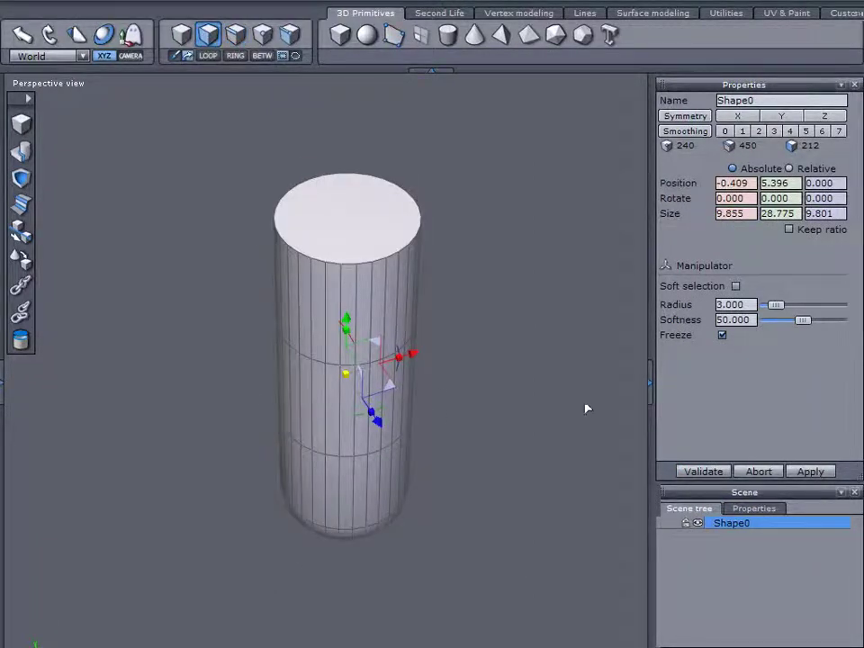
click(314, 217)
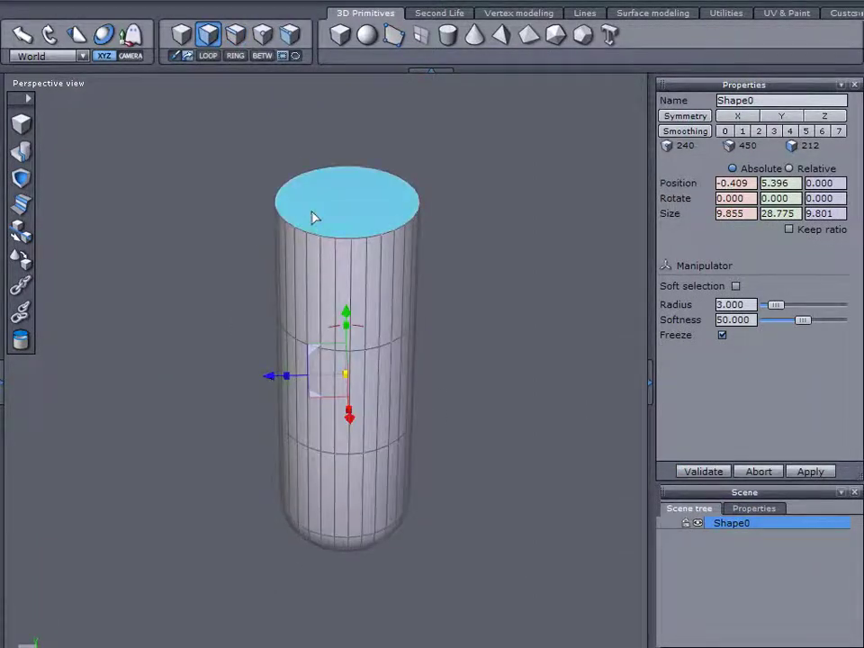
click(518, 13)
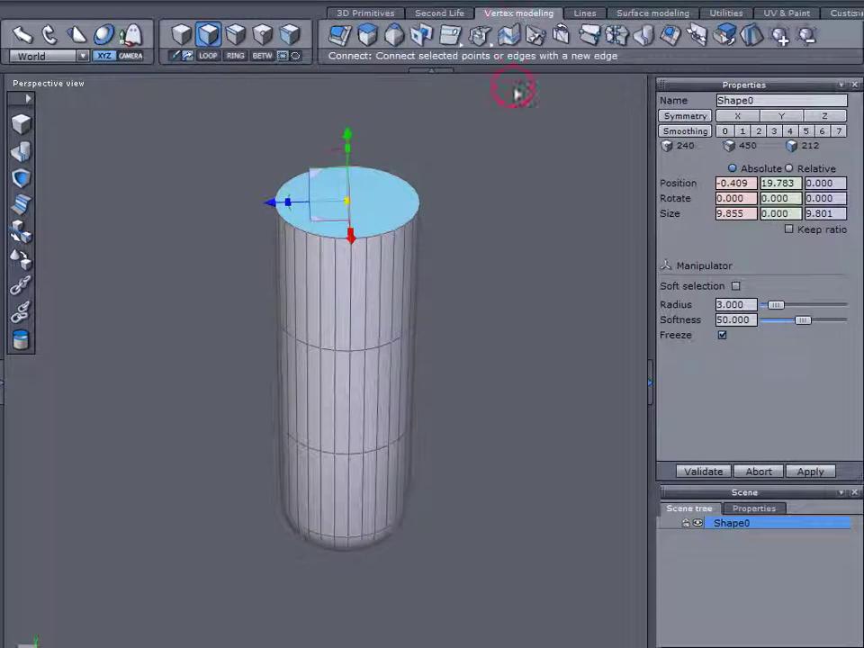
click(729, 34)
Step: Sweep the extracted top face outward to a scale of about 1.078 and extrude it slightly upward as a rim
click(366, 35)
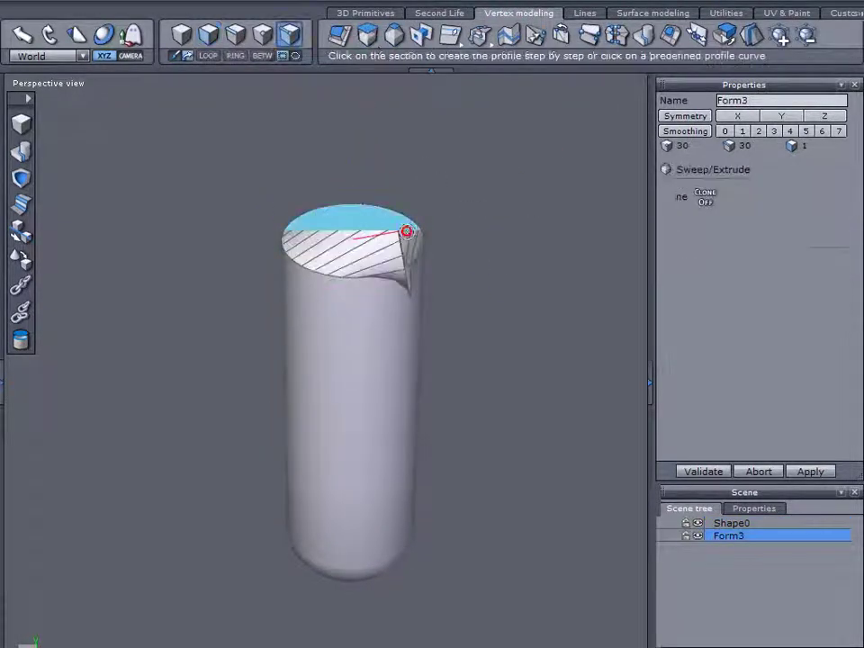
click(407, 231)
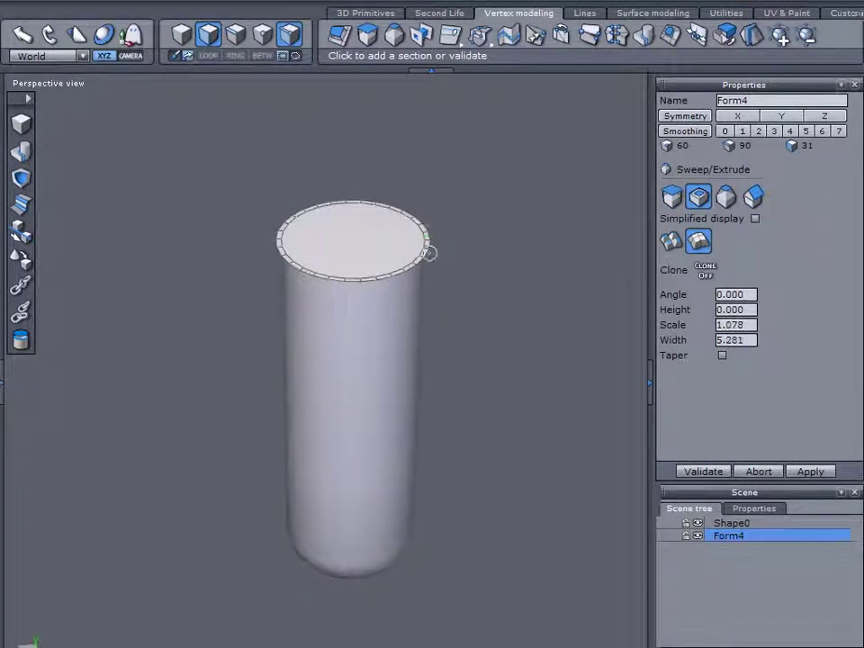
click(429, 254)
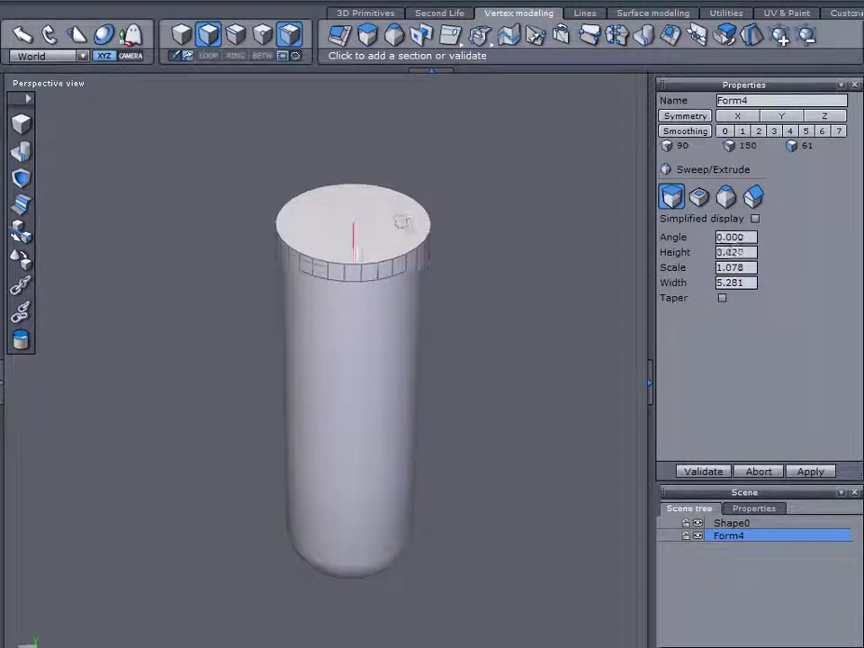
click(393, 230)
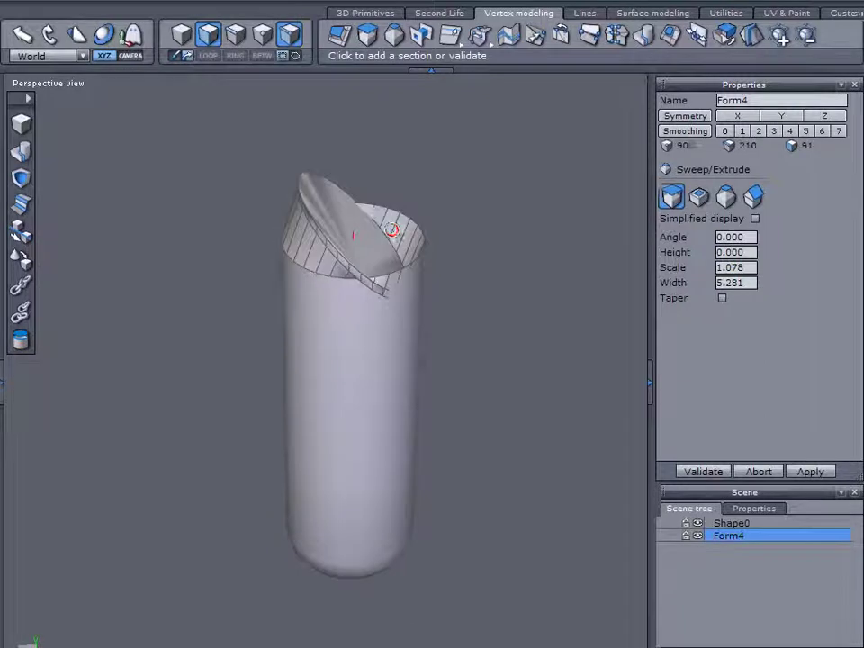
Step: Inset the rim's top to a scale of about 0.88 and extrude it up a short step
key(ctrl)
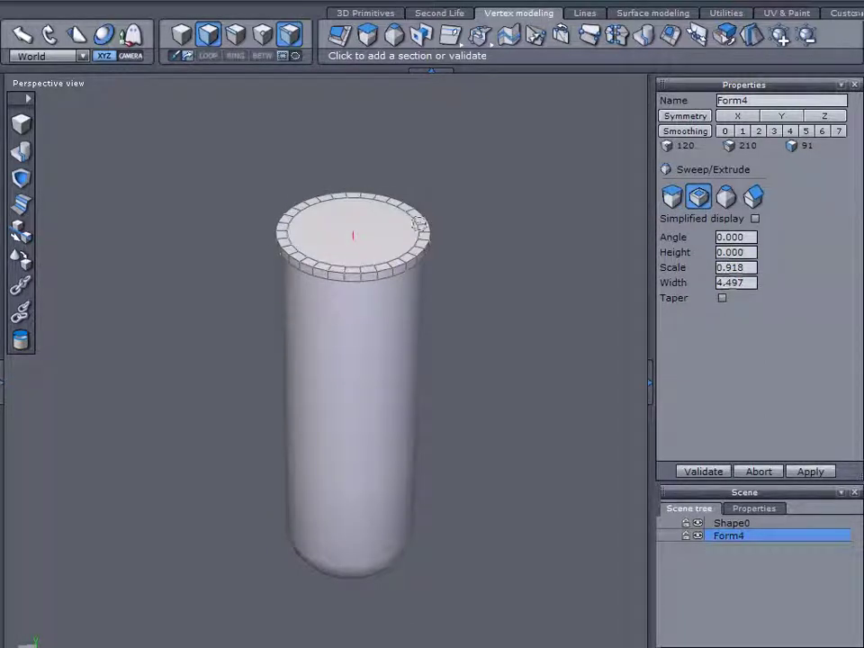
click(418, 222)
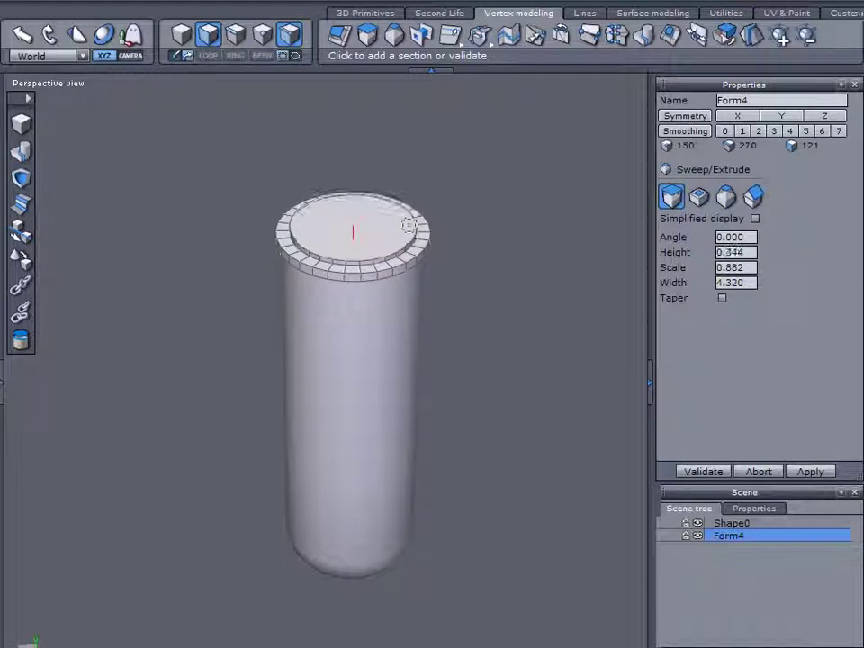
click(410, 223)
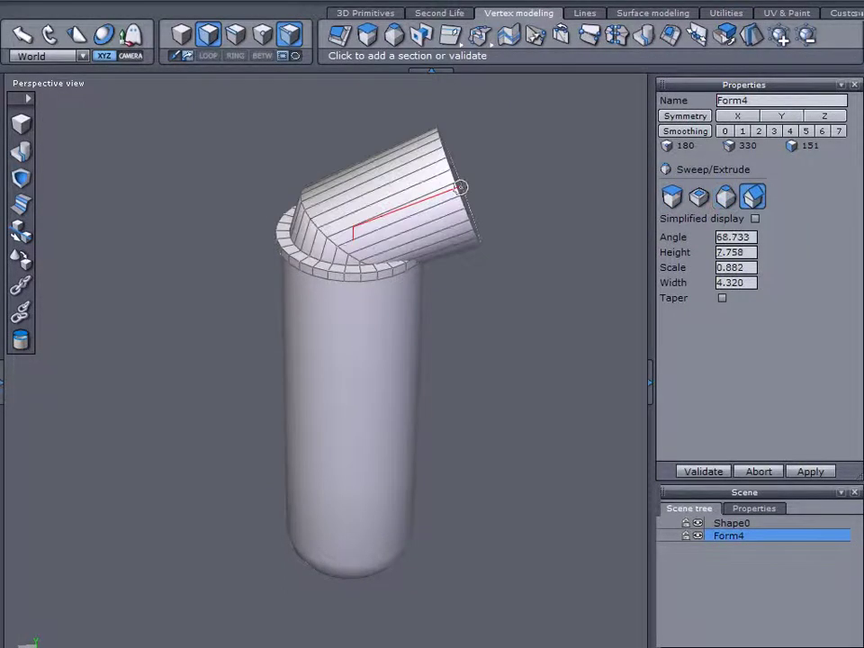
Step: Sweep the cap's top face outward to a scale of about 1.142 and extrude it upward as a wide disc
key(c)
key(c)
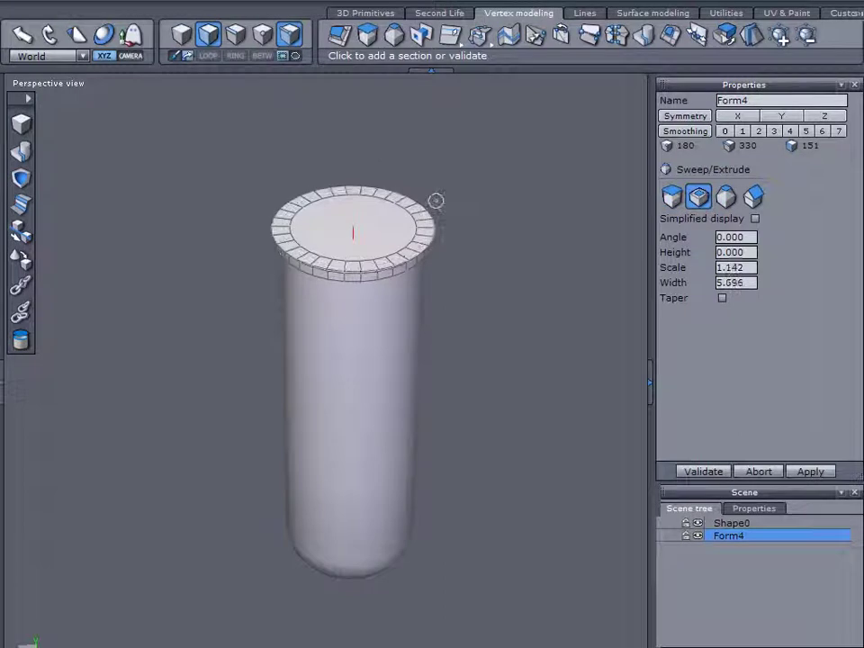
click(436, 200)
key(space)
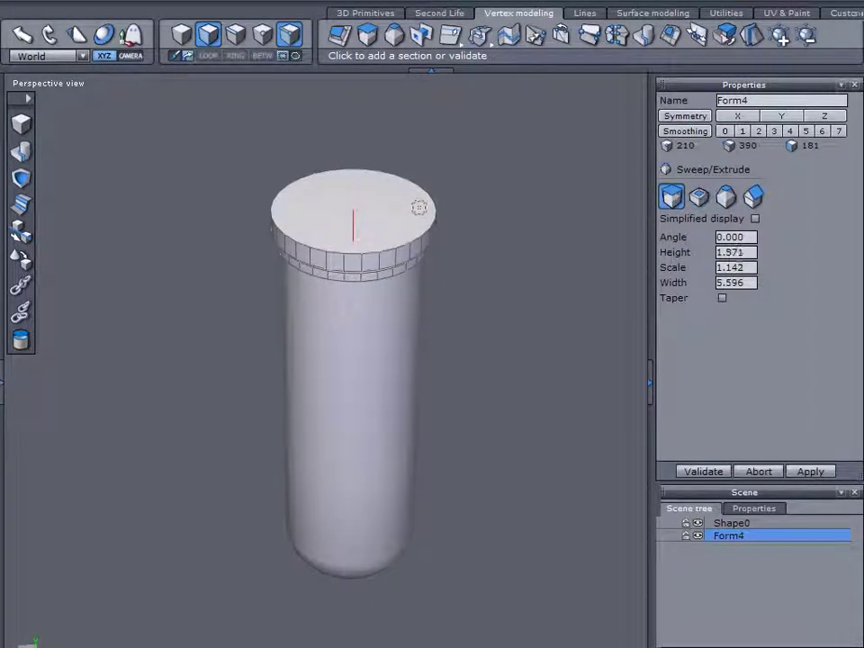
click(699, 474)
click(698, 474)
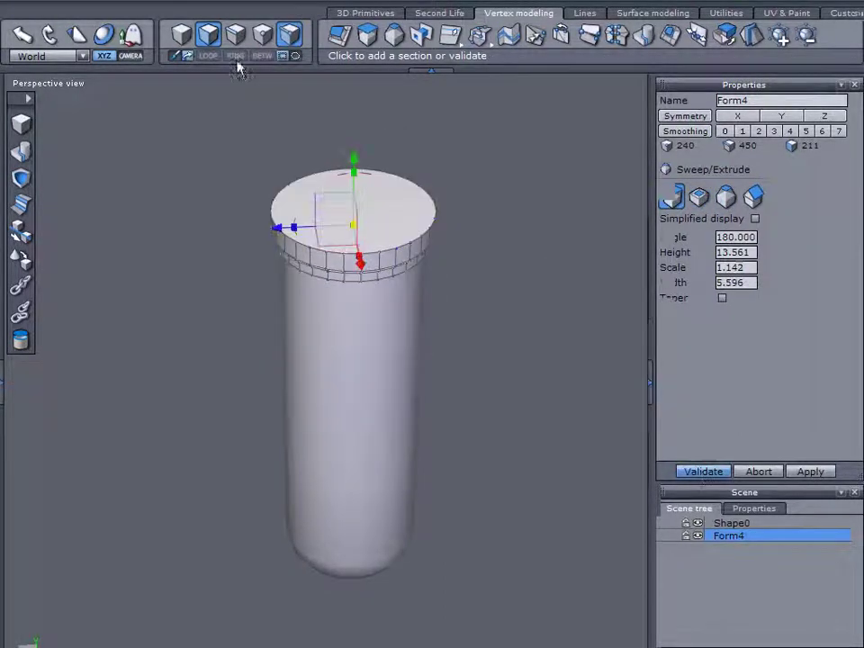
Step: Chamfer the wide disc's bottom edge loop and the lower rim's top and bottom edge loops with radius 0.128 and range 2
click(235, 36)
scroll(440, 204, up, 5)
middle_drag(447, 200, 409, 272)
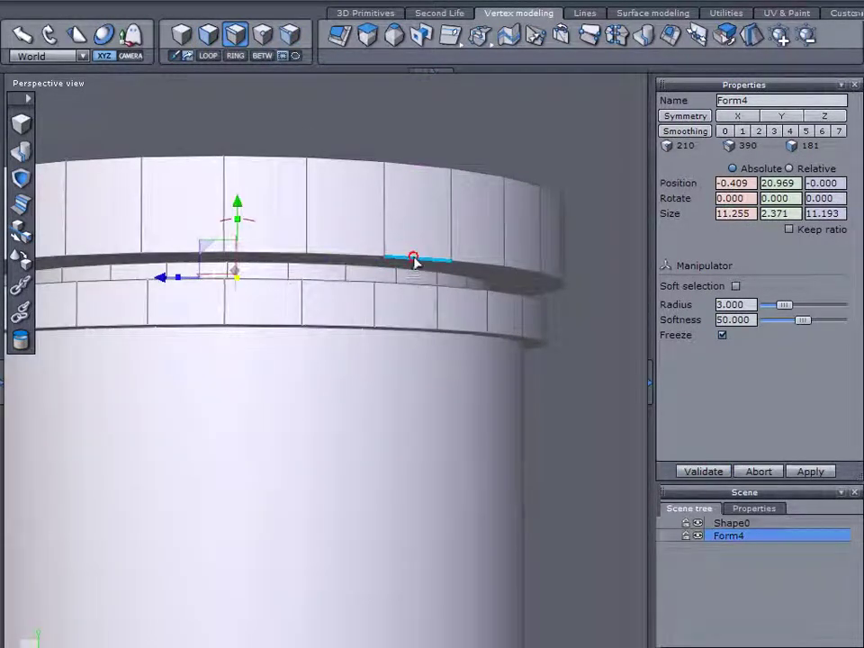
click(414, 260)
shift+click(327, 304)
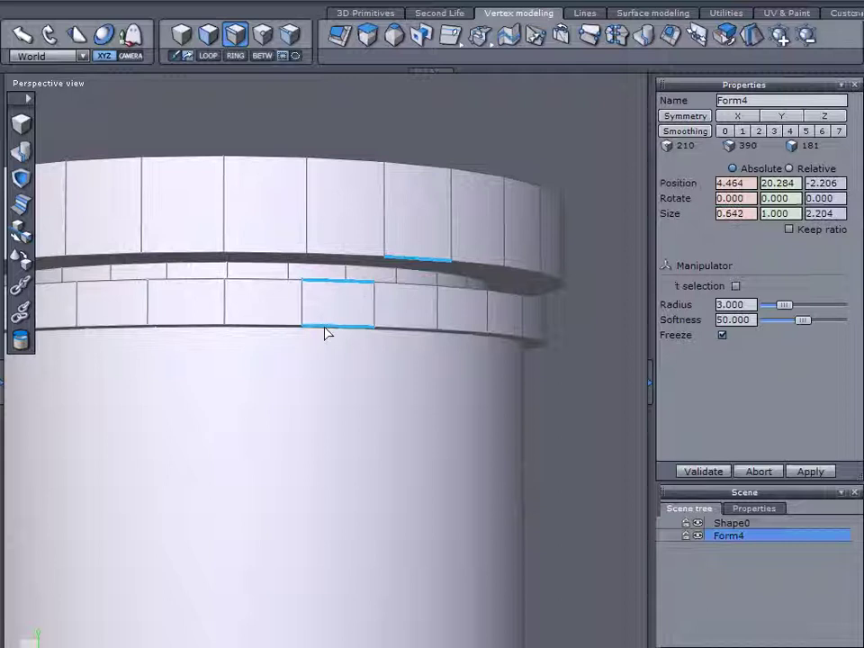
middle_drag(420, 408, 430, 306)
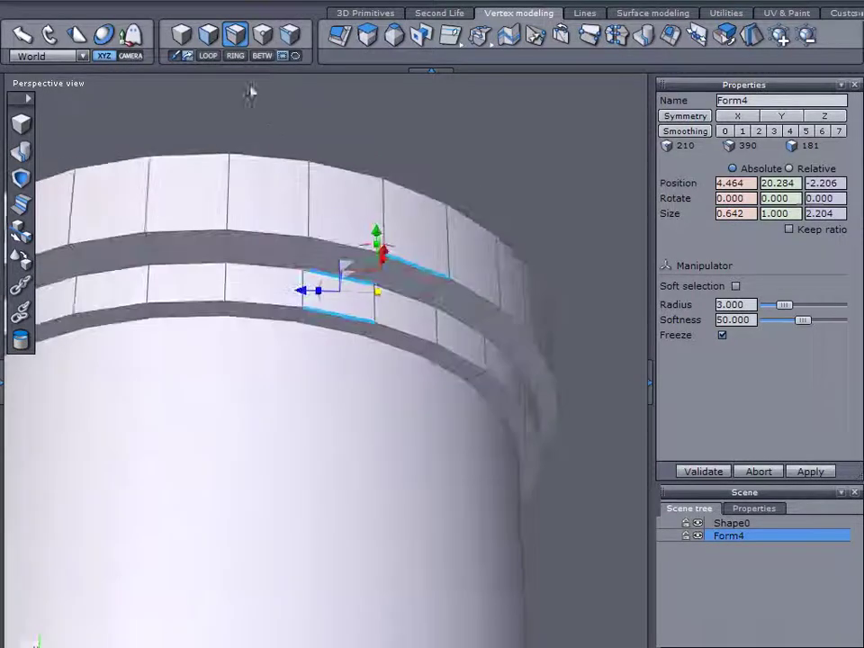
click(207, 57)
click(21, 205)
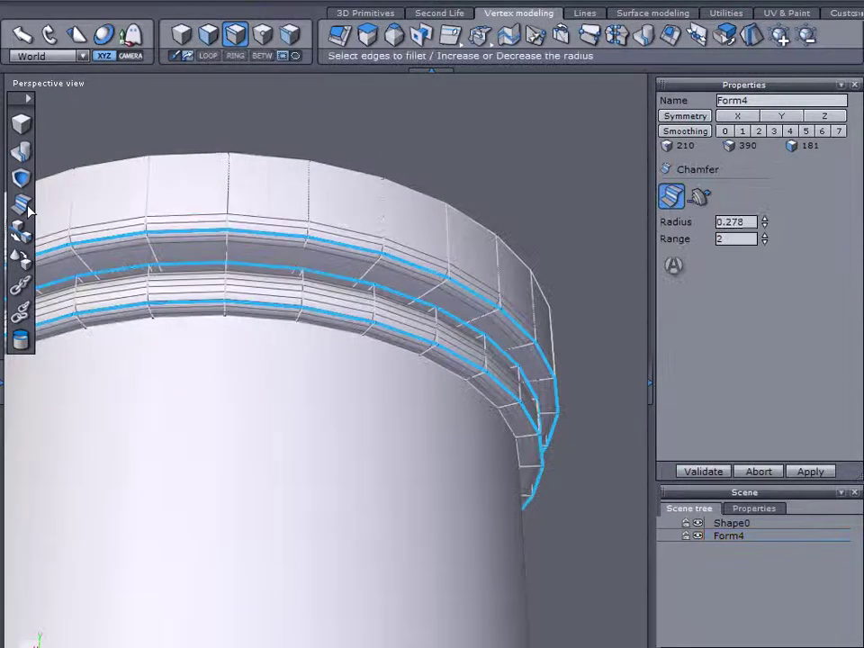
middle_drag(316, 315, 387, 270)
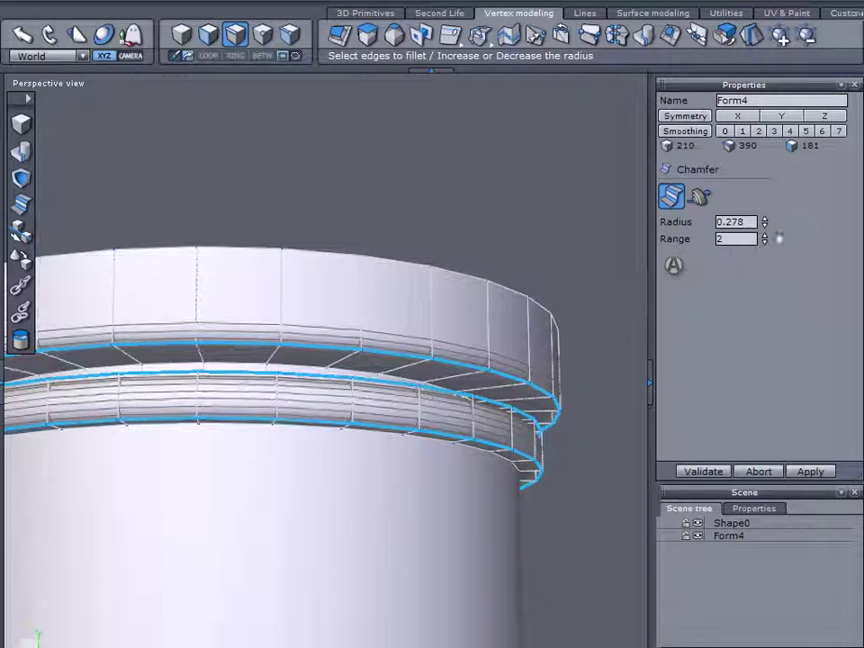
mouse_move(765, 222)
mouse_down()
mouse_move(766, 245)
mouse_move(765, 236)
mouse_up()
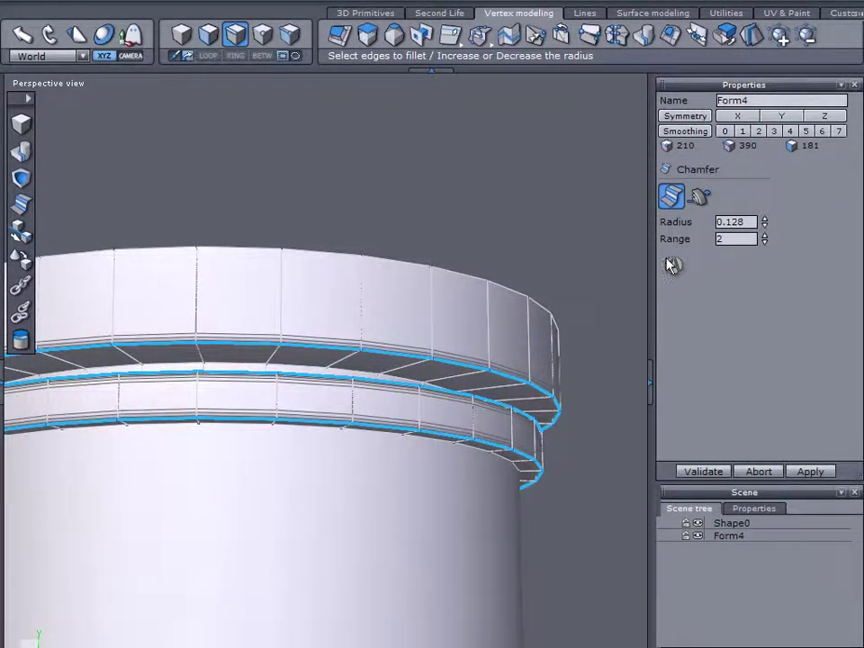
middle_drag(625, 268, 613, 310)
click(703, 472)
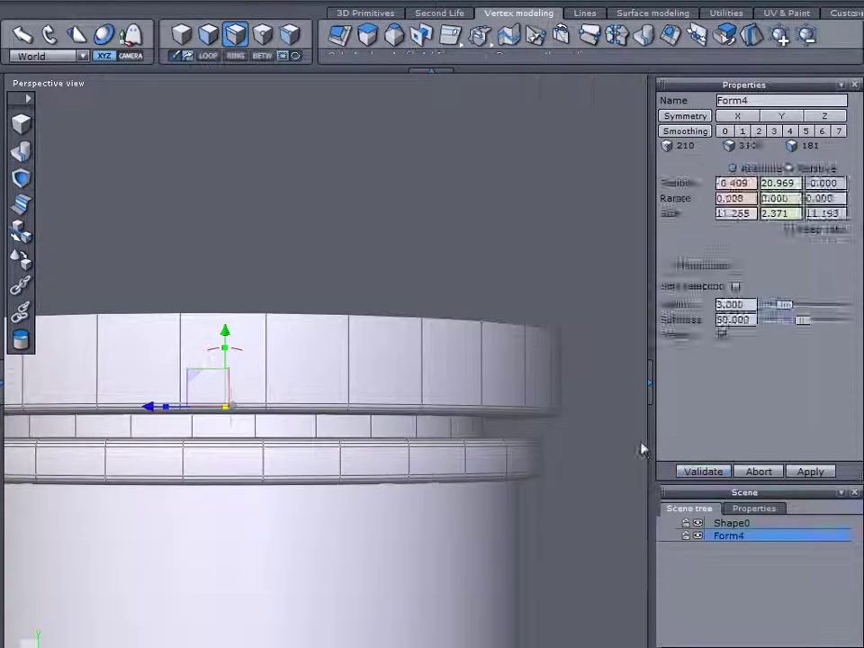
click(698, 559)
Step: Hide the stepped cap Form4 so only the glass cylinder is shown
middle_drag(576, 532, 521, 383)
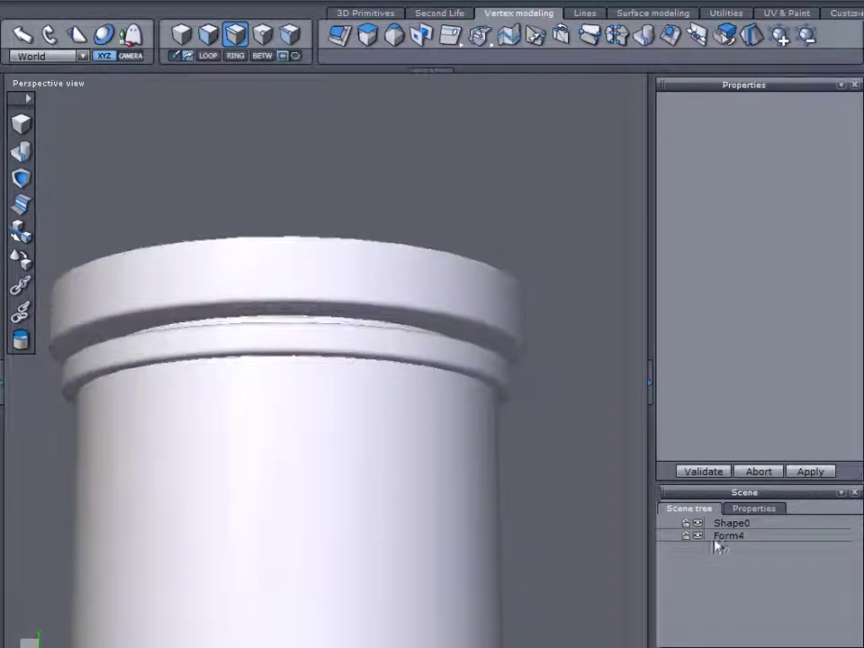
scroll(532, 436, down, 3)
middle_drag(531, 437, 522, 351)
scroll(522, 351, down, 1)
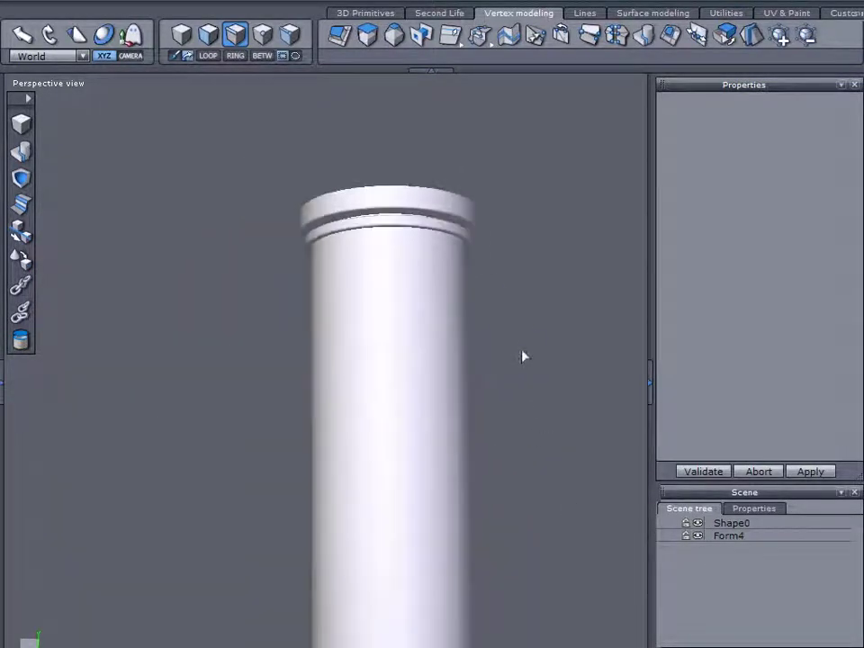
click(711, 537)
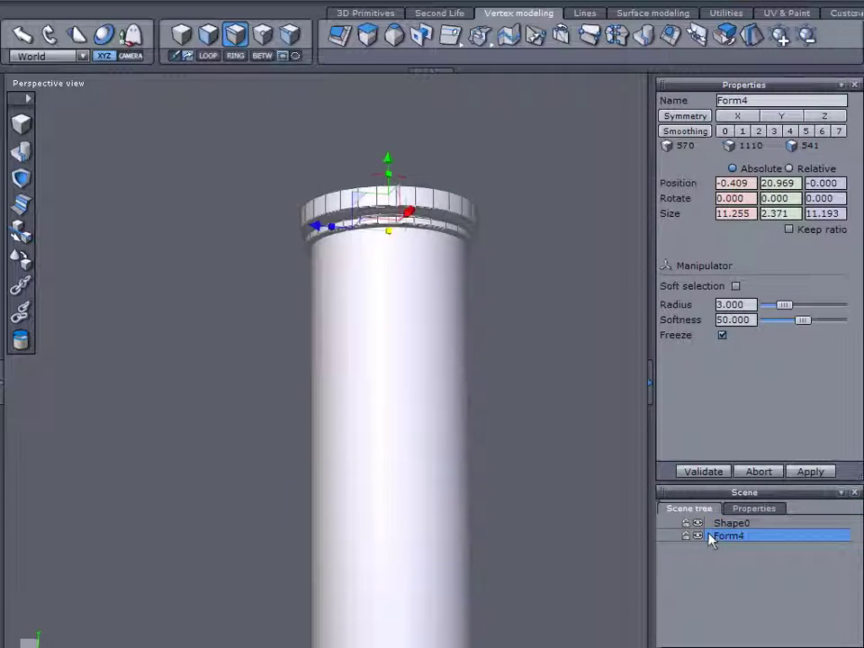
click(698, 536)
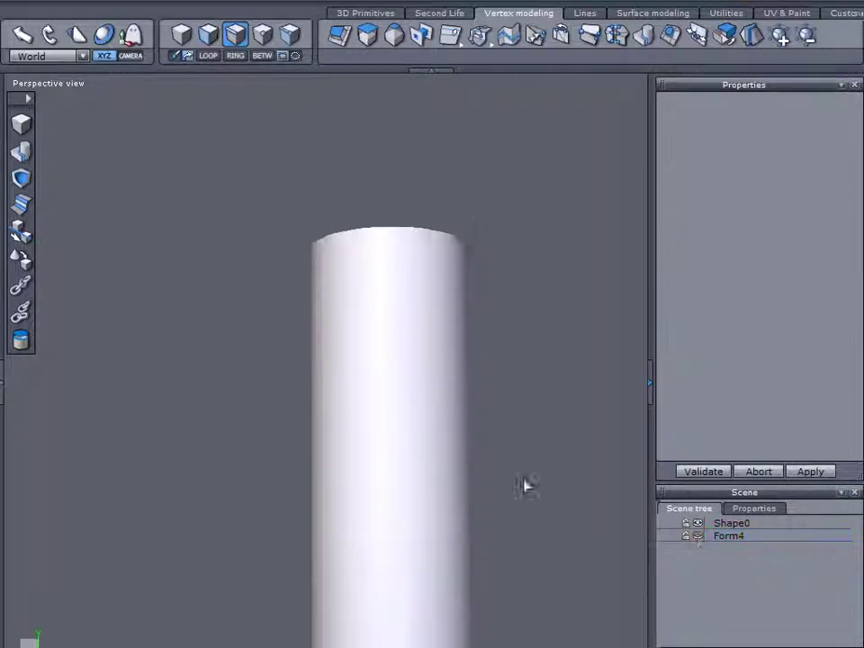
Step: Select one vertical edge loop running the full height of the glass cylinder
middle_drag(525, 486, 447, 450)
key(F4)
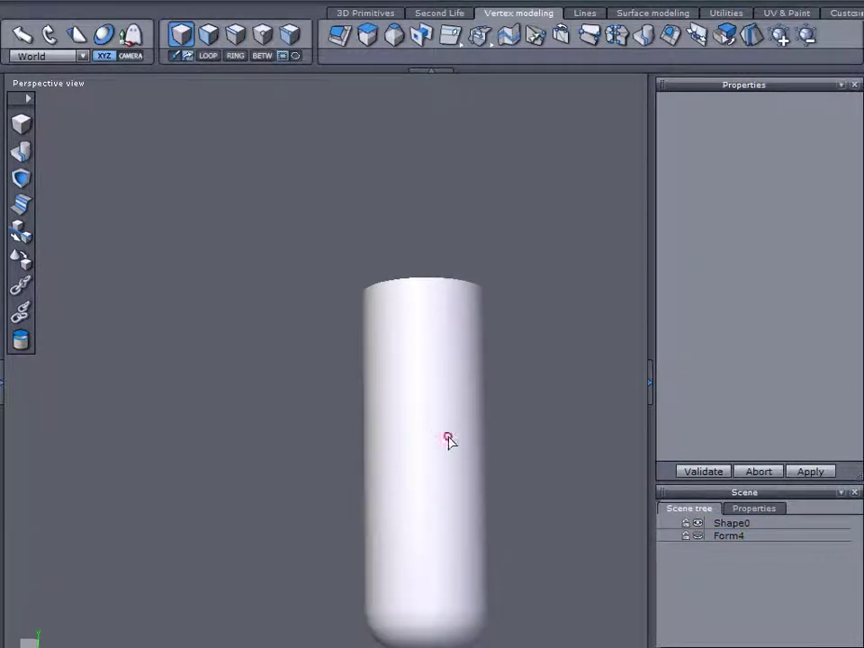
click(447, 438)
middle_drag(549, 470, 501, 375)
alt+drag(502, 375, 501, 523)
middle_drag(502, 528, 515, 419)
click(234, 38)
scroll(415, 170, up, 2)
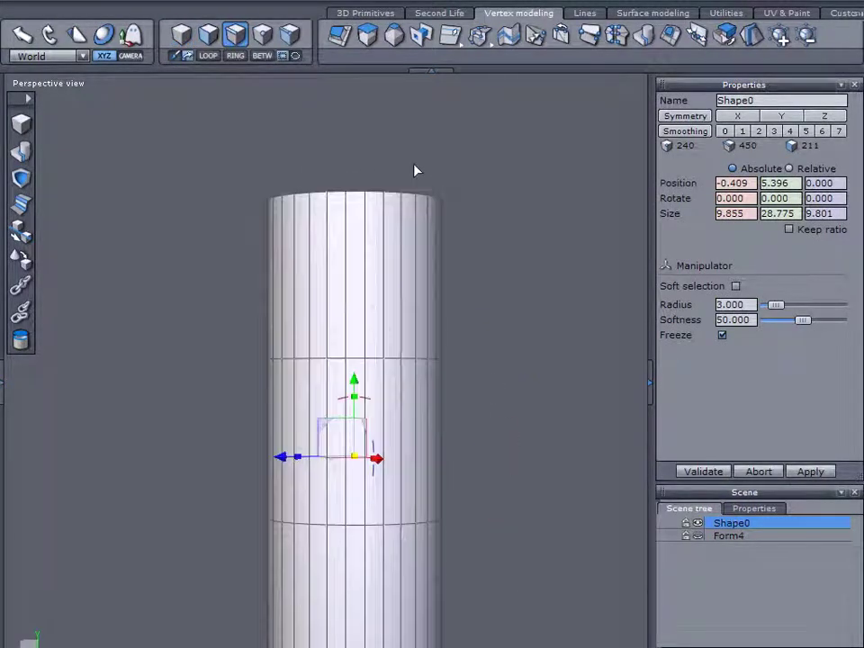
click(365, 223)
key(l)
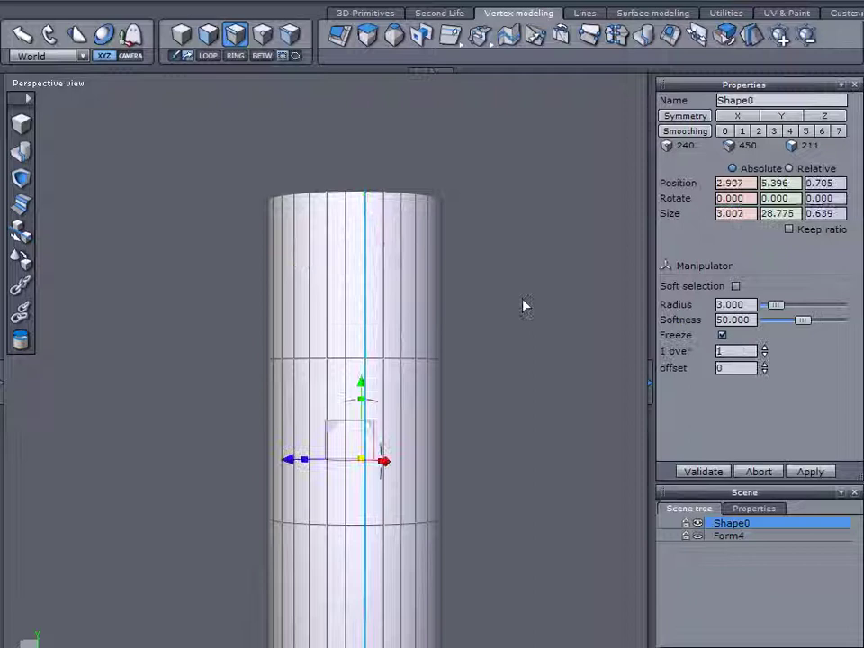
Step: Add a second full-height vertical edge loop, about a third of the way around the cylinder, to the selection
alt+drag(521, 360, 522, 374)
middle_drag(521, 376, 353, 436)
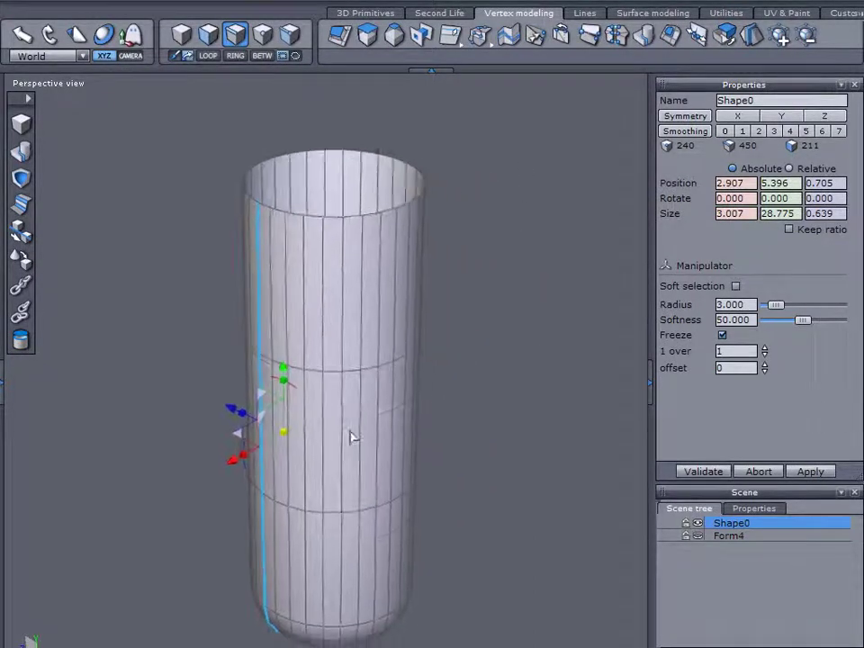
shift+click(277, 263)
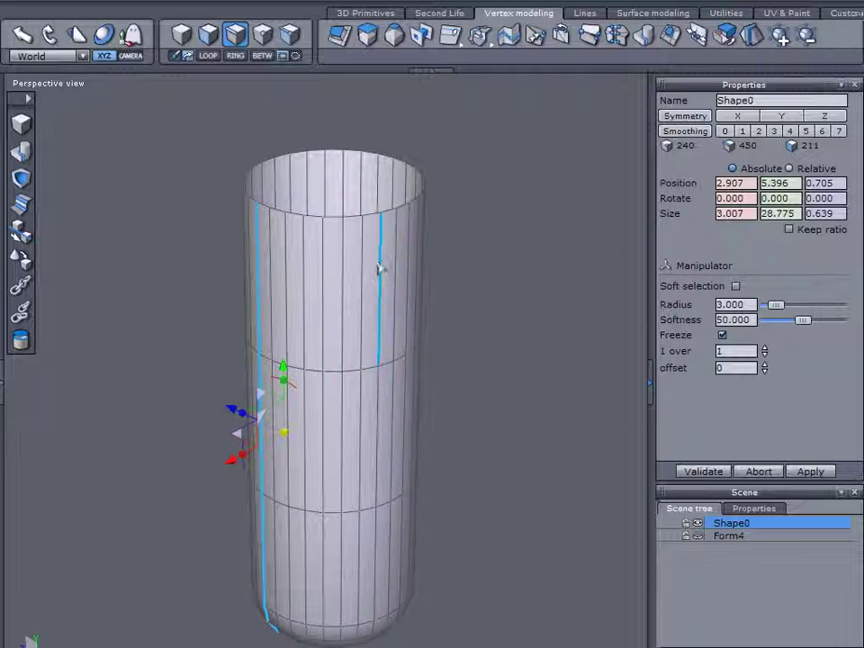
shift+click(418, 242)
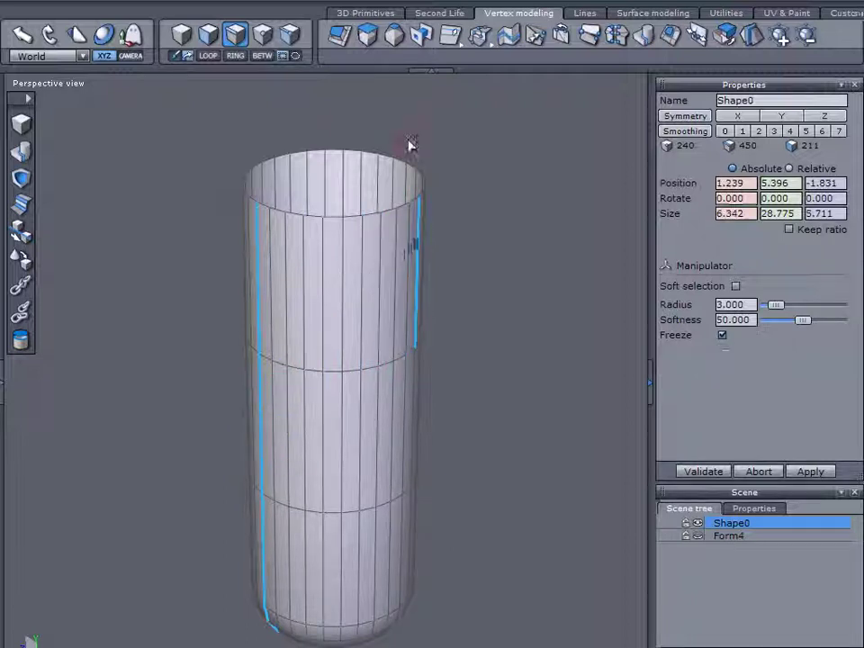
click(208, 56)
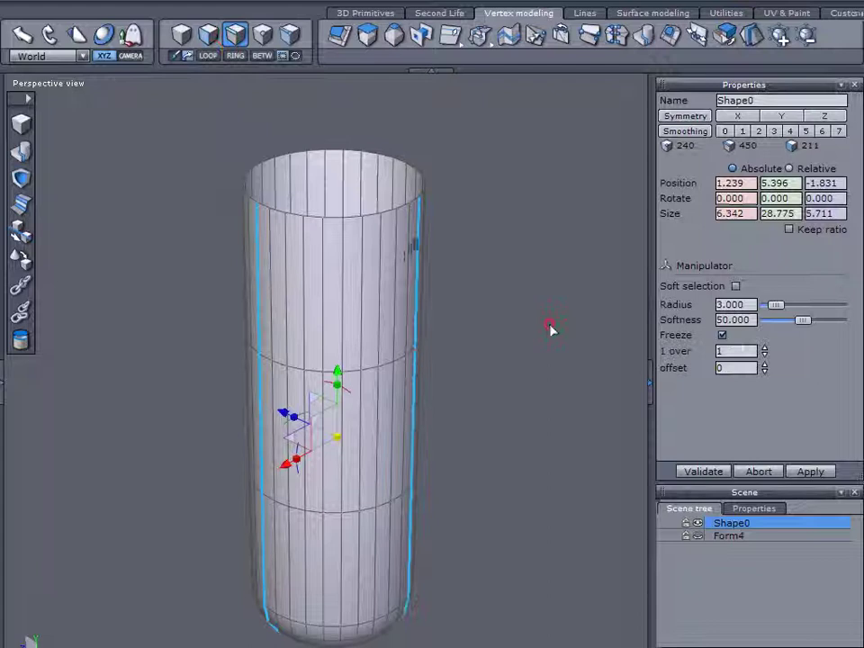
Step: Add a third evenly spaced vertical edge loop to the selection and extract the three loops as separate curves
right_drag(550, 325, 17, 300)
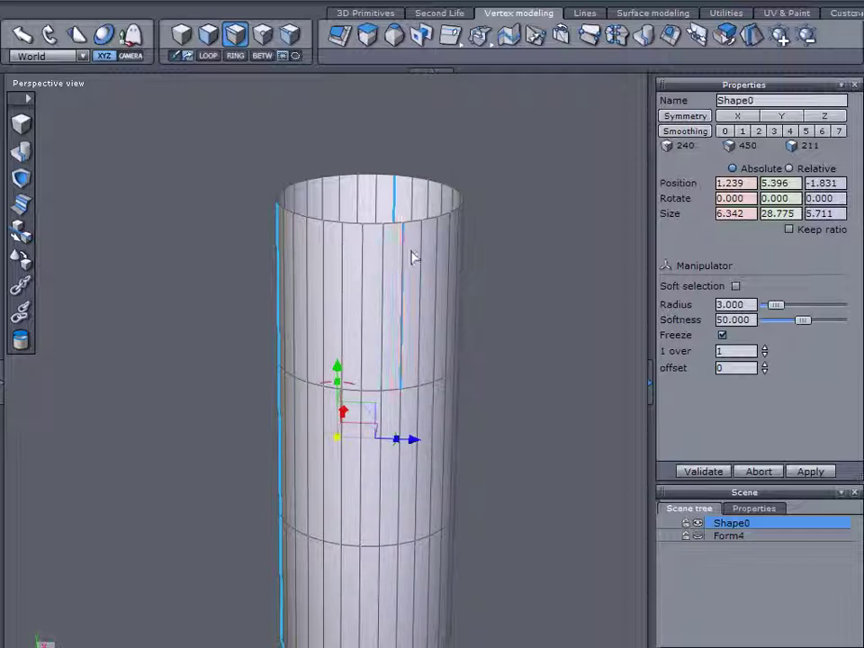
click(439, 252)
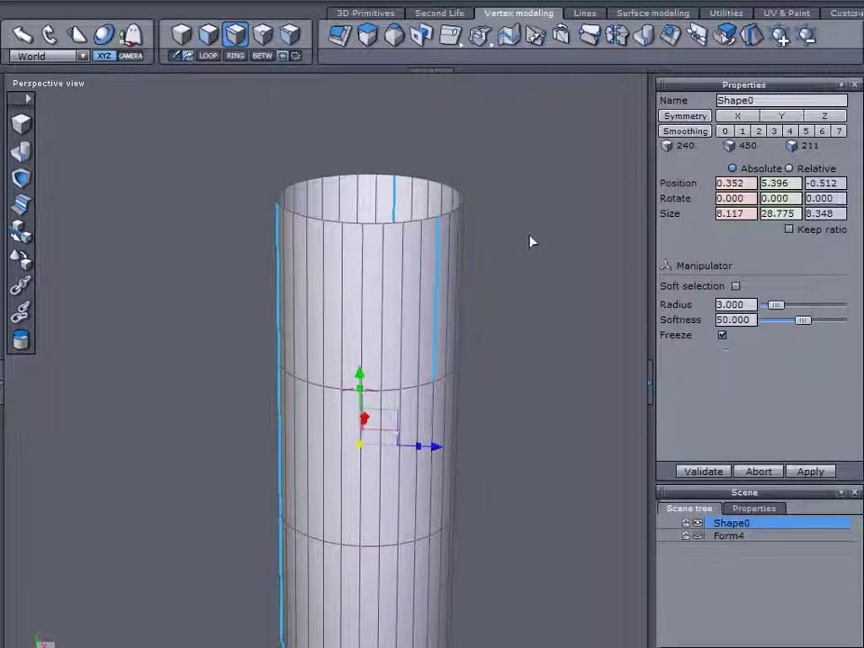
middle_drag(523, 251, 497, 508)
right_drag(500, 509, 555, 490)
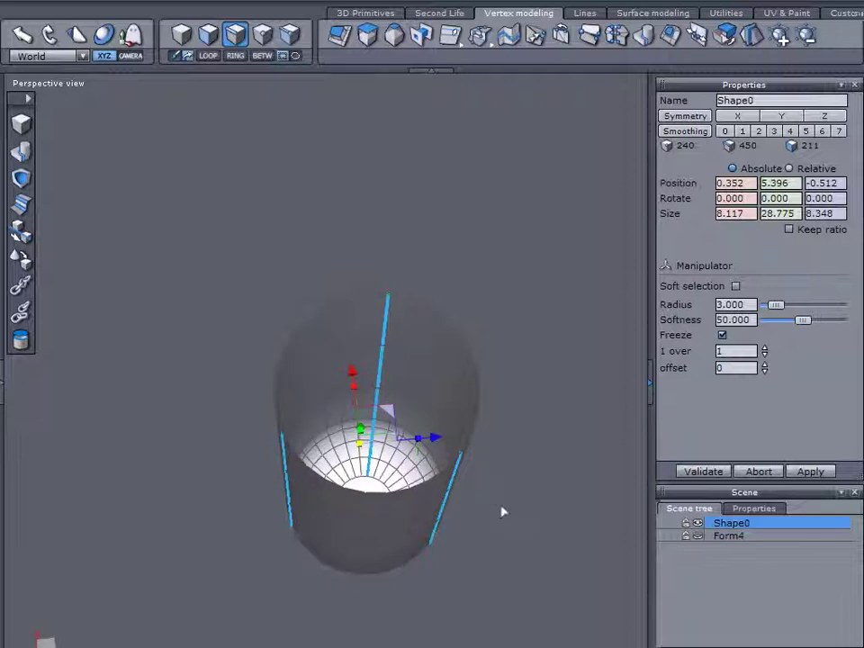
right_drag(502, 511, 536, 278)
middle_drag(536, 330, 531, 288)
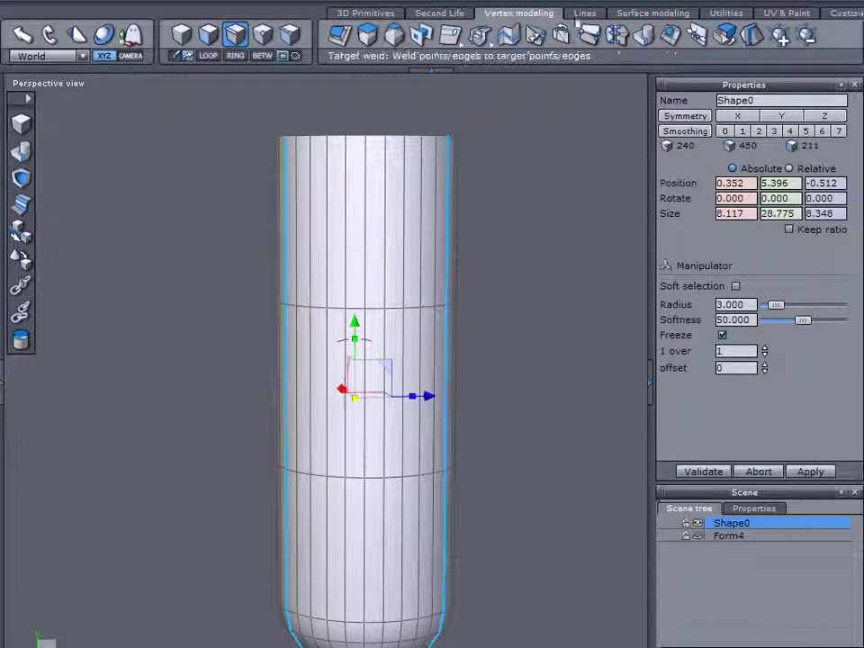
click(585, 13)
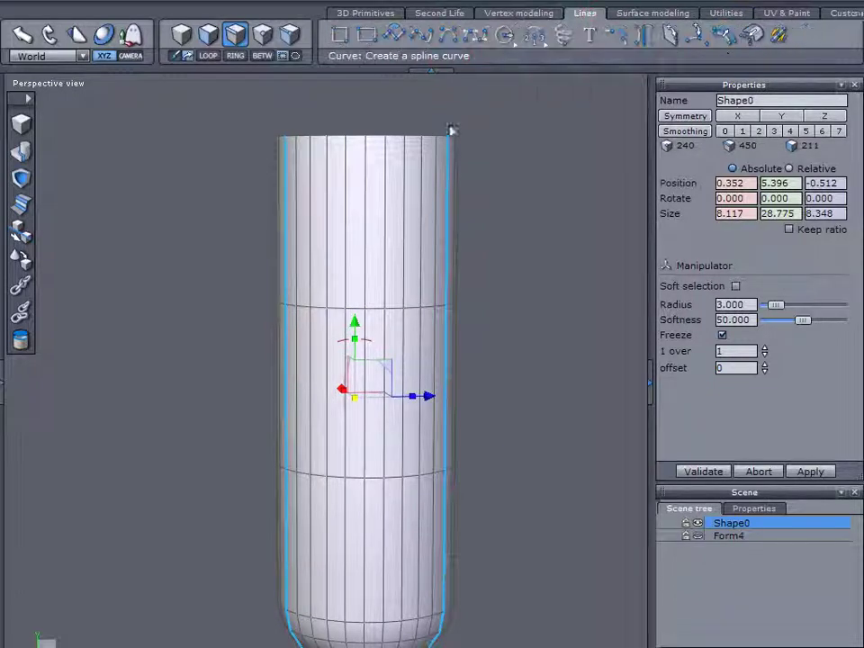
click(753, 38)
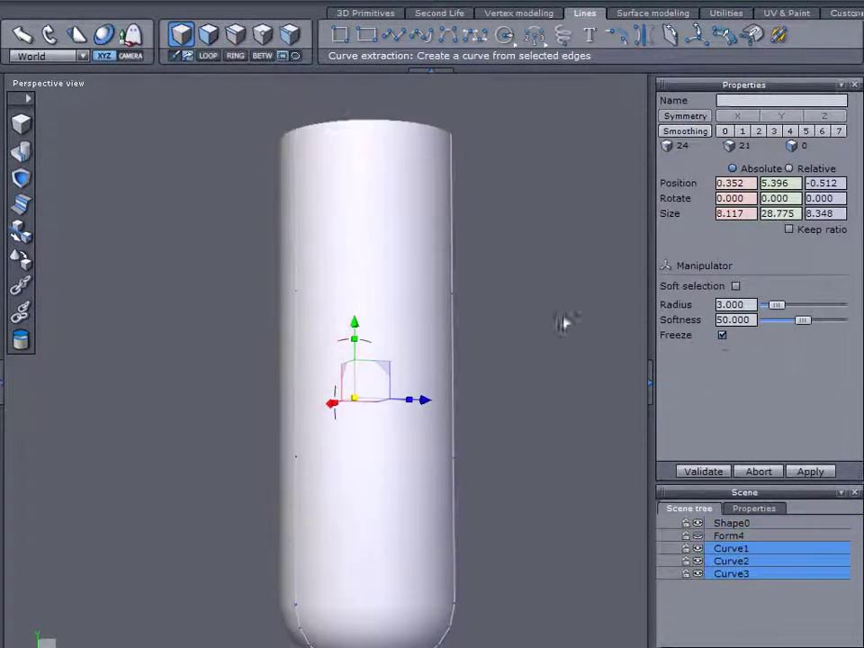
Step: Give the three extracted curves a thickness of 0.420 with 8 points to form round cage rods
click(639, 13)
click(528, 36)
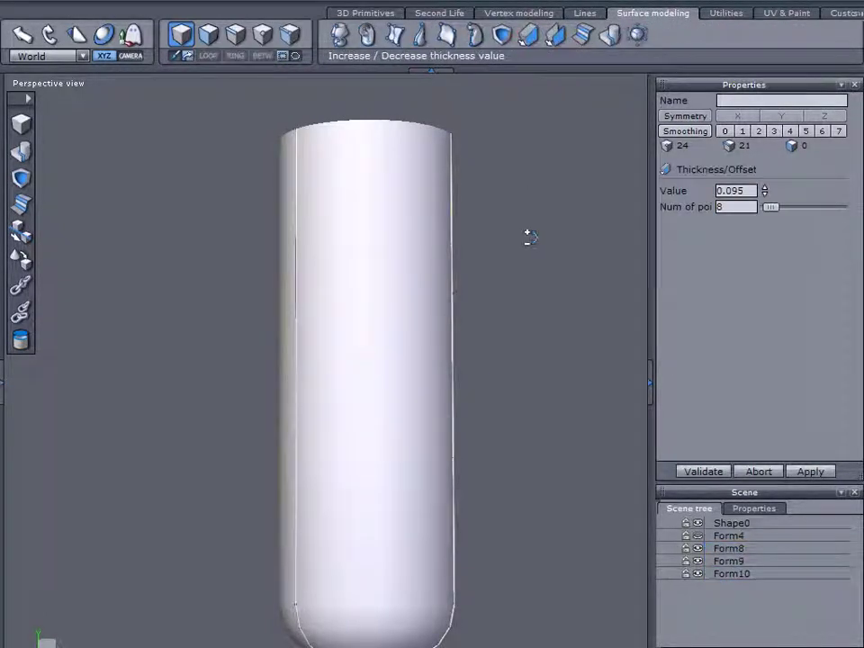
drag(765, 190, 765, 147)
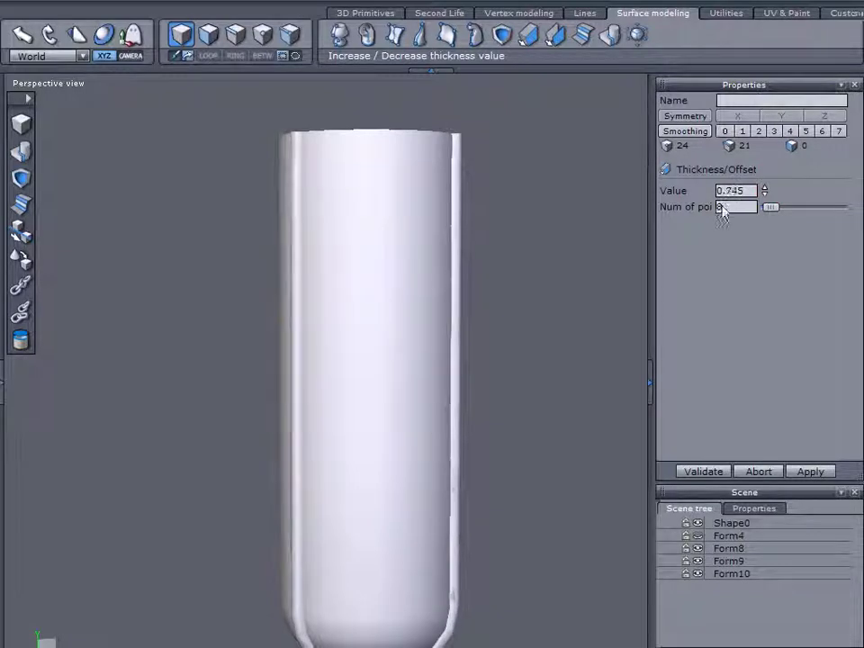
middle_drag(547, 285, 547, 314)
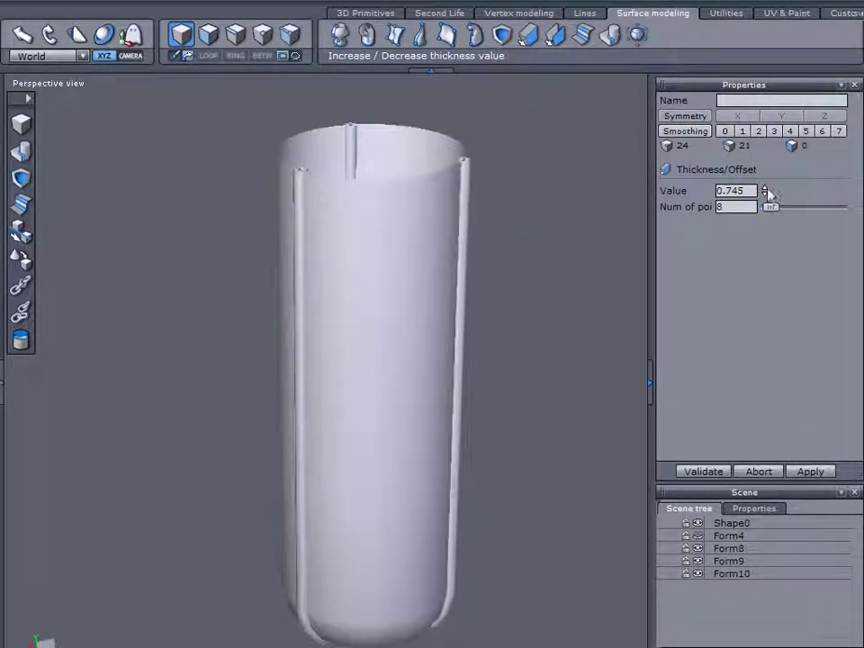
drag(765, 191, 765, 205)
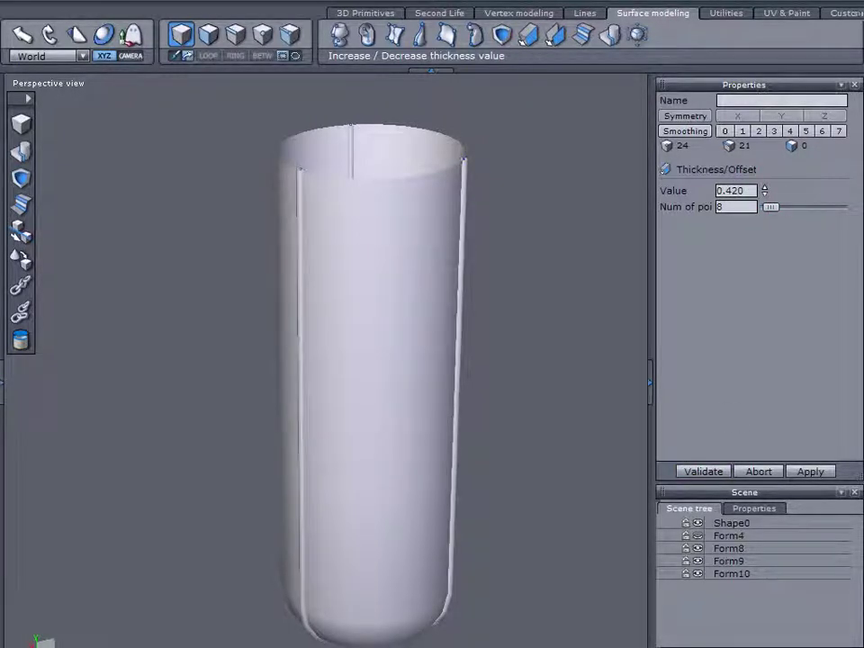
click(703, 472)
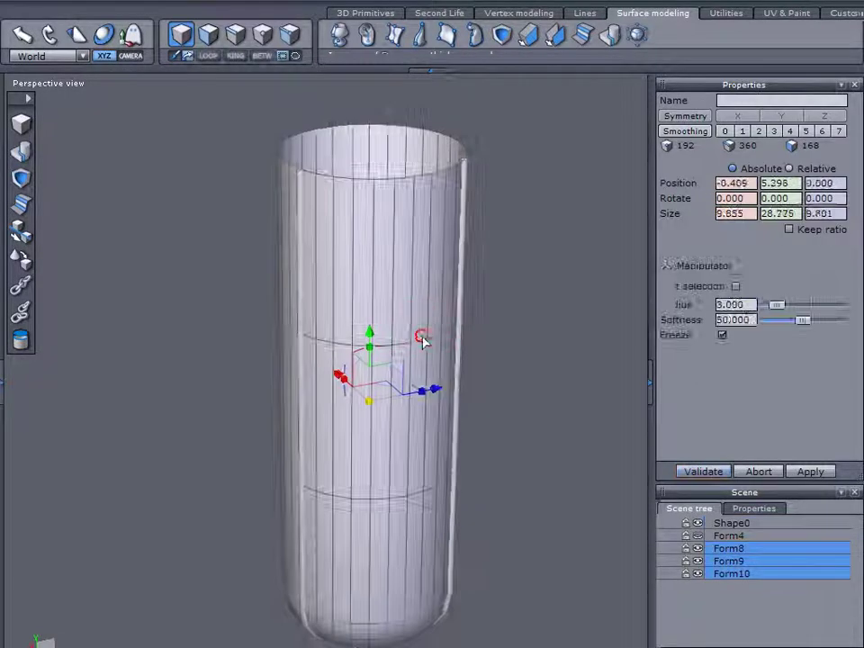
Step: Combine the three cage rods Form8, Form9 and Form10 into a single form
click(731, 523)
click(720, 548)
shift+click(716, 573)
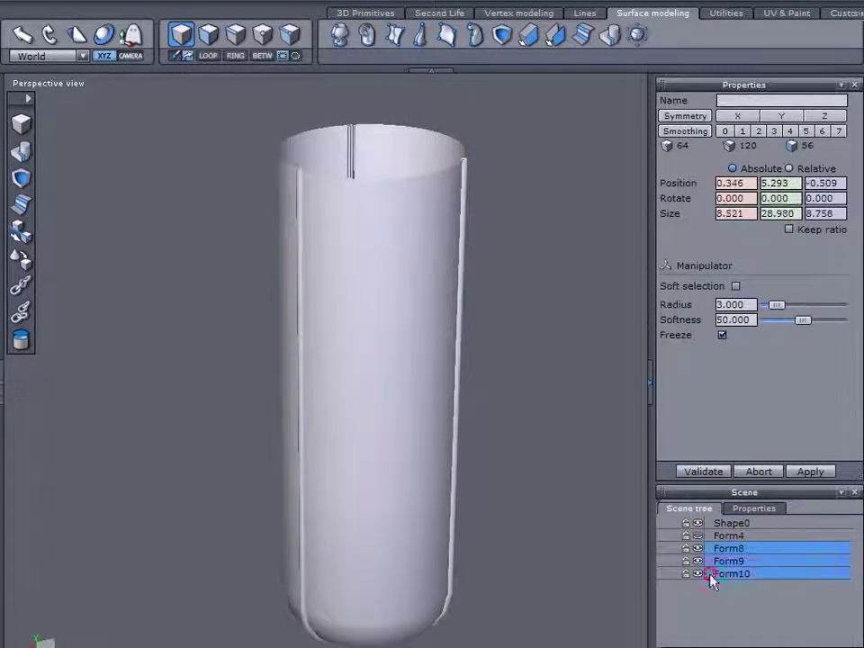
click(25, 153)
Step: Select three horizontal edge loops along the glass cylinder and the edge loop around its flat lower end
click(404, 229)
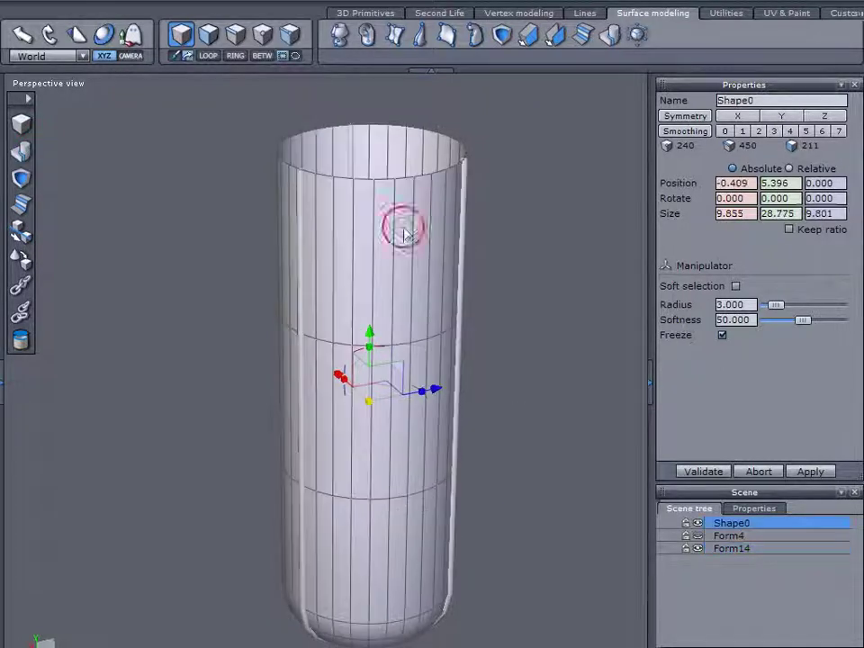
middle_drag(545, 365, 537, 275)
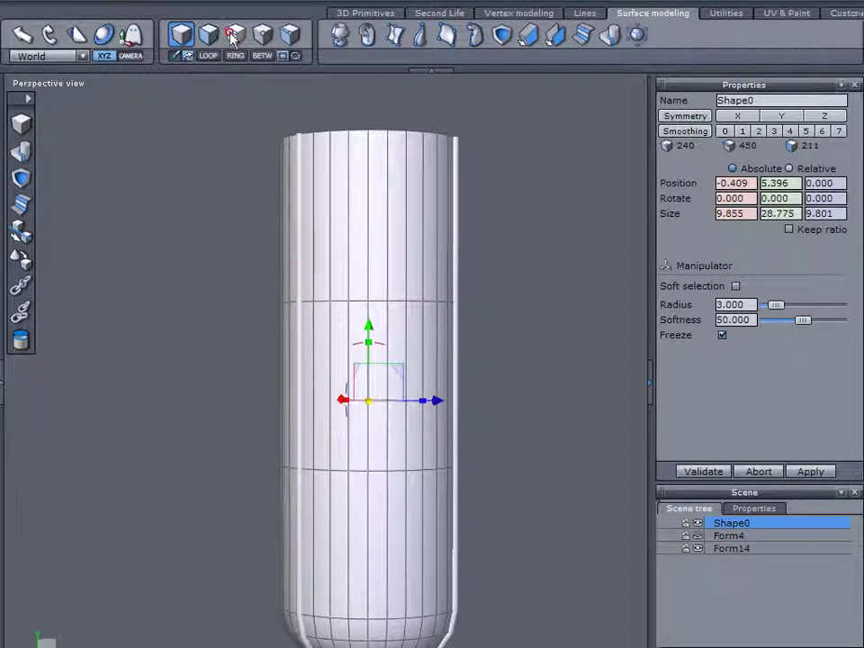
click(383, 302)
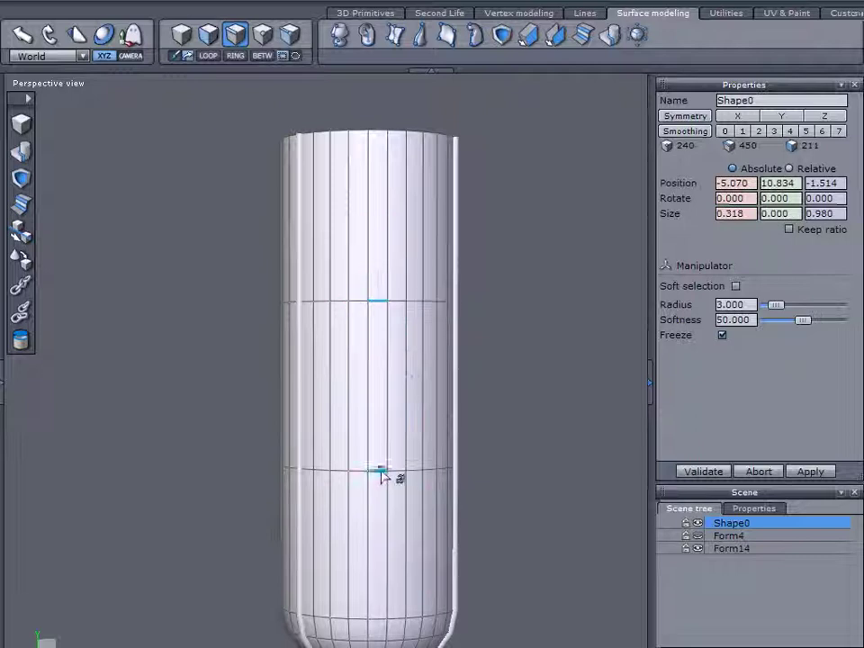
shift+click(382, 469)
right_drag(529, 559, 383, 467)
shift+click(376, 552)
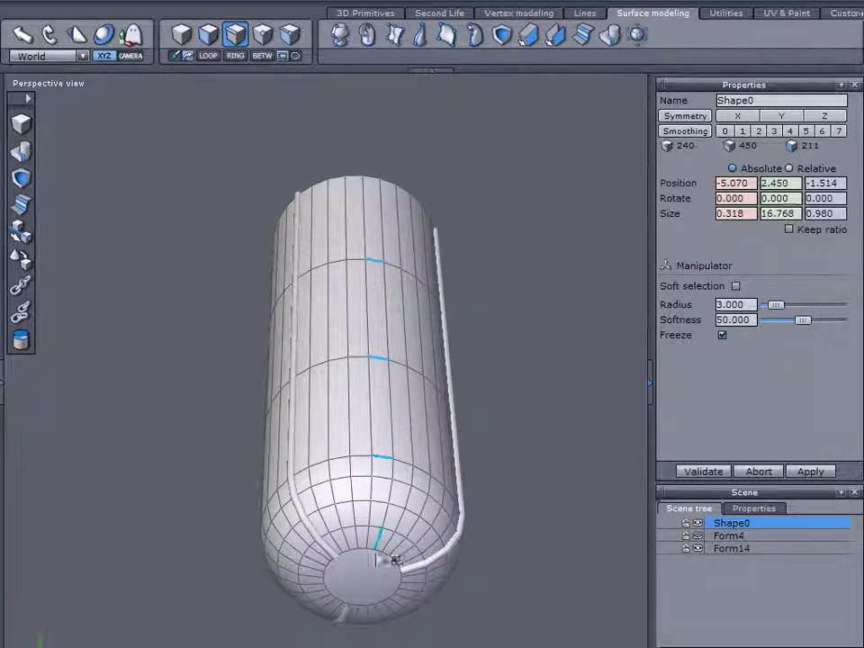
scroll(381, 549, up, 5)
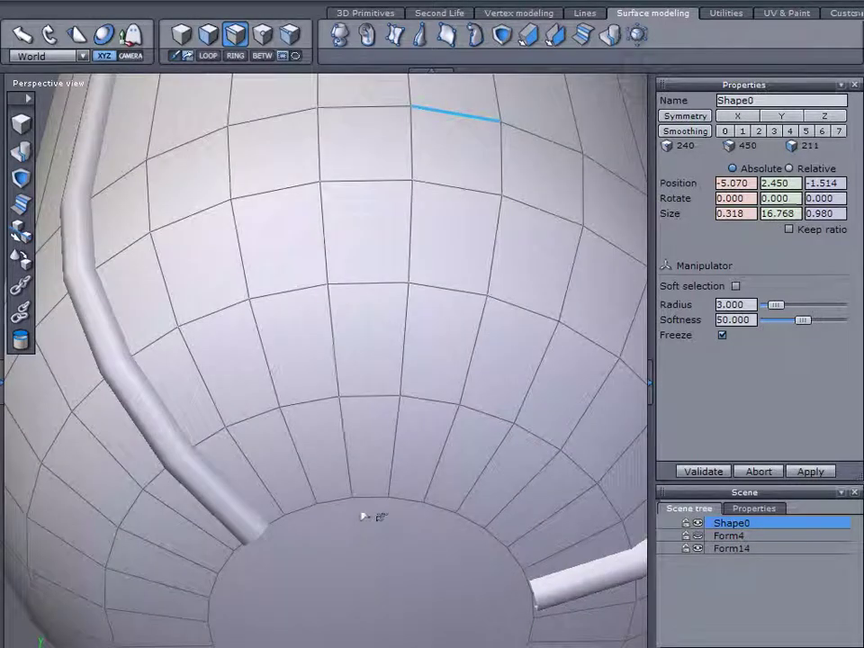
scroll(396, 497, down, 5)
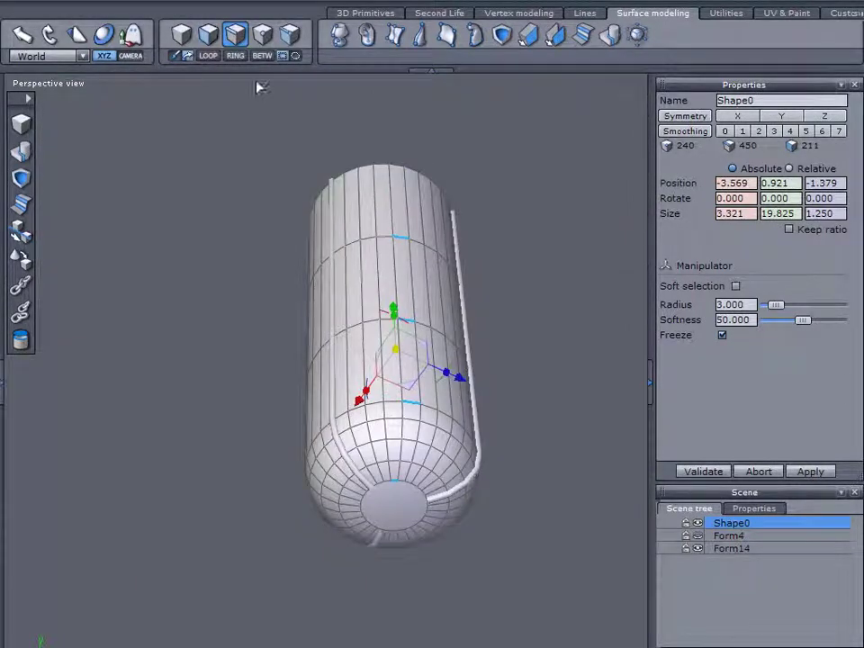
click(213, 58)
middle_drag(474, 184, 465, 359)
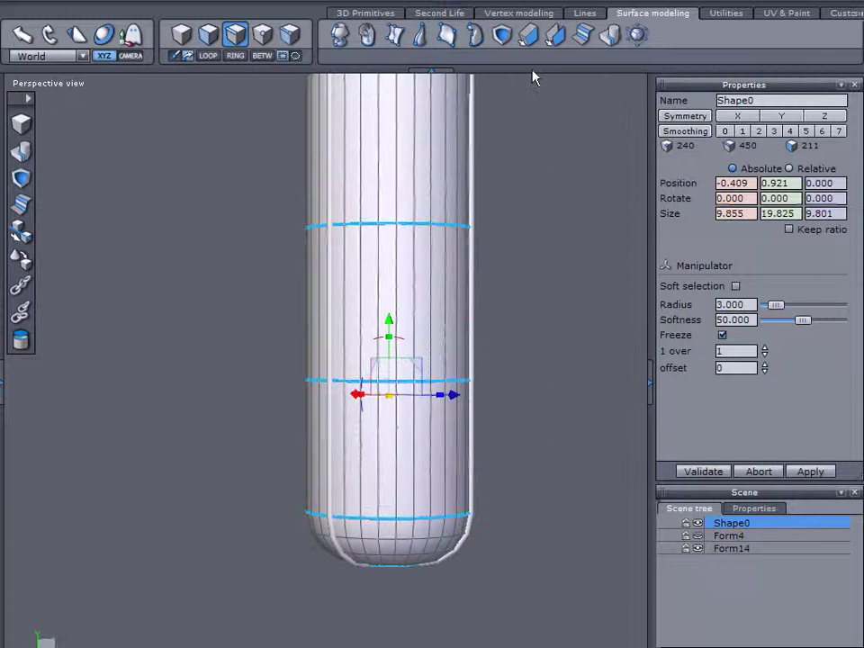
Step: Extract the four selected loops as curves and give them a thickness of 0.605 with 8 points to form cage rings
click(580, 14)
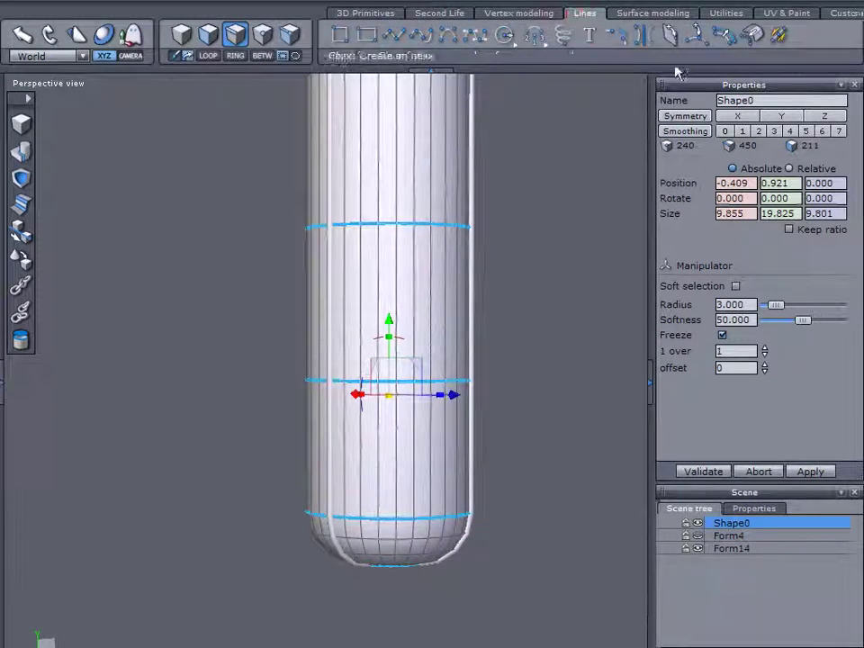
click(751, 38)
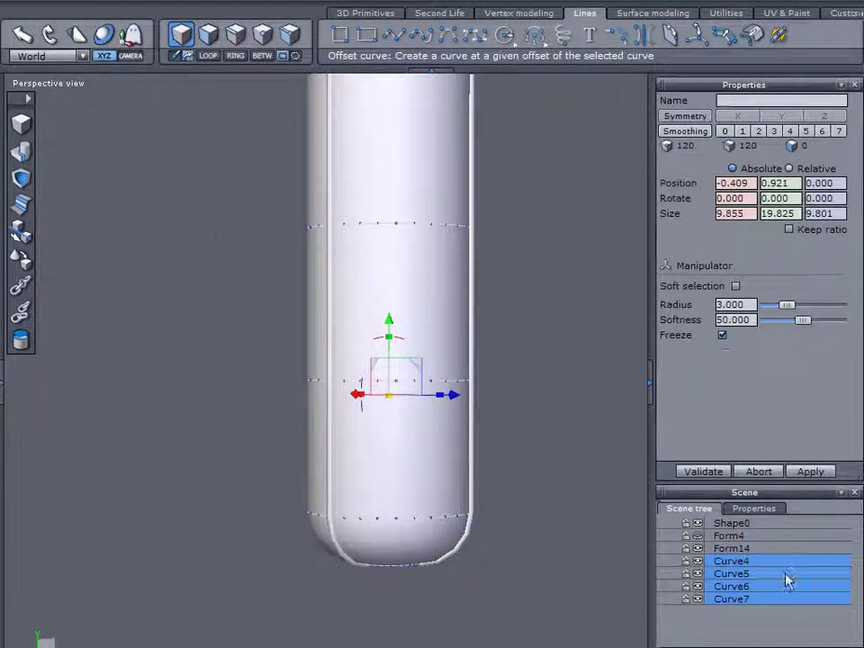
click(643, 14)
click(534, 35)
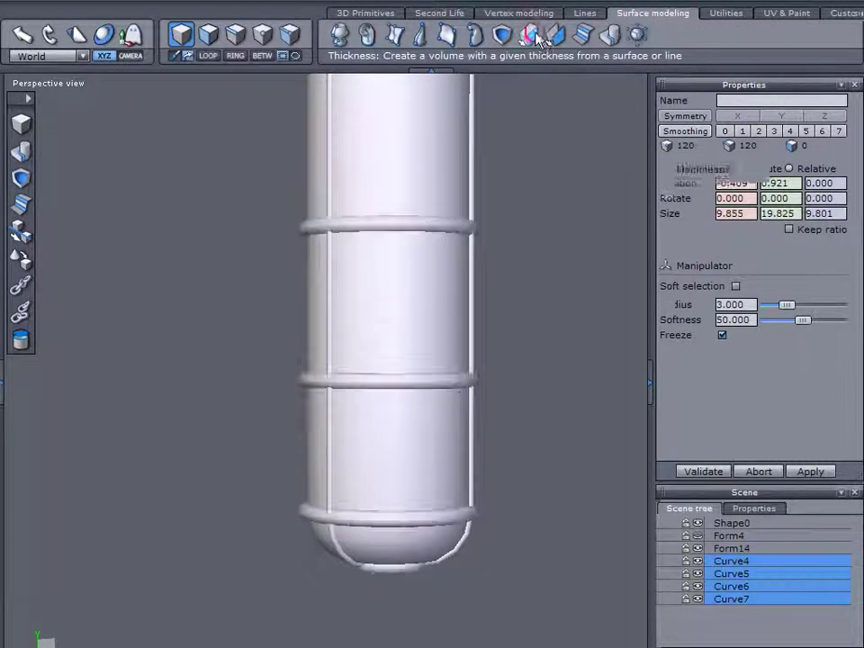
middle_drag(502, 303, 533, 258)
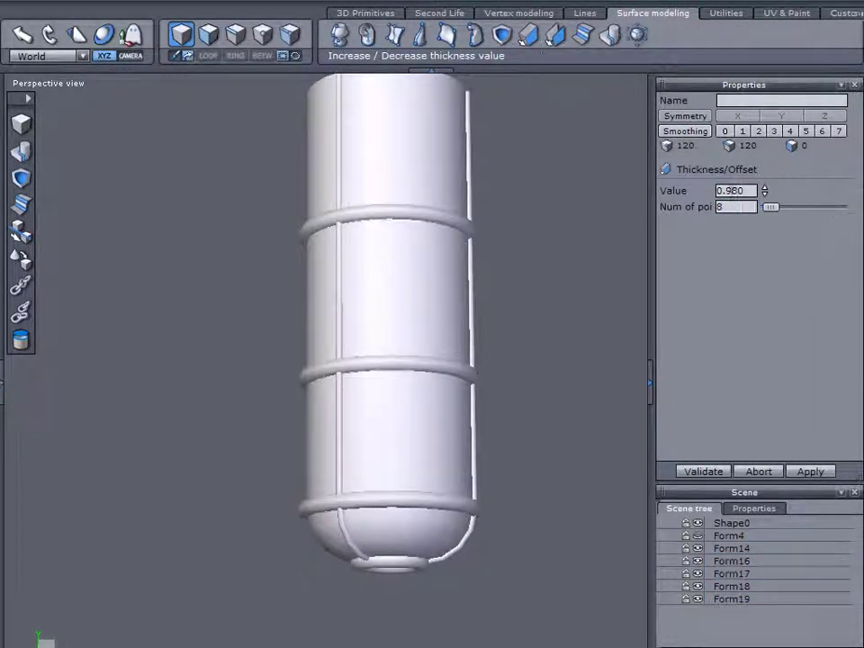
drag(765, 193, 764, 219)
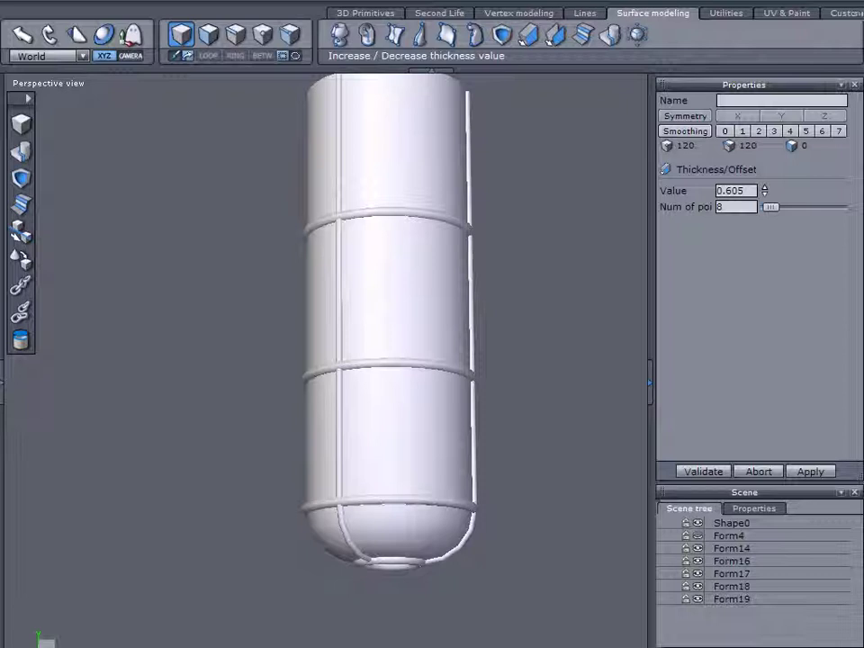
middle_drag(540, 448, 468, 477)
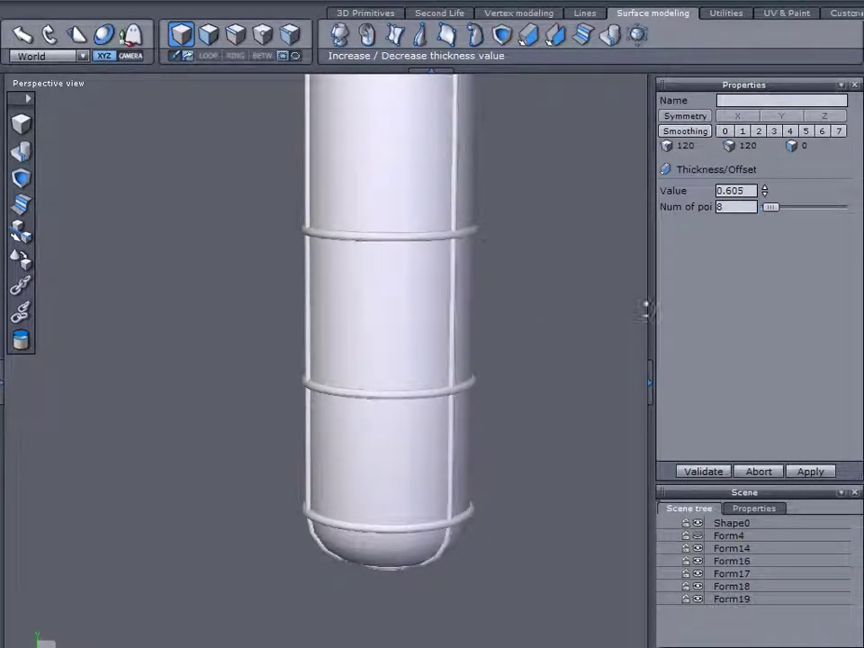
click(687, 470)
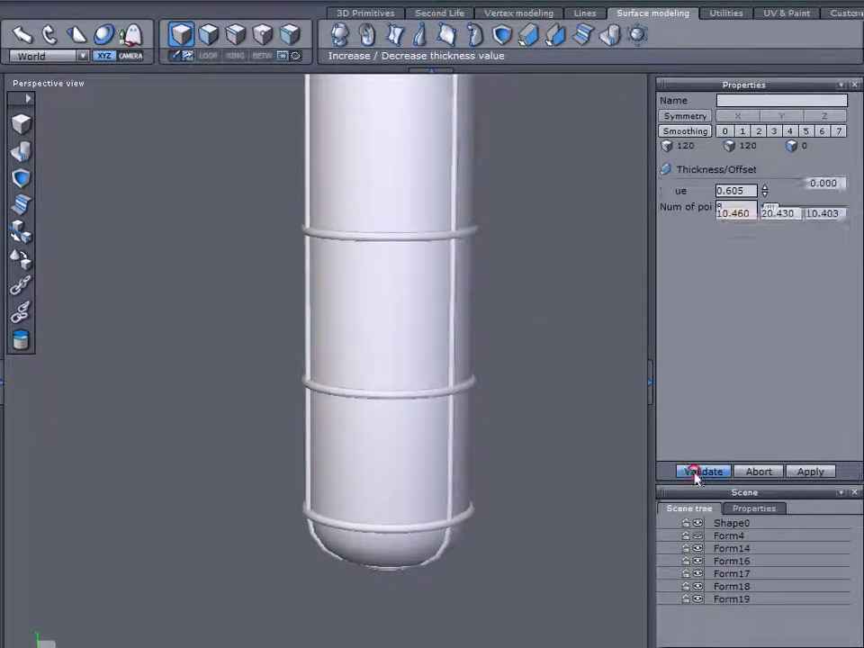
click(711, 547)
shift+click(711, 598)
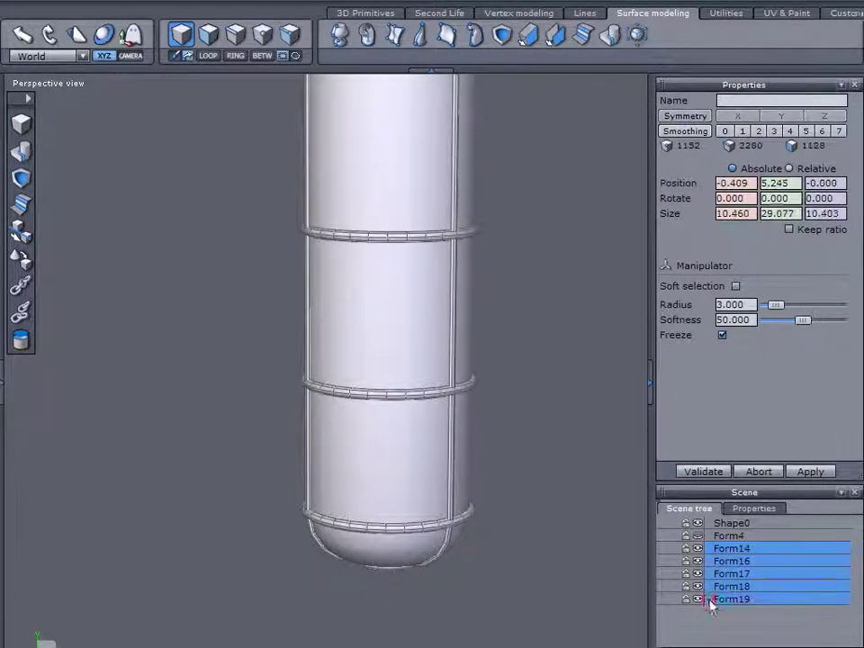
click(19, 179)
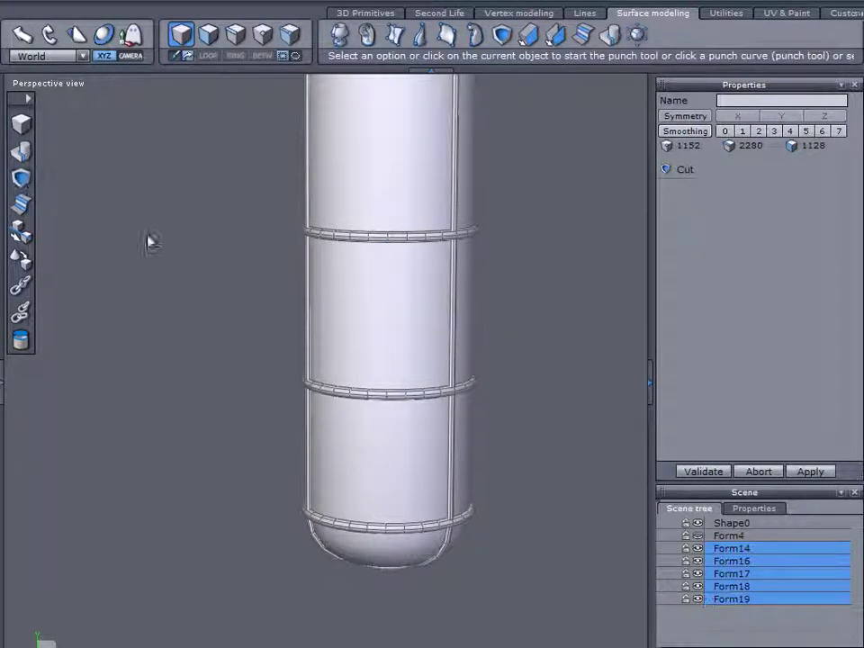
scroll(487, 331, down, 3)
middle_drag(505, 334, 481, 353)
right_drag(513, 388, 553, 340)
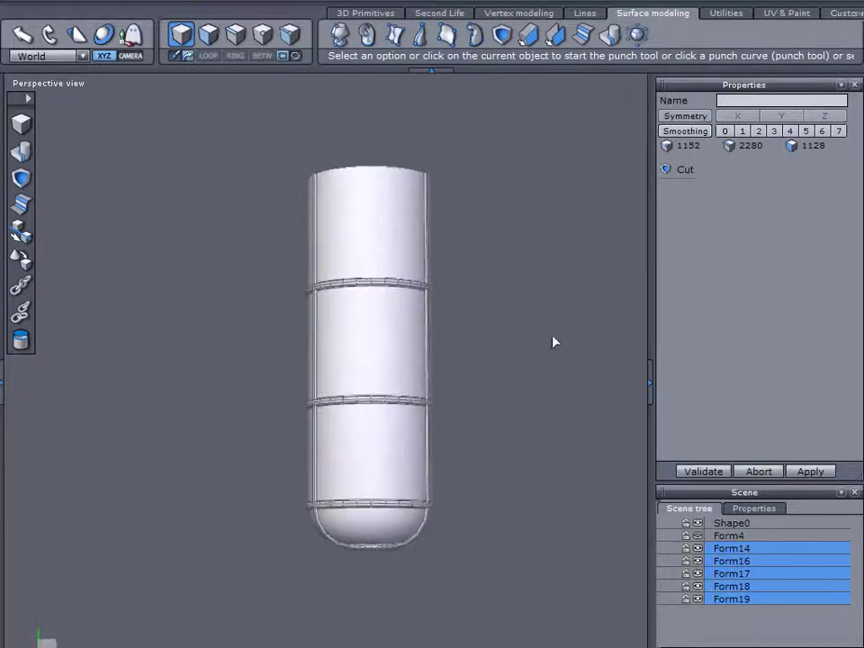
Step: Show the hidden cap Form4 and combine it with Form14, Form16, Form17, Form18 and Form19 into a single form
click(705, 536)
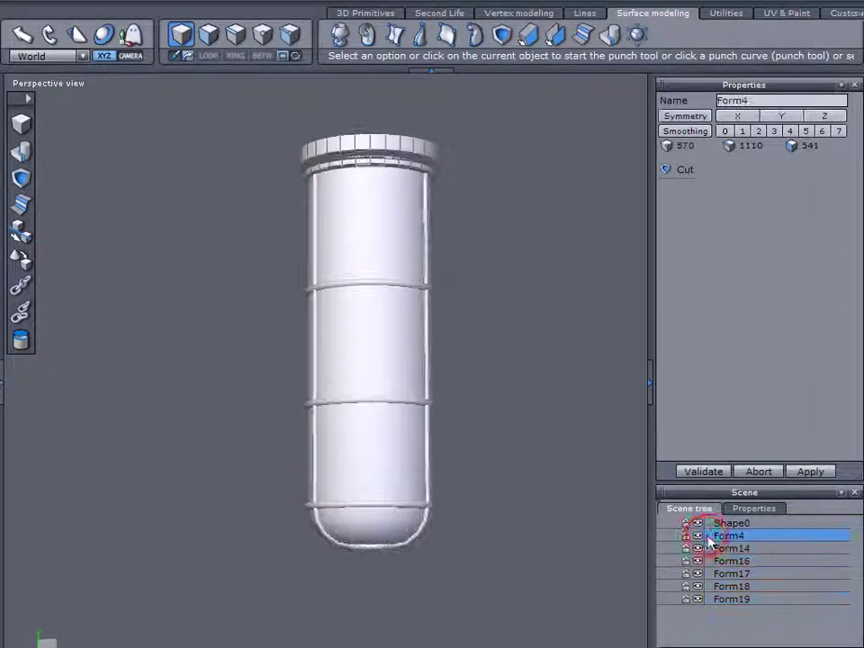
shift+click(710, 599)
click(19, 153)
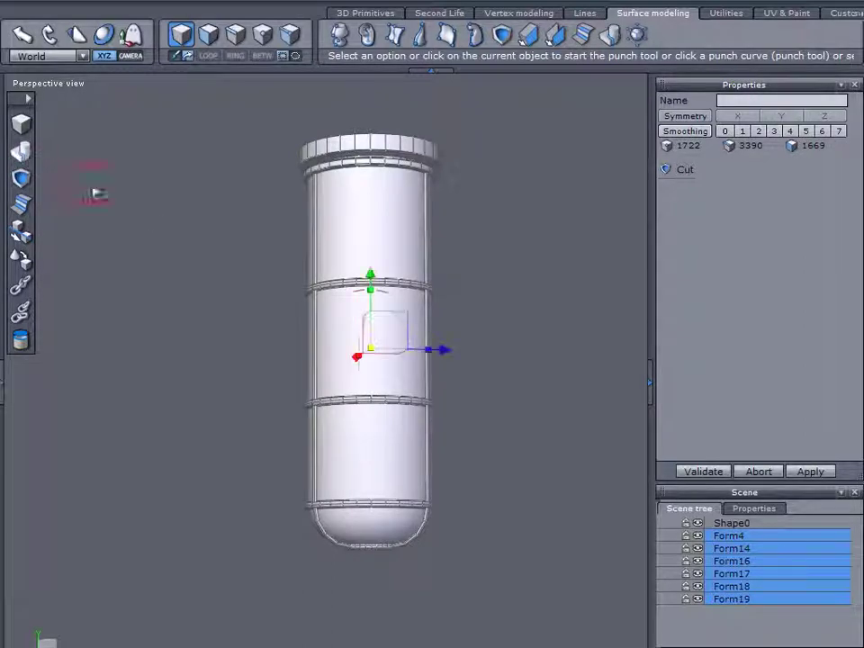
Step: Scale the glass cylinder down uniformly to about 9.306 x 27.172 x 9.255 and lower it to about Y 4.874
scroll(487, 274, up, 3)
click(346, 226)
alt+right_drag(521, 315, 544, 222)
alt+drag(549, 248, 581, 372)
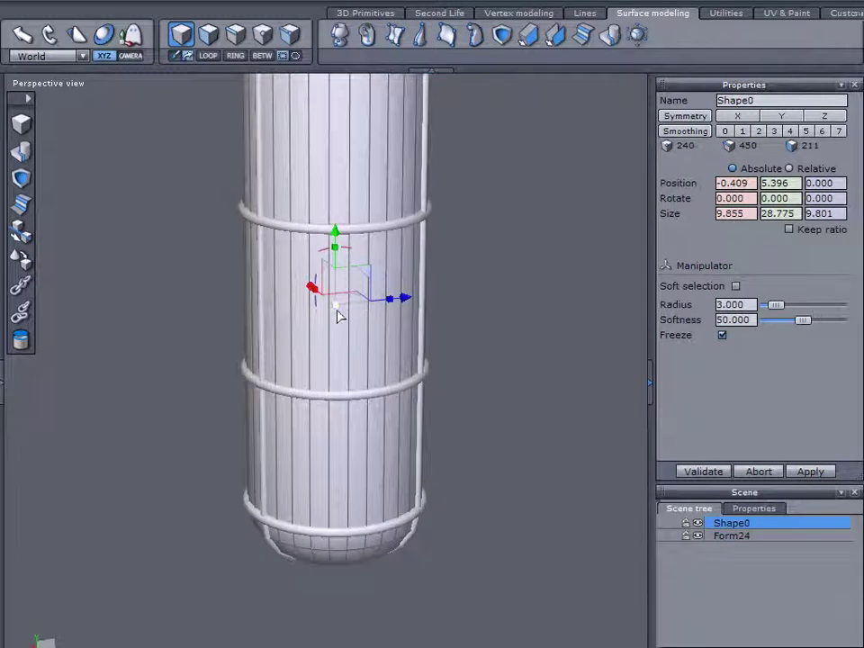
drag(333, 306, 332, 312)
alt+drag(448, 349, 365, 209)
right_drag(367, 214, 345, 268)
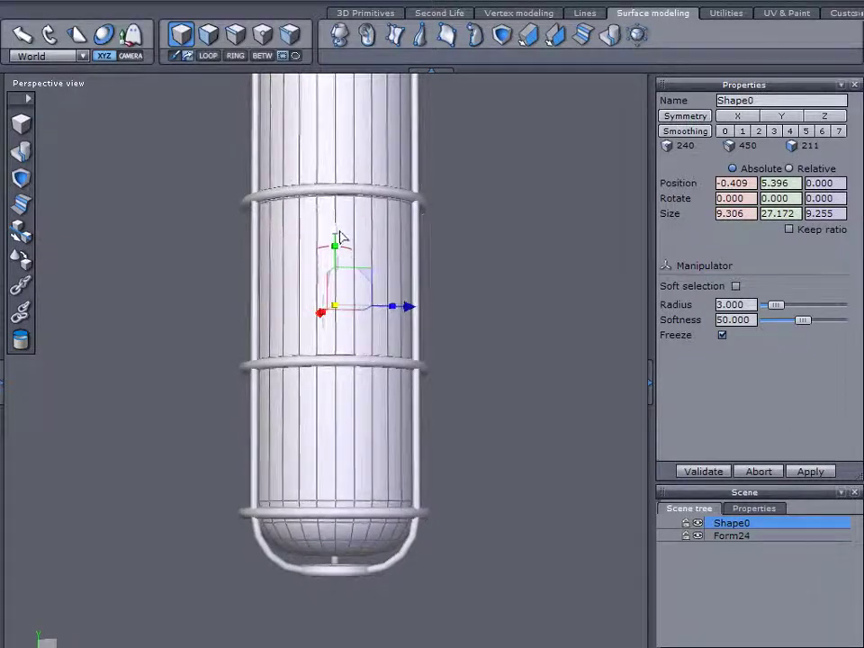
drag(332, 239, 334, 246)
Step: Select the glass cylinder's upper rim loop and raise it toward the cap to about Y 19.161
right_drag(334, 246, 444, 313)
middle_drag(444, 313, 447, 338)
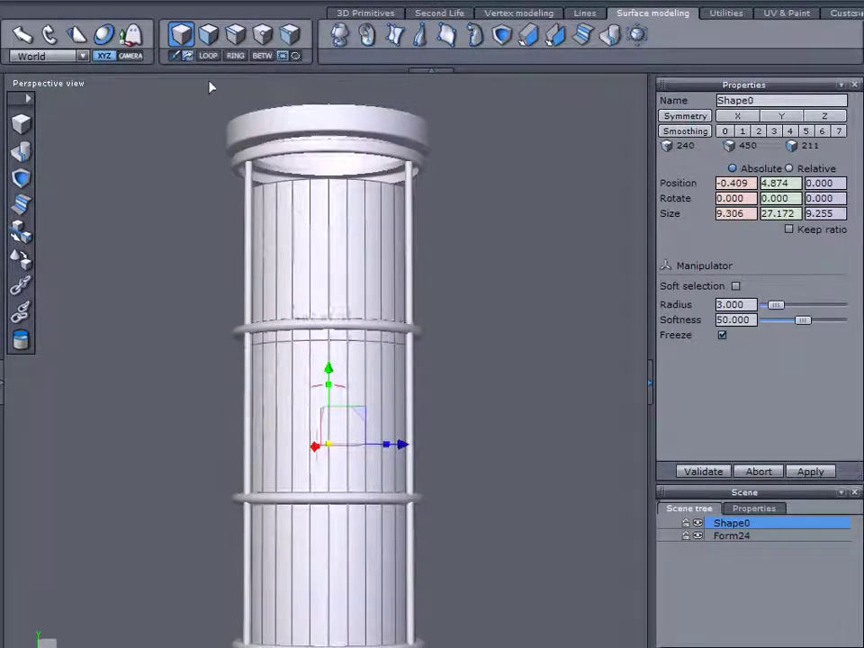
click(240, 38)
click(342, 185)
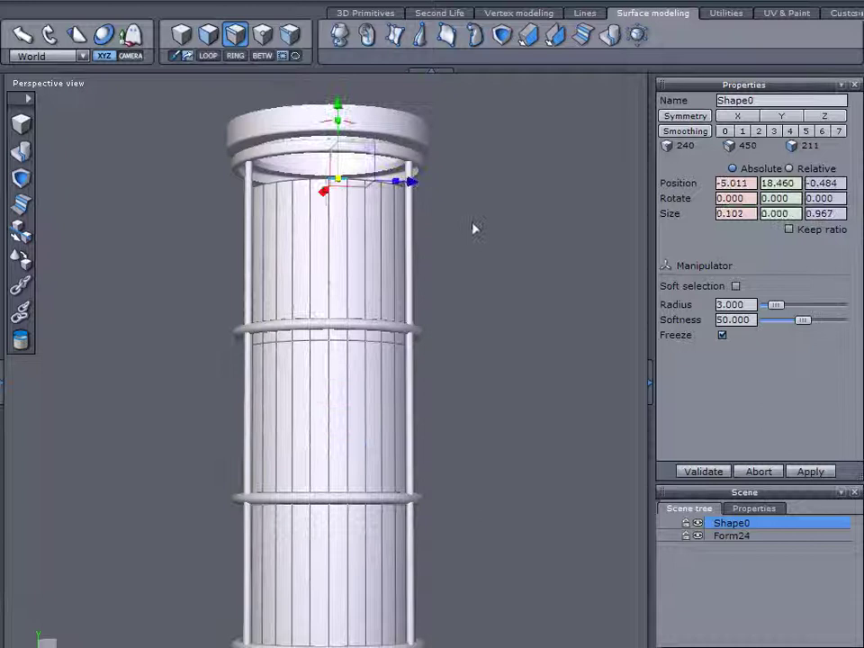
key(alt+l)
scroll(339, 157, up, 5)
drag(322, 164, 329, 137)
click(524, 225)
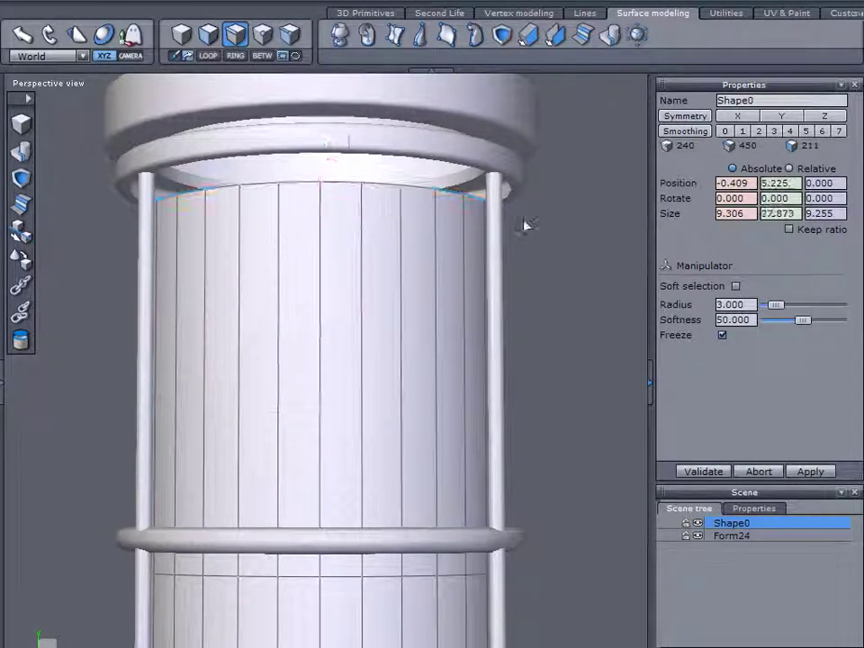
Step: Close the large circular hole on the underside of the cap in Form24
click(705, 536)
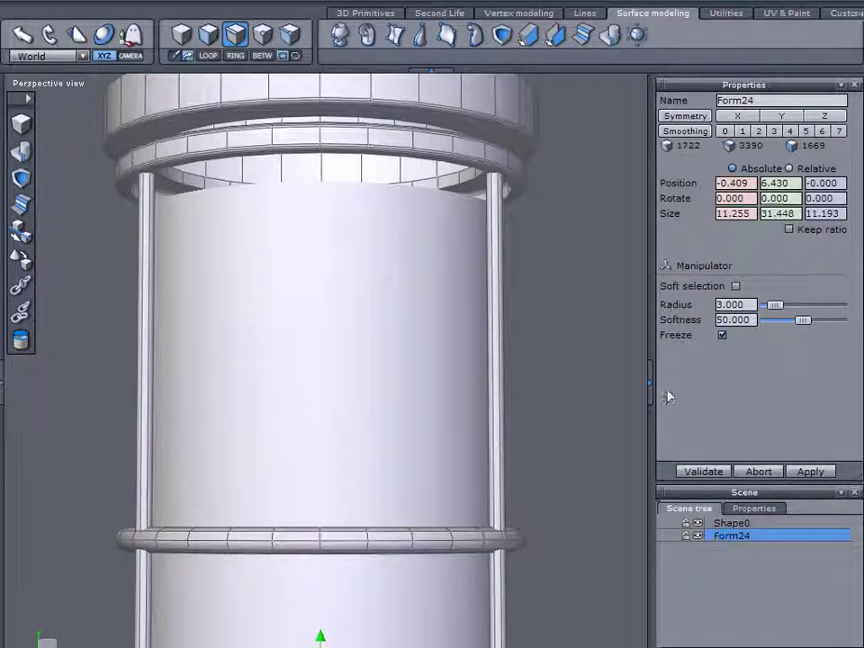
click(534, 14)
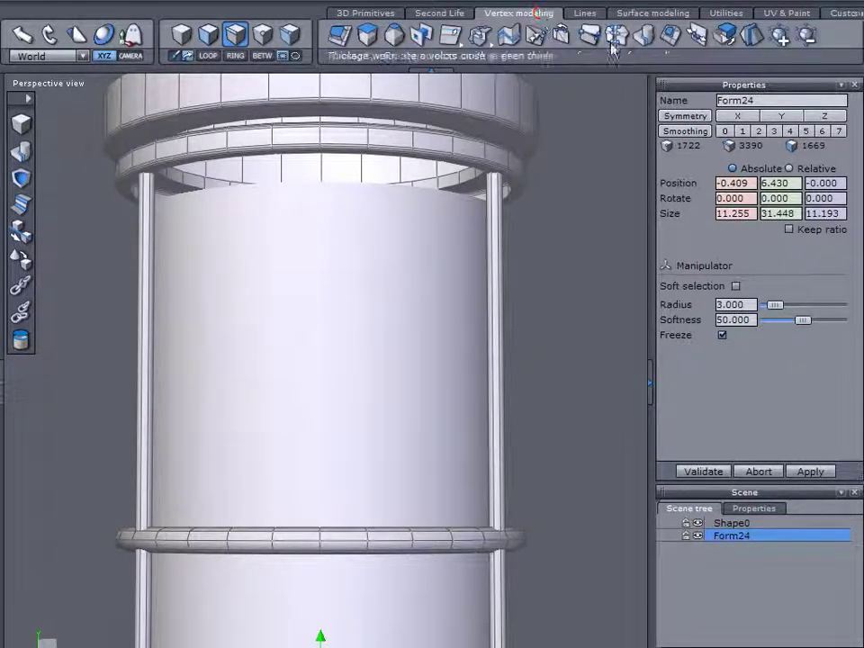
click(674, 38)
right_drag(578, 179, 594, 143)
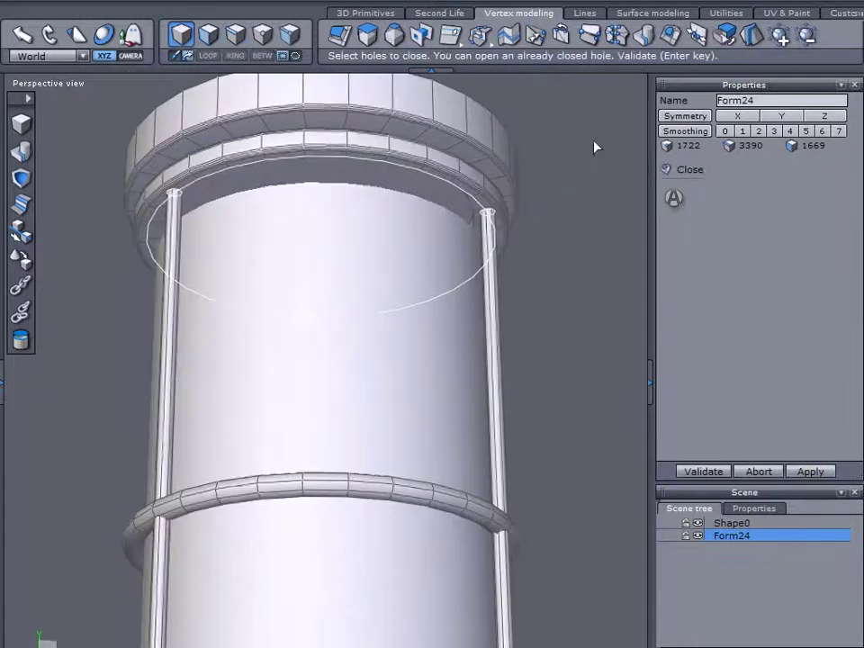
click(479, 209)
click(707, 470)
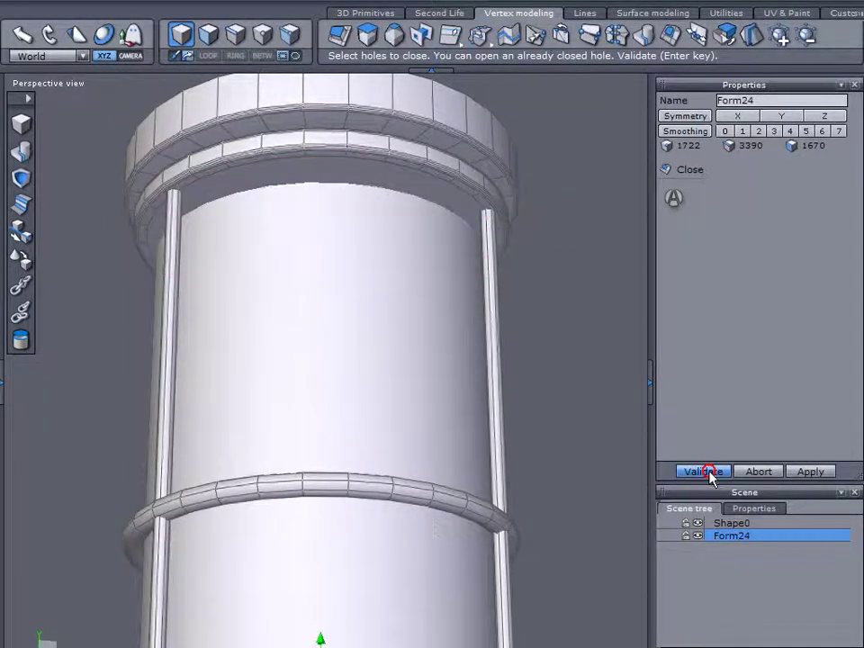
Step: Raise the glass cylinder's upper rim loop to about Y 19.847 so it meets the cap, and deselect everything
click(724, 523)
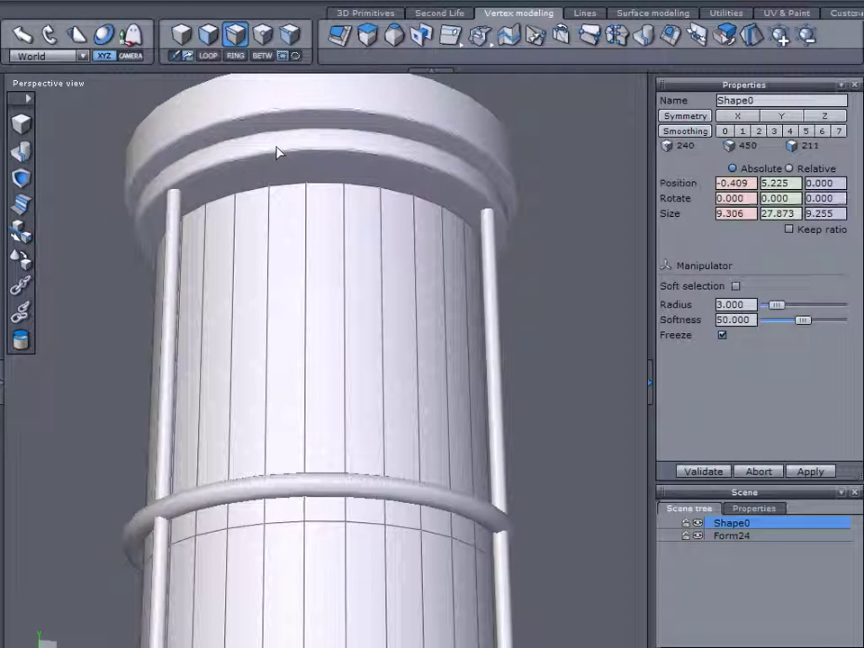
click(291, 192)
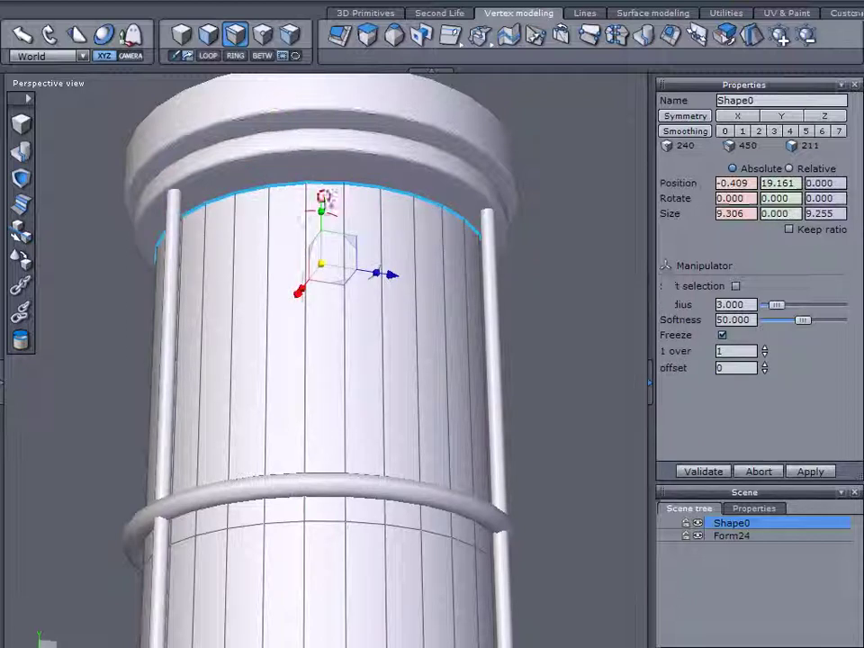
drag(326, 196, 329, 184)
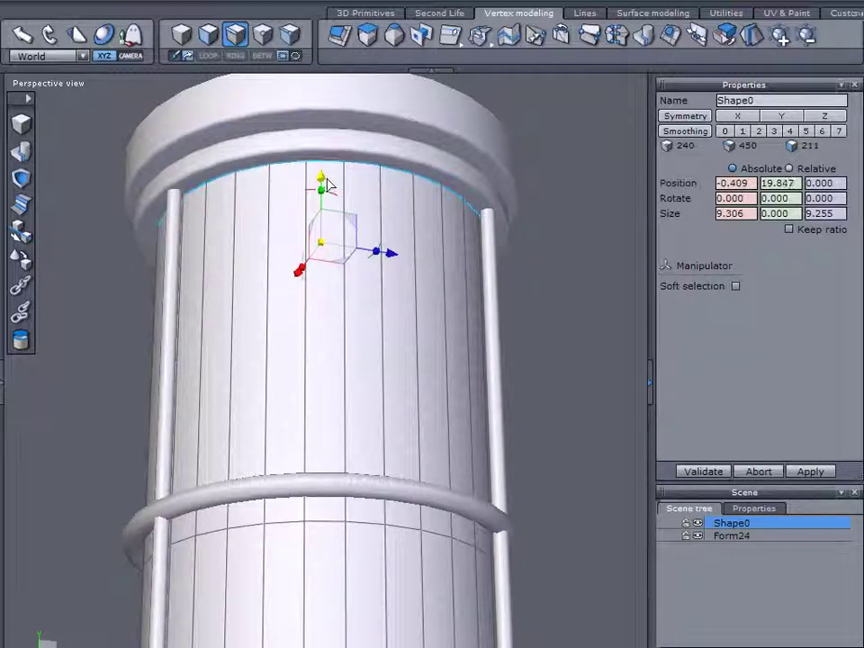
click(671, 547)
Step: Combine the glass cylinder Shape0 and the cage and cap Form24 into a single form
scroll(559, 395, down, 4)
middle_drag(573, 380, 537, 280)
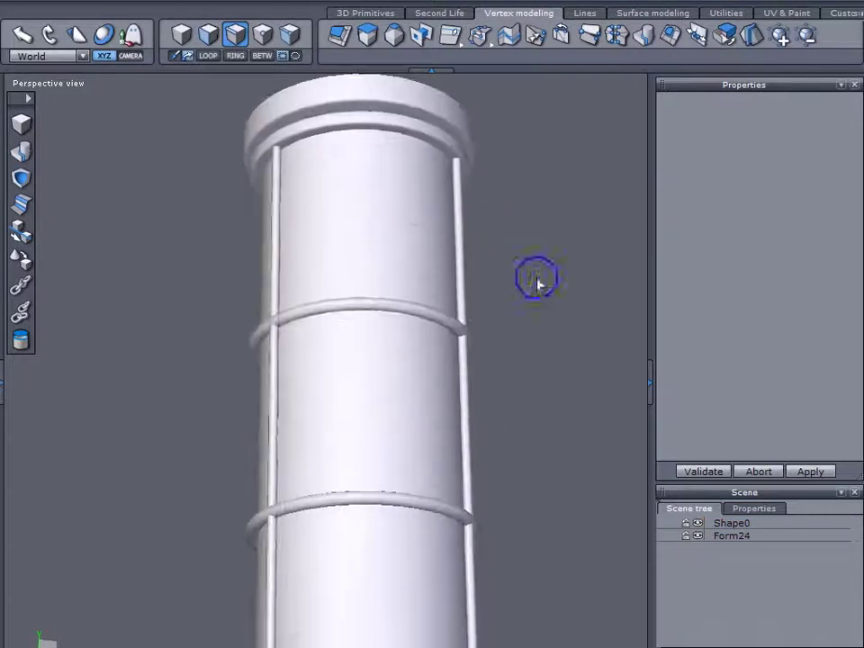
right_drag(538, 281, 529, 466)
click(710, 524)
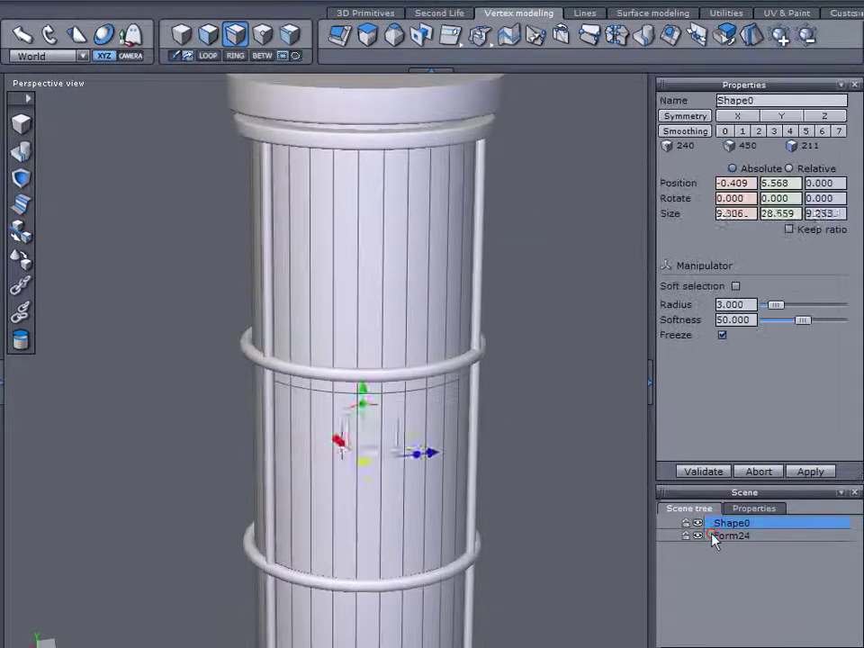
shift+click(714, 536)
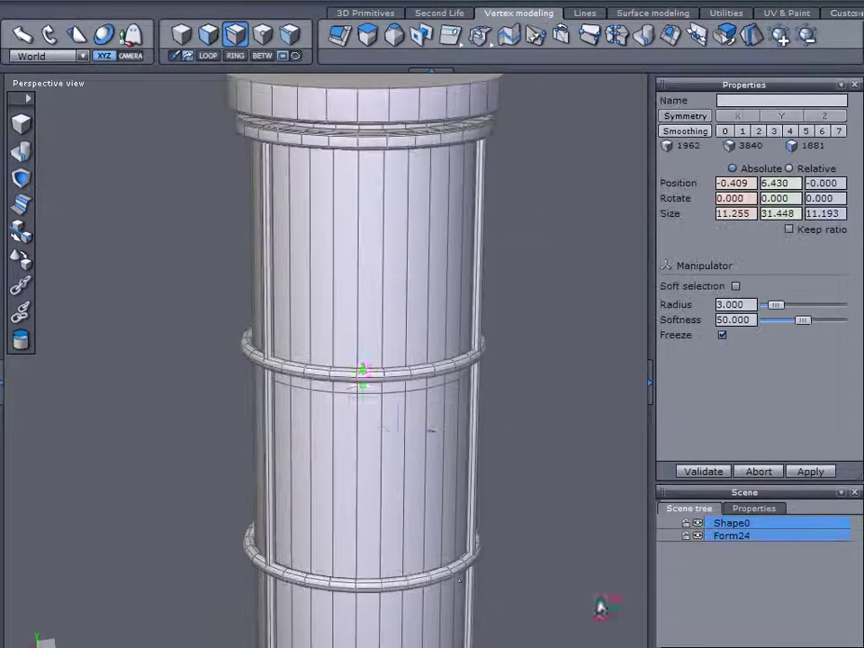
click(21, 151)
scroll(494, 289, down, 3)
right_drag(467, 323, 518, 317)
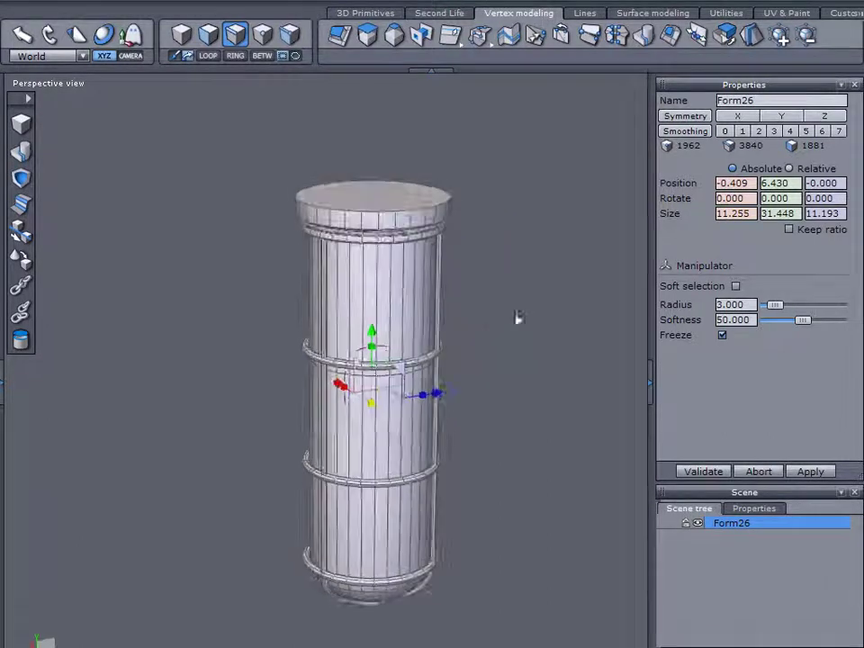
Step: Create a cube about 10.443 units on each side beside the lamp
click(180, 34)
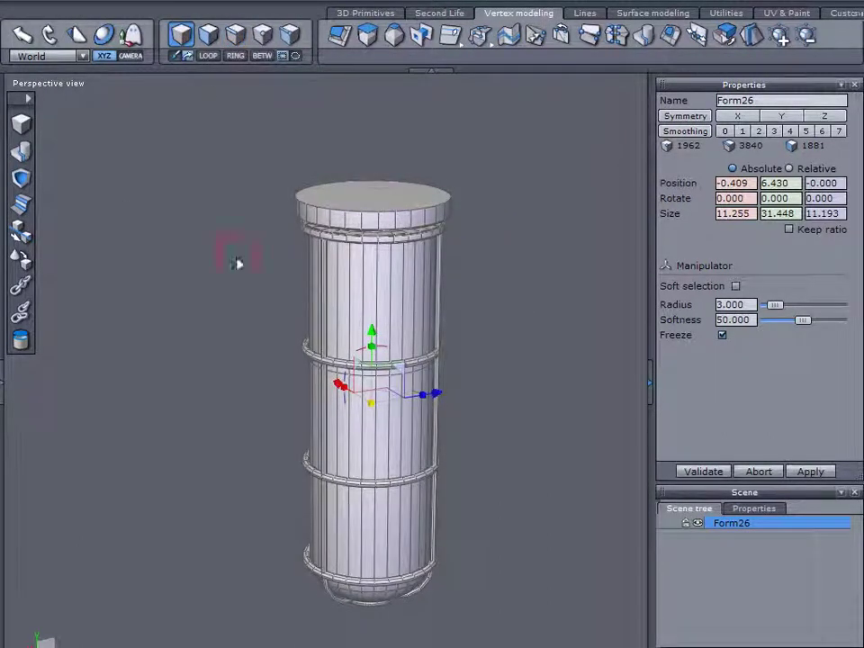
click(356, 14)
click(140, 170)
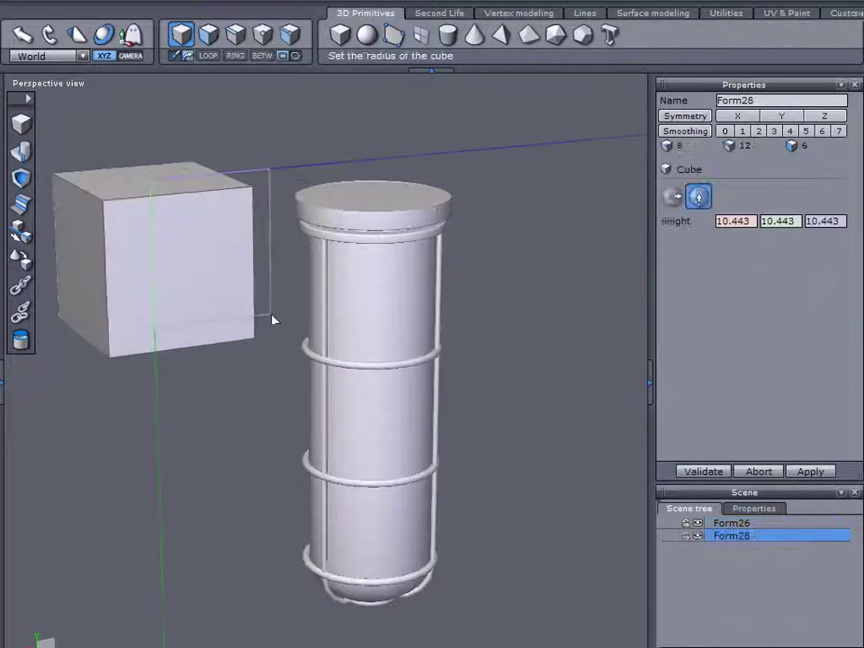
click(273, 315)
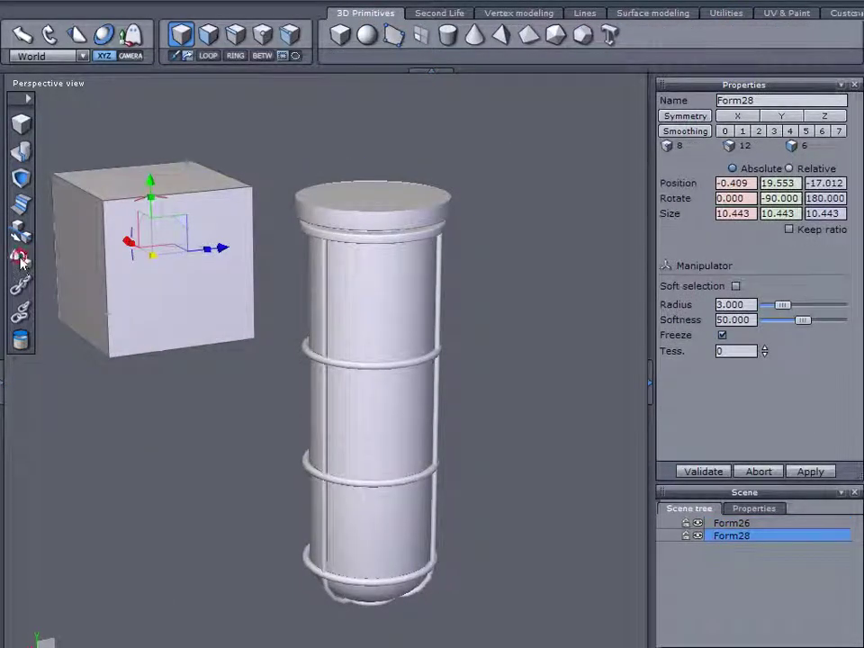
Step: Use Lay on to seat the new cube against the flat top face of the lamp's cap
click(20, 258)
click(145, 283)
click(370, 204)
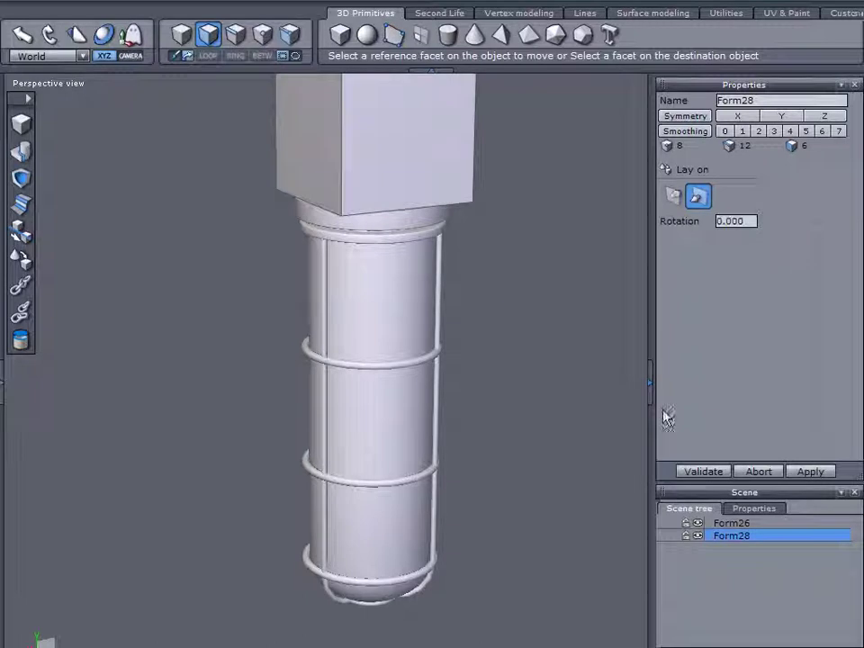
click(713, 477)
Step: Widen the cube on top of the cap to about 13.046 along Z
click(405, 311)
middle_drag(531, 298, 437, 171)
click(360, 278)
drag(382, 264, 402, 278)
middle_drag(270, 342, 199, 170)
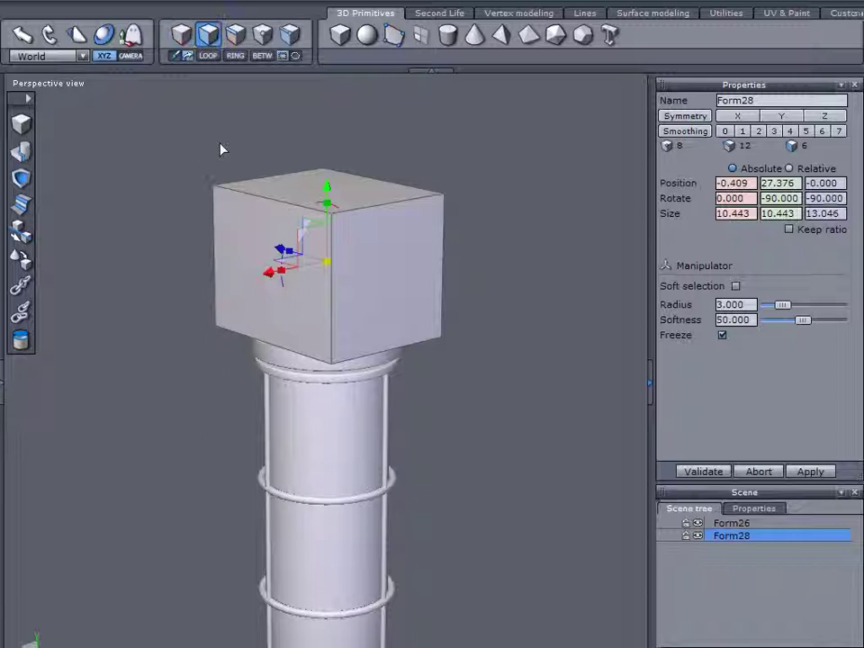
Step: Select the block's back face and pull it outward to about X 9.579 to lengthen the block
click(251, 259)
drag(209, 285, 154, 293)
middle_drag(153, 294, 40, 409)
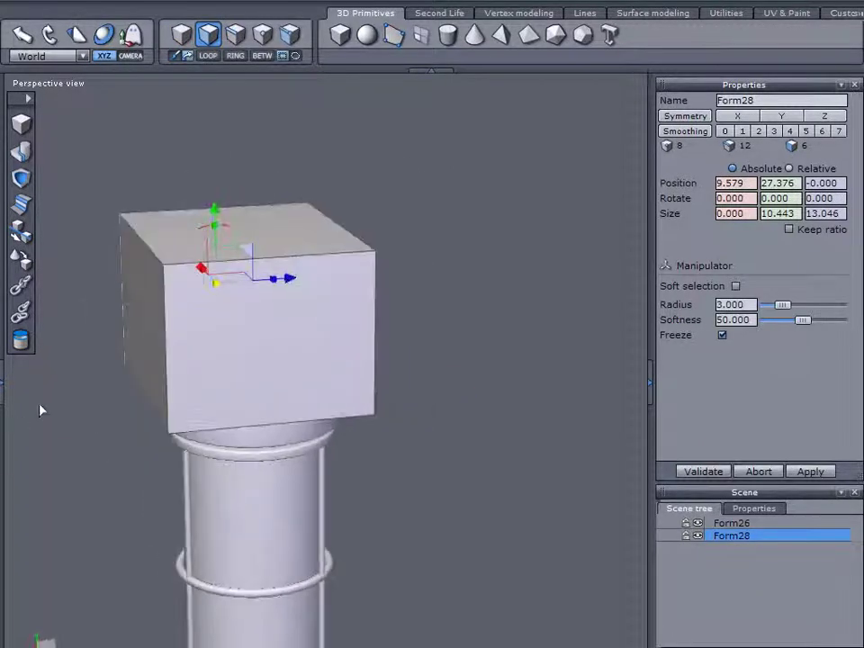
Step: Select the block's four top edges and lower them to about Y 26.6 to flatten the block
middle_drag(142, 196, 222, 102)
click(235, 38)
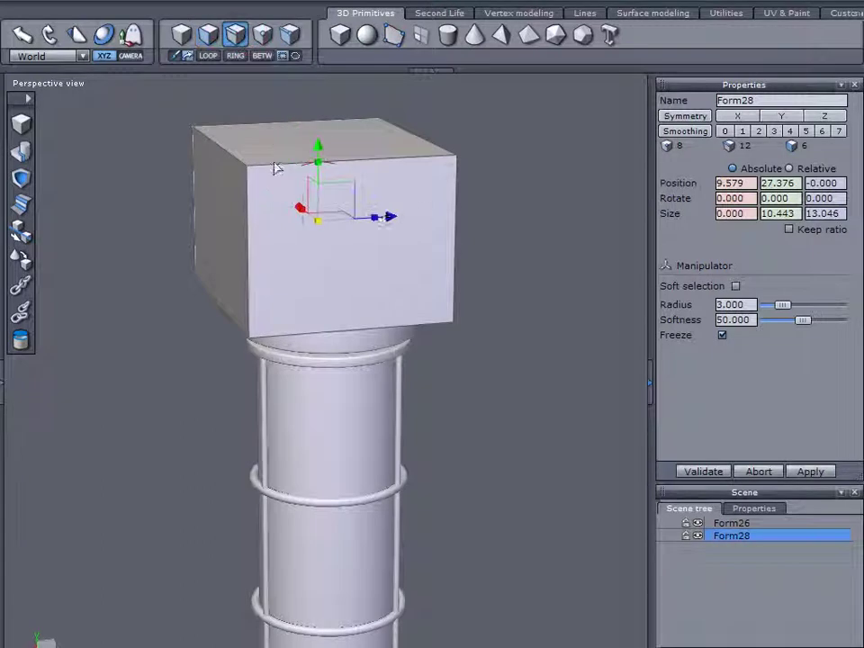
click(414, 162)
shift+click(414, 163)
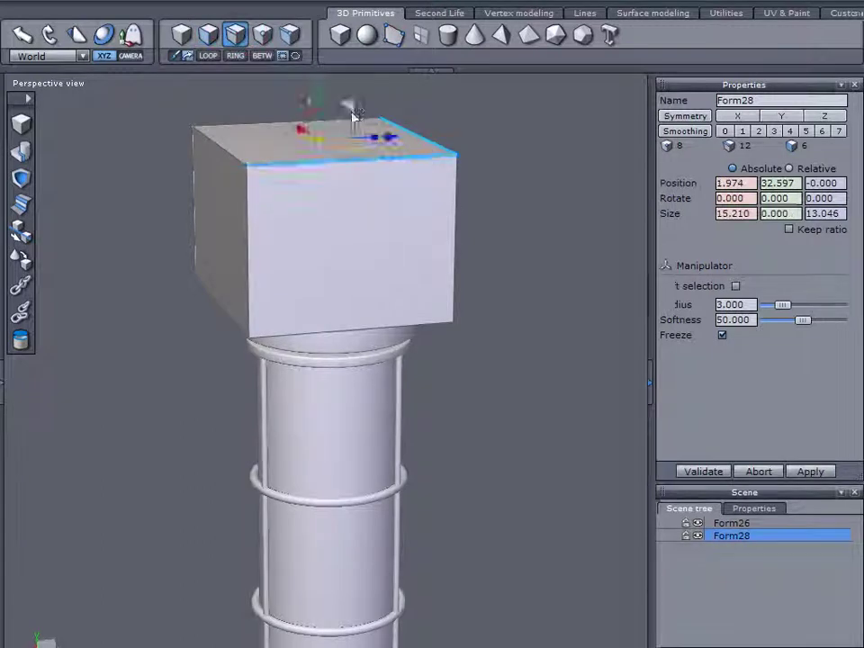
click(318, 164)
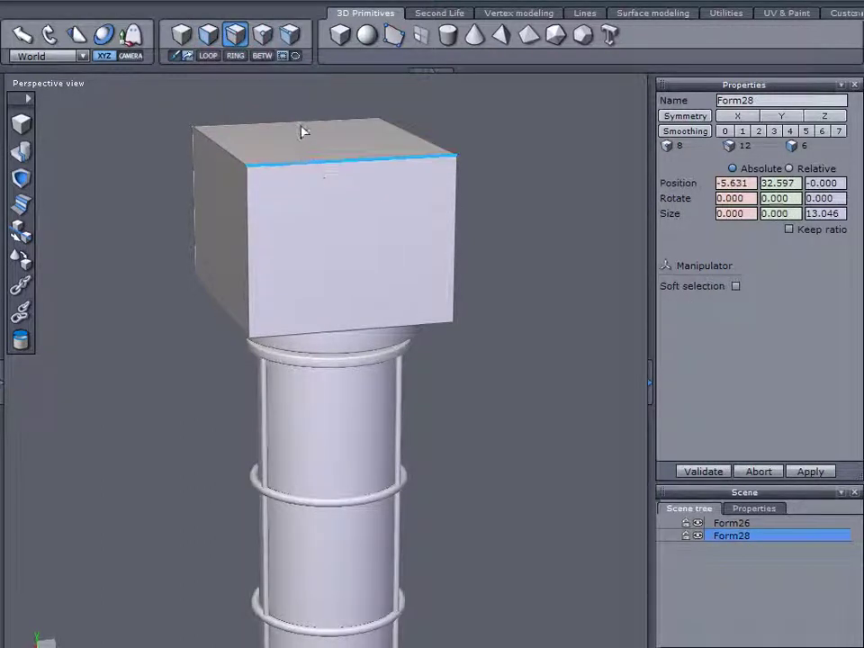
middle_drag(439, 158, 432, 187)
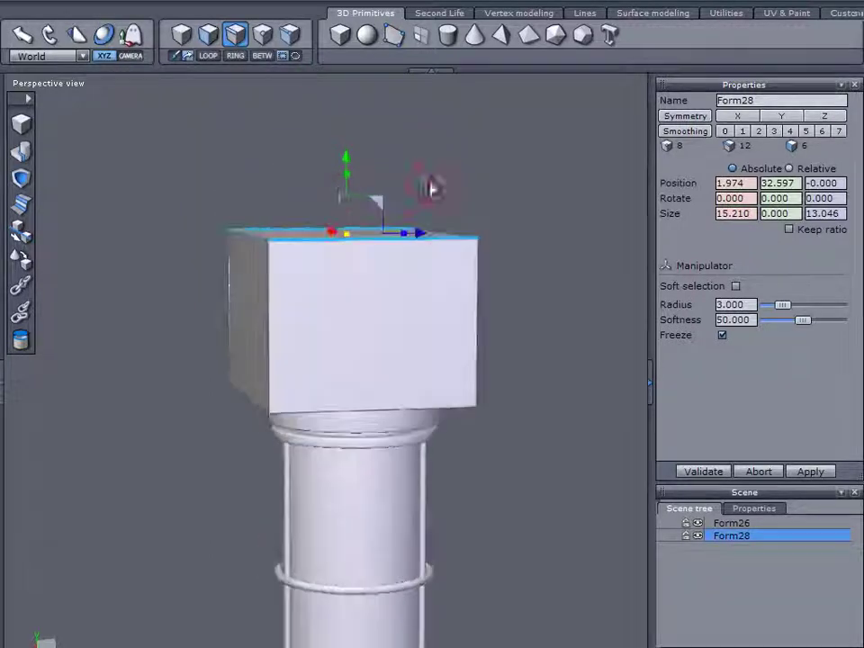
drag(350, 158, 336, 252)
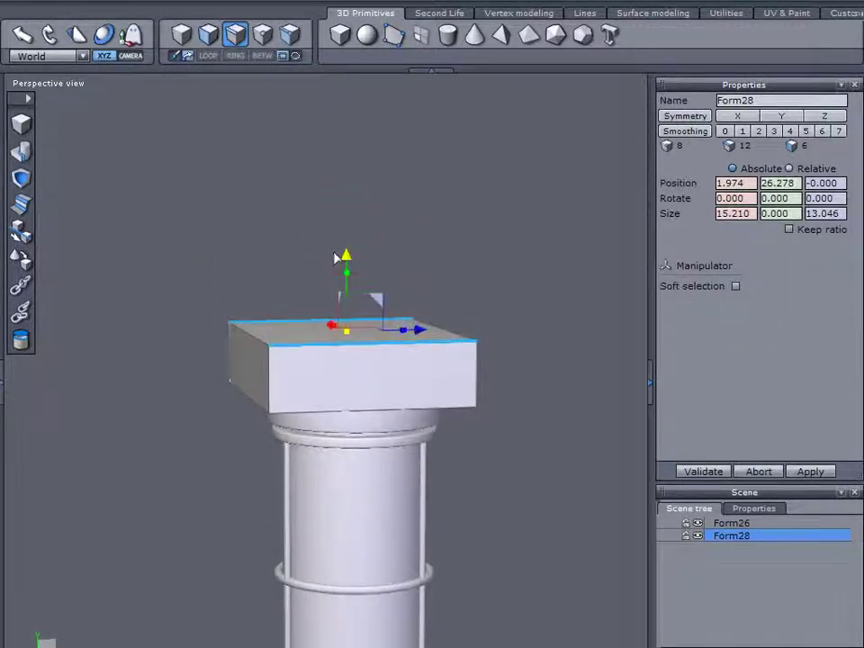
Step: Lower the block's front top edge to about Y 24.216 so the top slopes toward the front
right_drag(498, 214, 547, 259)
click(423, 241)
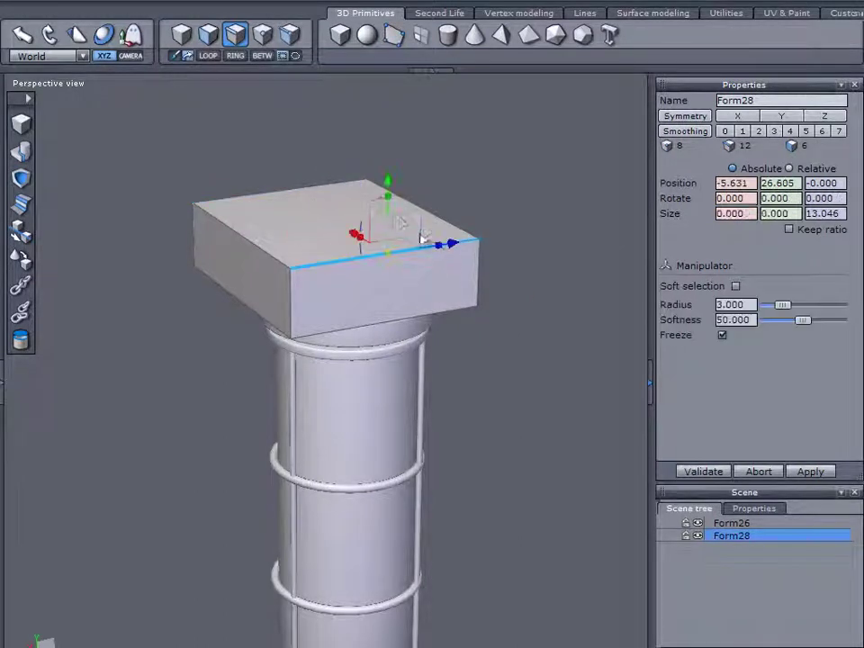
drag(387, 194, 386, 222)
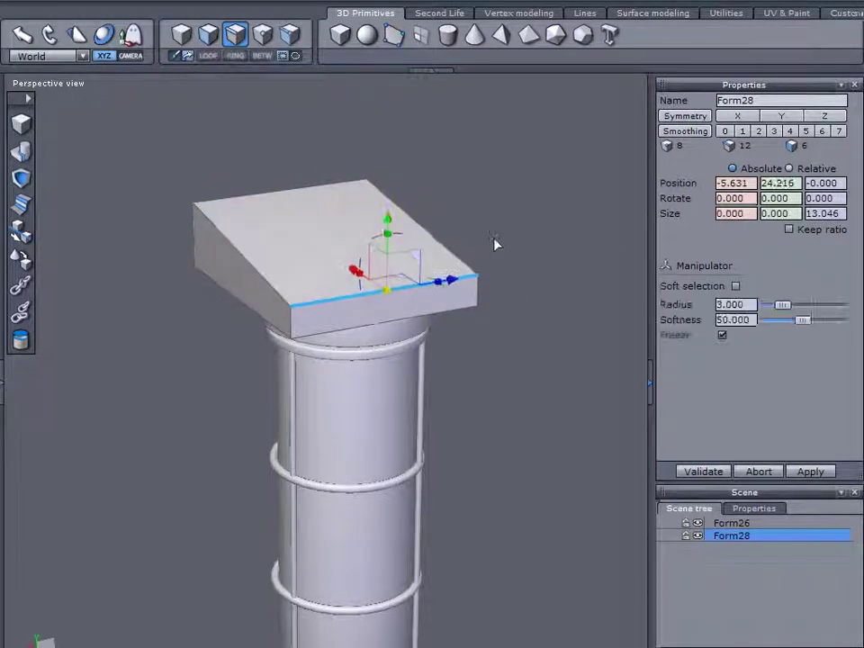
Step: Select the block's two vertical front corner edges and start a chamfer on them
click(444, 243)
click(396, 299)
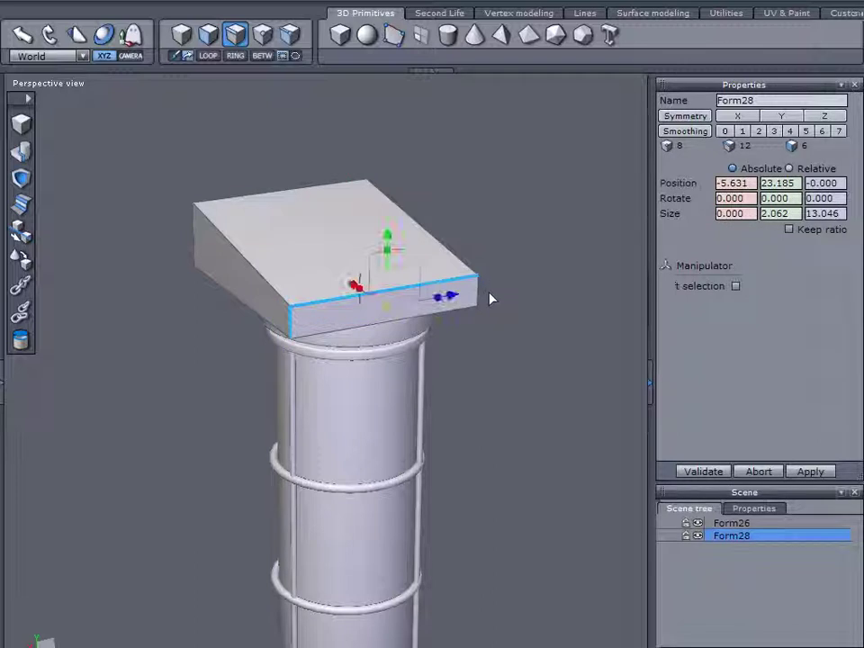
click(494, 292)
click(474, 293)
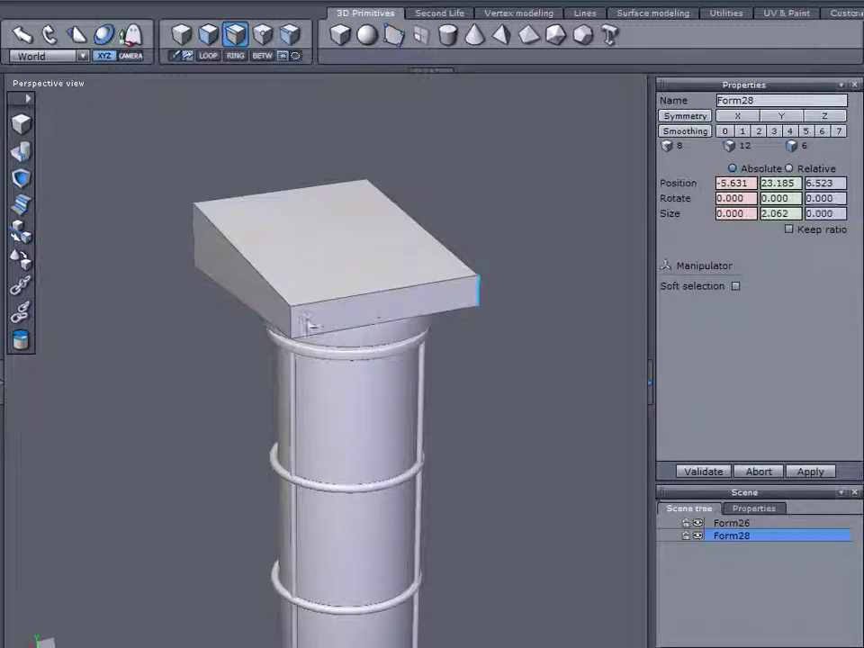
shift+click(292, 323)
click(29, 211)
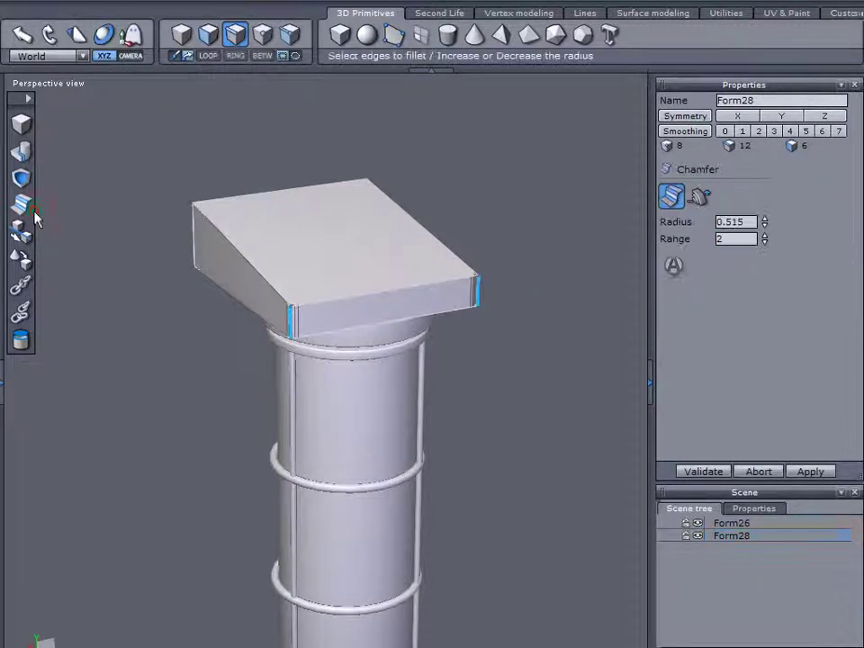
scroll(522, 318, up, 4)
middle_drag(533, 320, 641, 292)
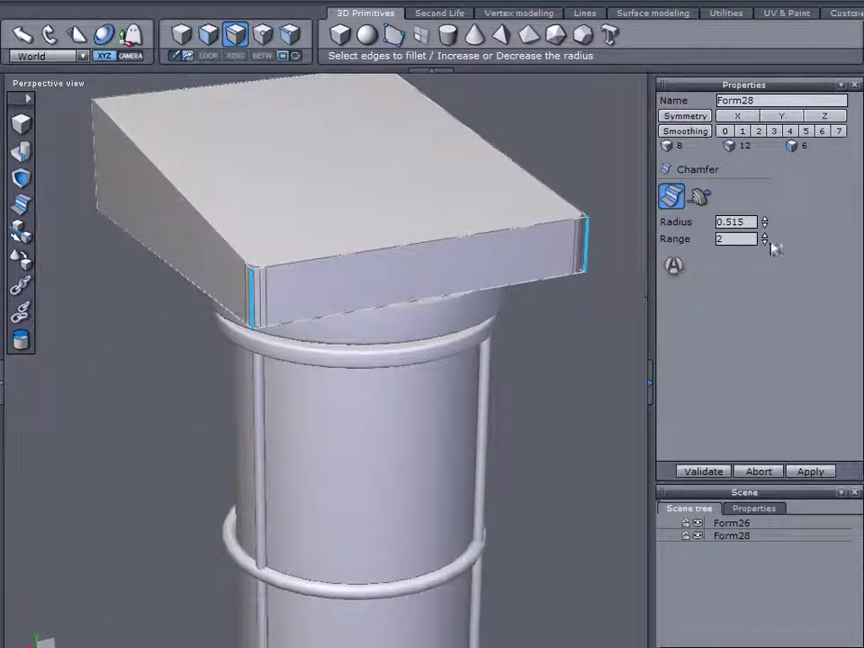
Step: Round the two front corners with a chamfer radius of 6.515 and a range of 4
drag(764, 221, 764, 200)
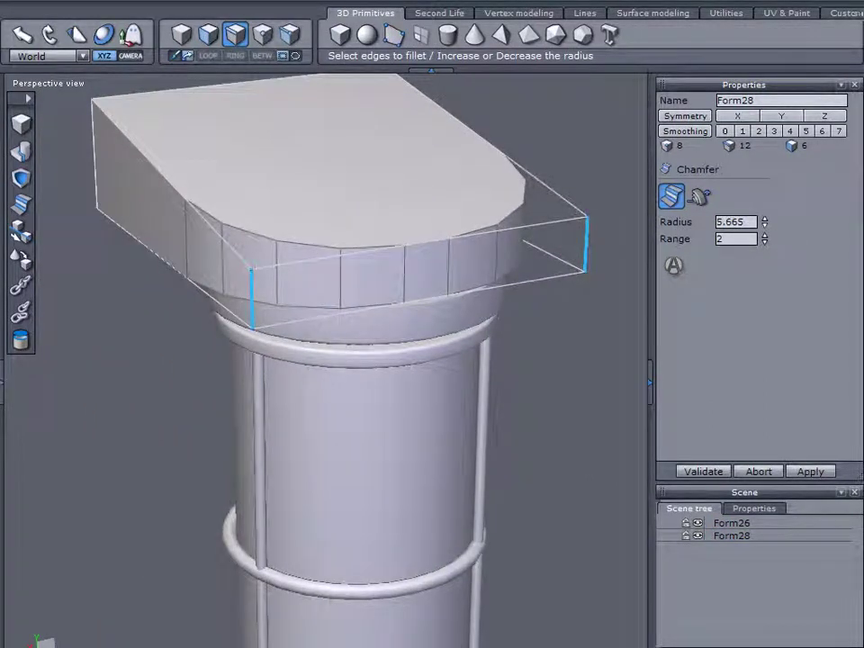
scroll(732, 237, up, 2)
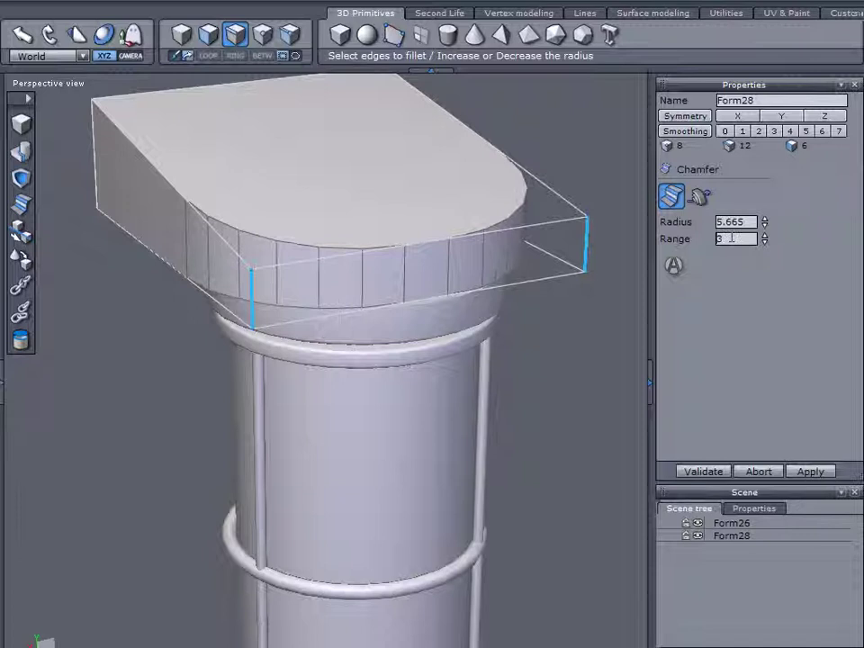
drag(764, 224, 764, 233)
scroll(490, 247, up, 3)
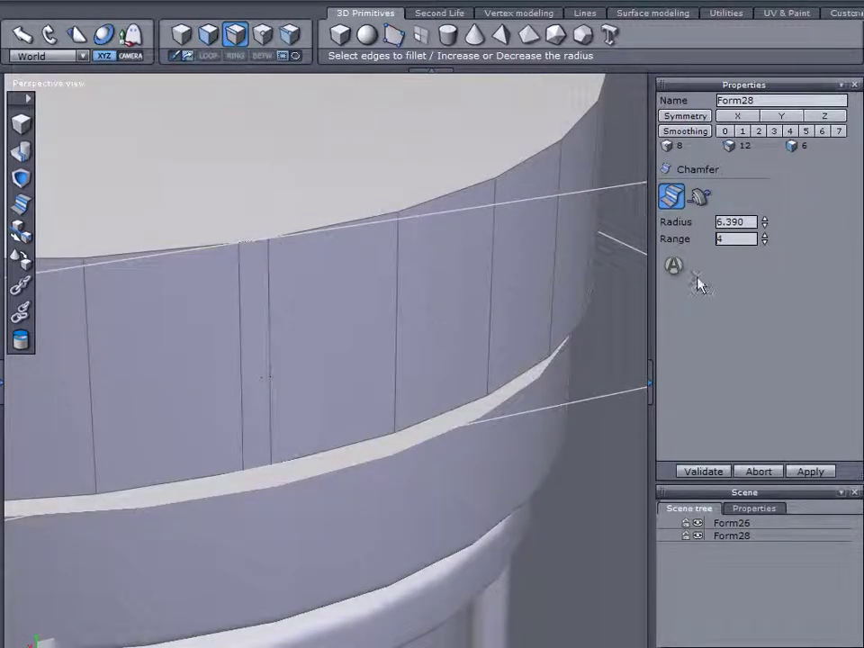
drag(765, 226, 764, 223)
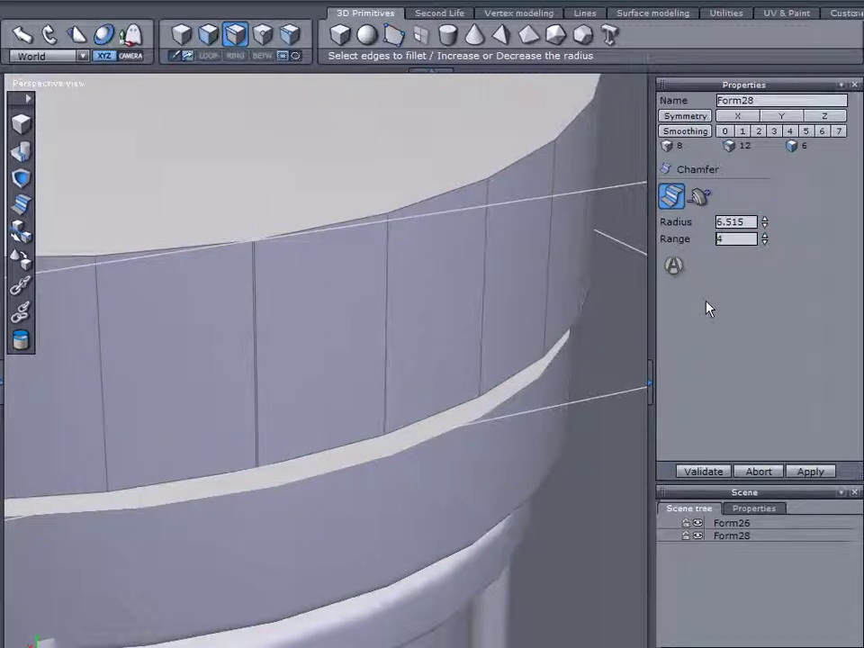
click(716, 472)
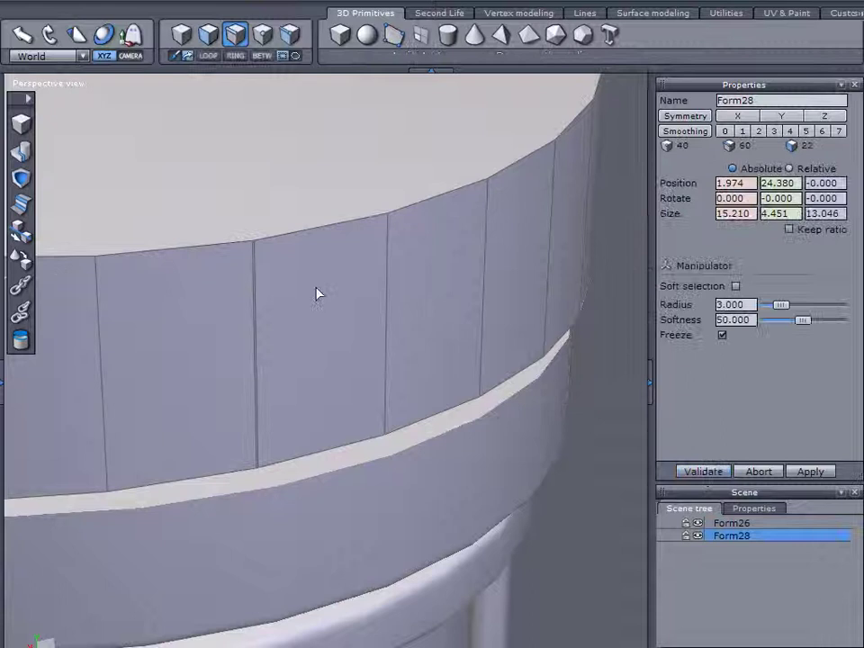
Step: Weld the nearly coincident points at the middle of the block's rounded front using a distance of 0.074
scroll(463, 221, down, 5)
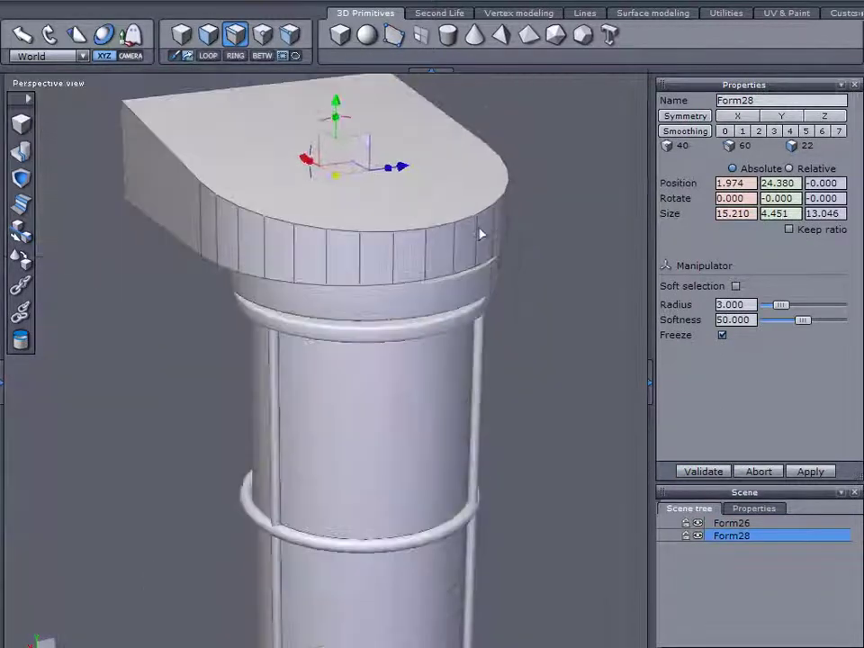
middle_drag(466, 322, 455, 319)
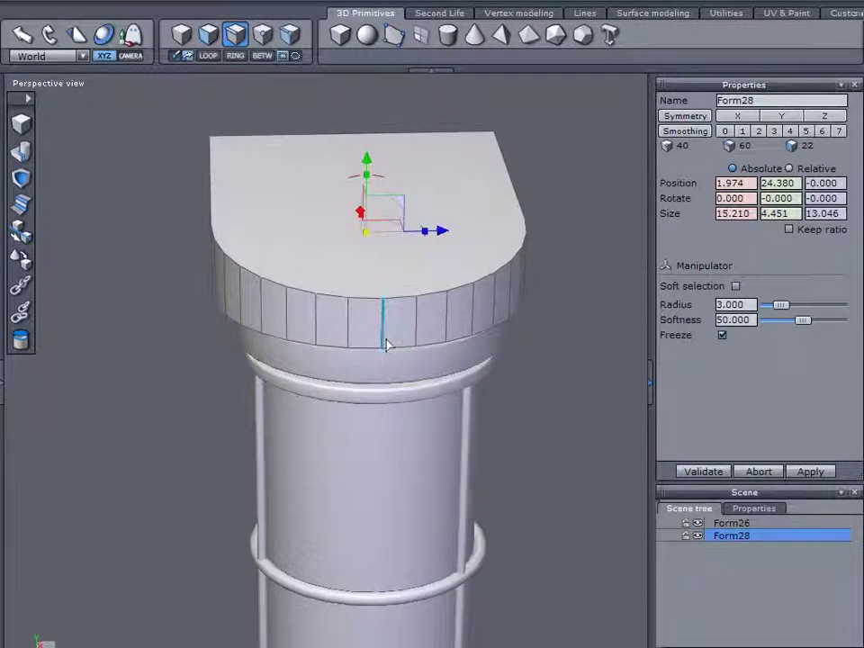
click(384, 306)
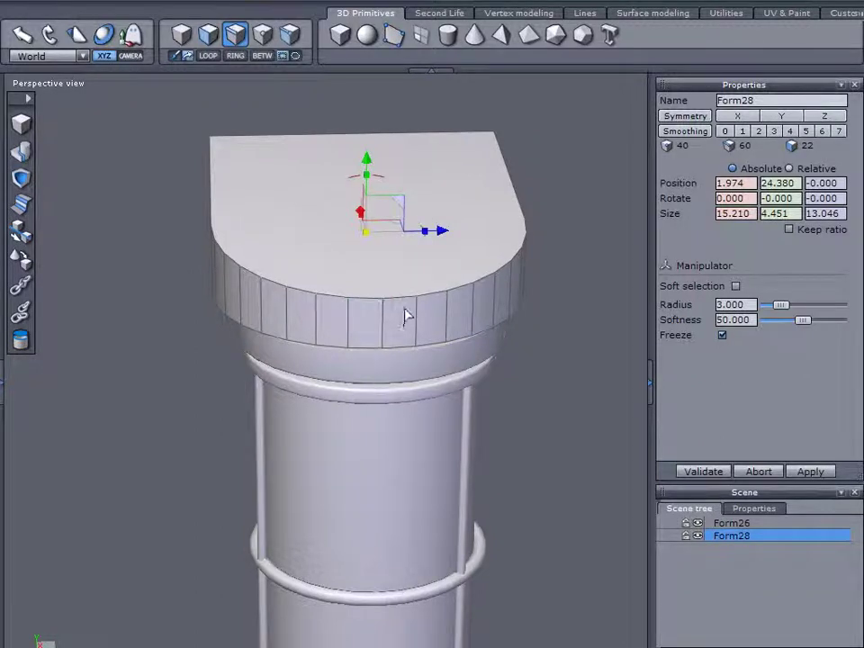
scroll(406, 319, up, 3)
click(501, 14)
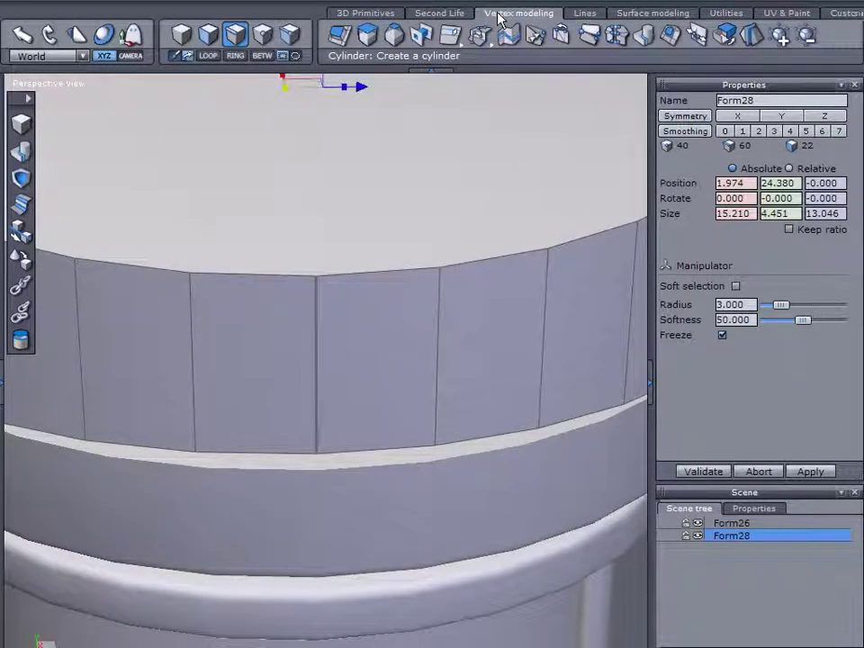
click(617, 34)
scroll(458, 218, up, 5)
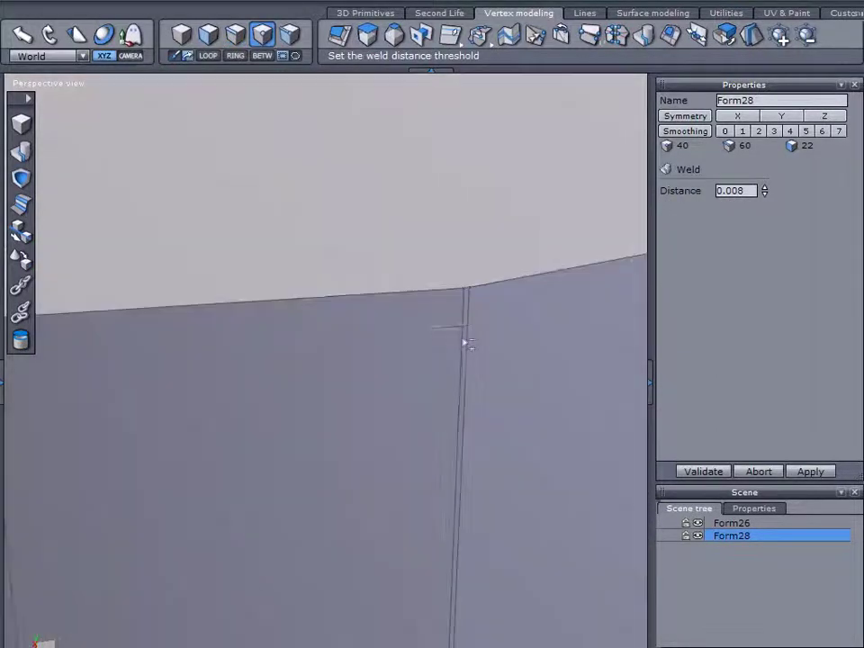
scroll(464, 341, up, 5)
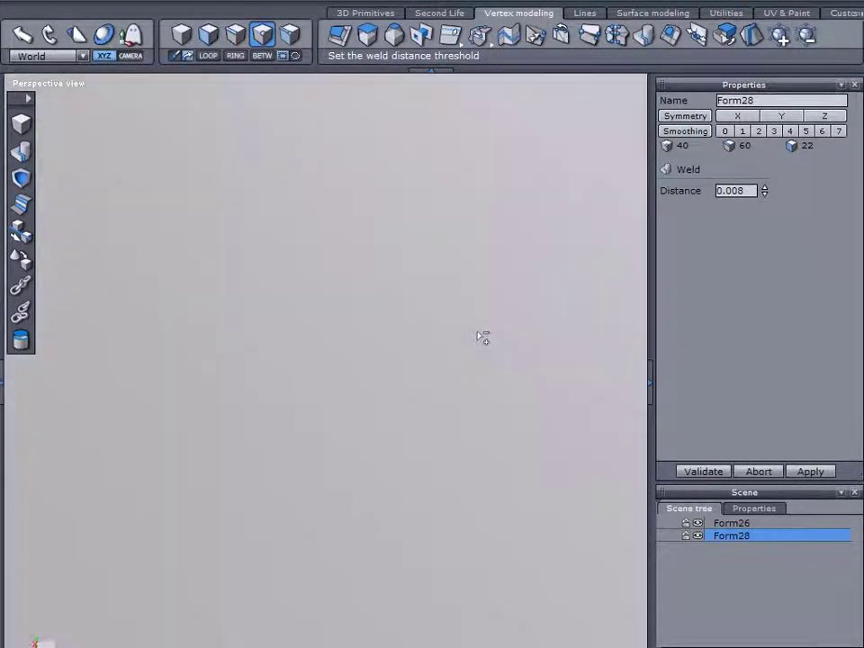
scroll(479, 336, down, 5)
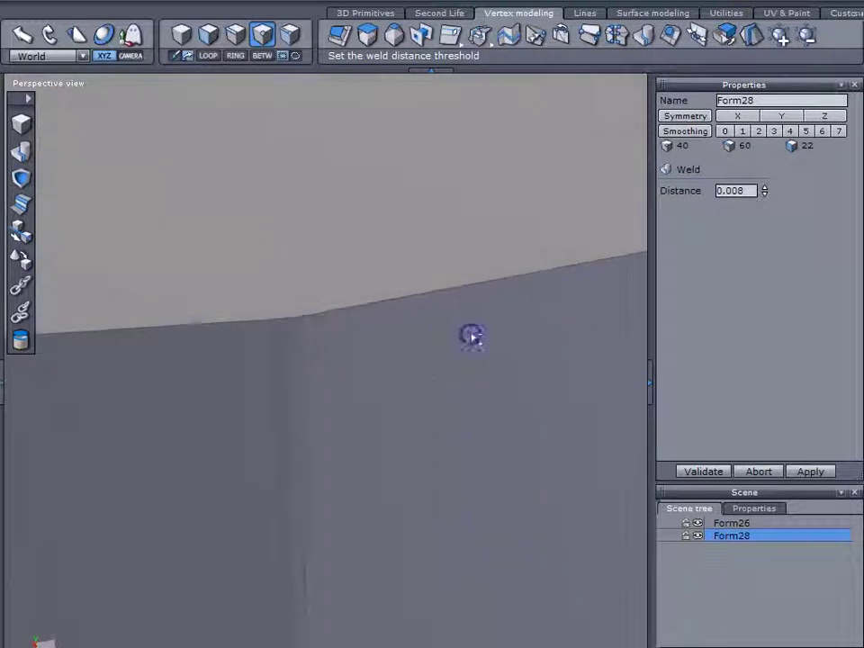
middle_drag(473, 337, 498, 317)
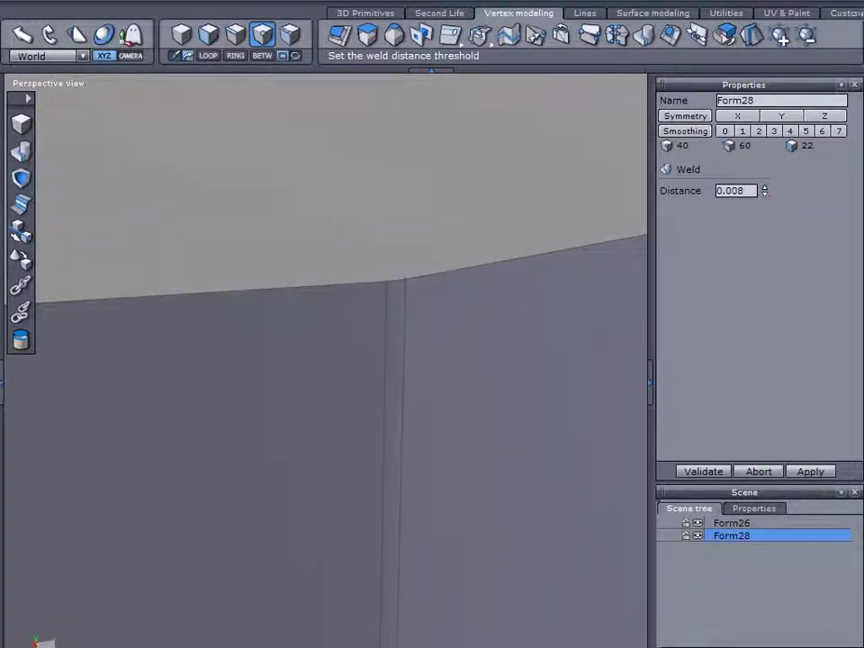
drag(766, 191, 765, 171)
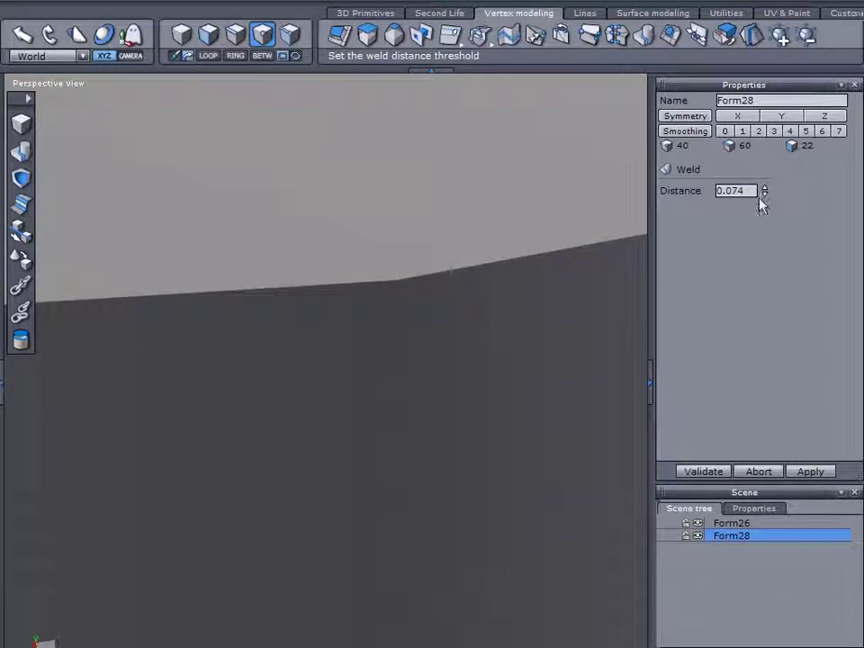
scroll(442, 295, down, 5)
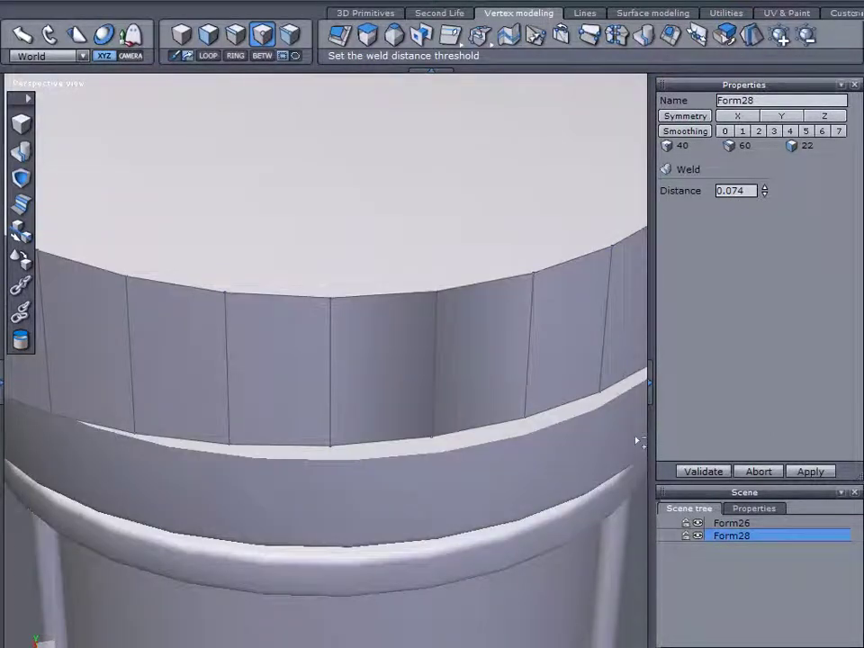
click(703, 472)
Step: Select the single vertical edge at the middle of the block's rounded front
click(437, 304)
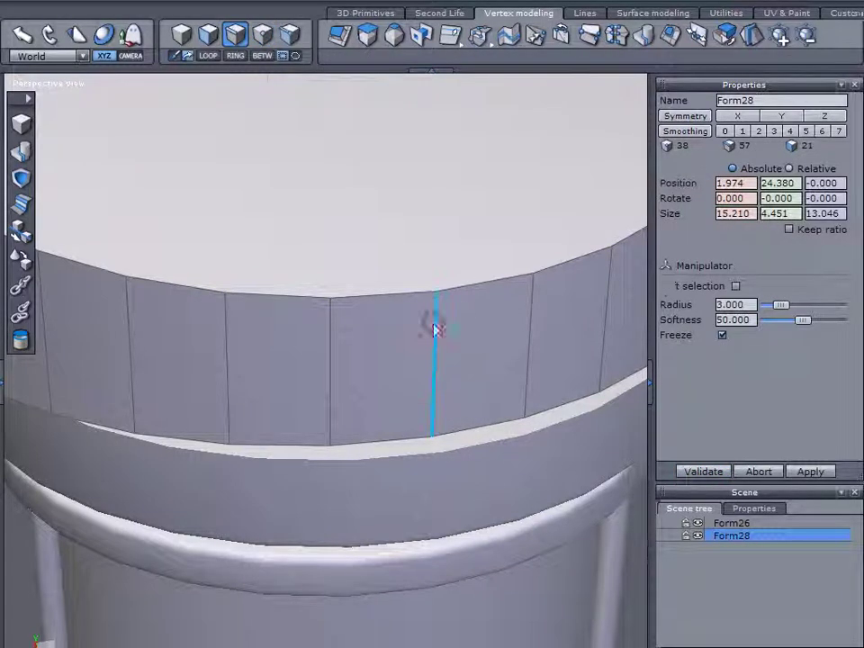
click(437, 329)
scroll(455, 342, down, 3)
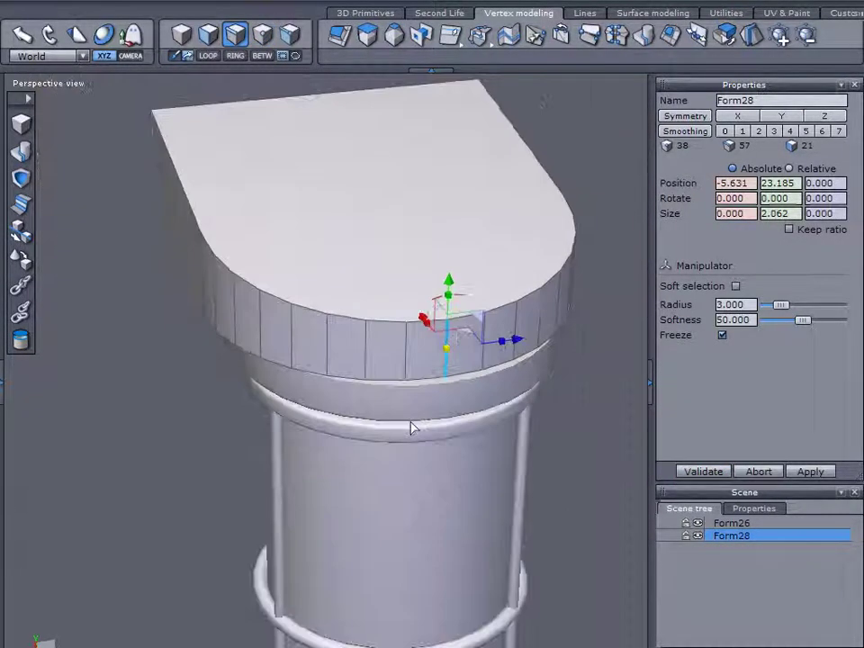
middle_drag(413, 427, 353, 332)
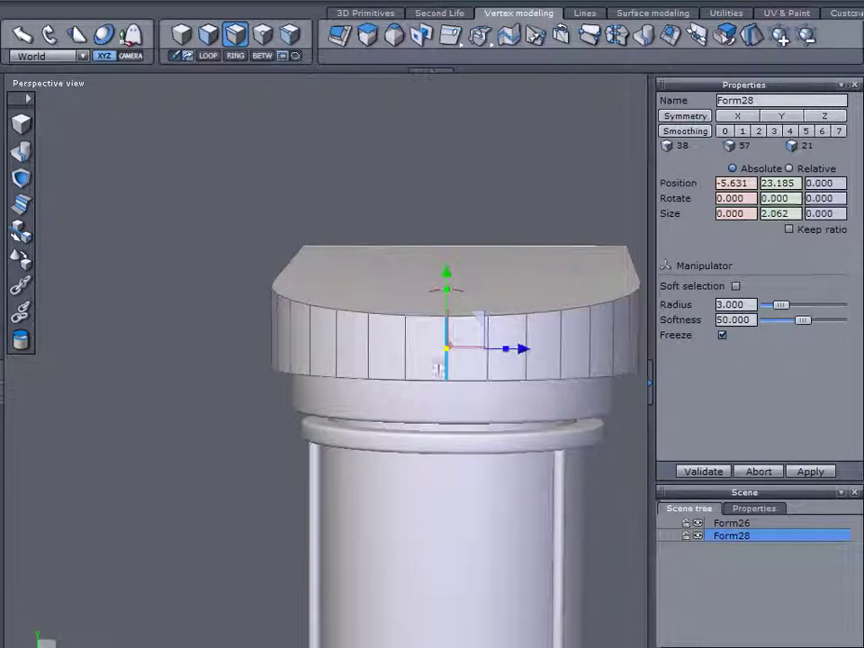
Step: Select the sloped side edges and rounded front edge around the block's top face, leaving out the straight back edge
click(206, 341)
middle_drag(206, 341, 288, 387)
click(235, 36)
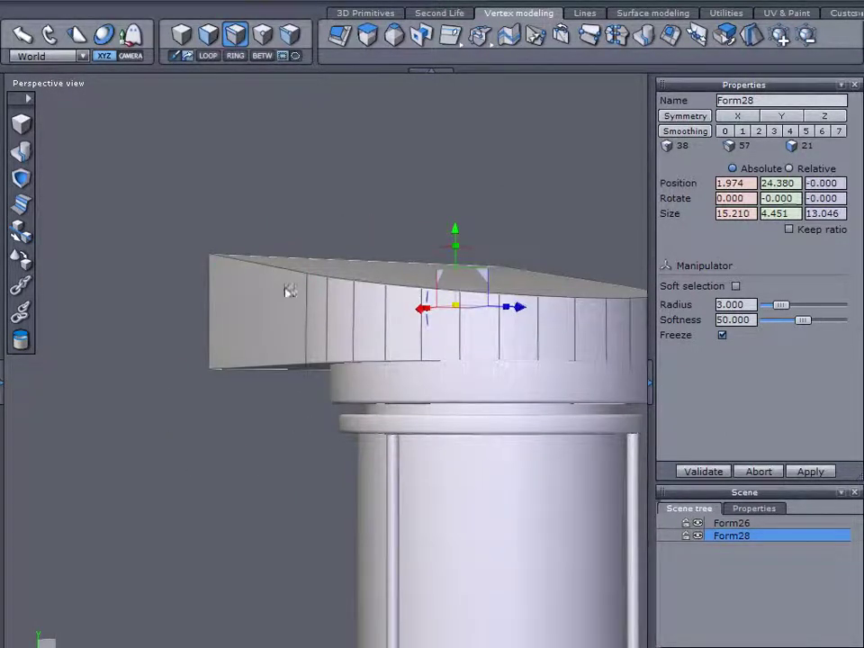
middle_drag(285, 289, 275, 415)
click(286, 301)
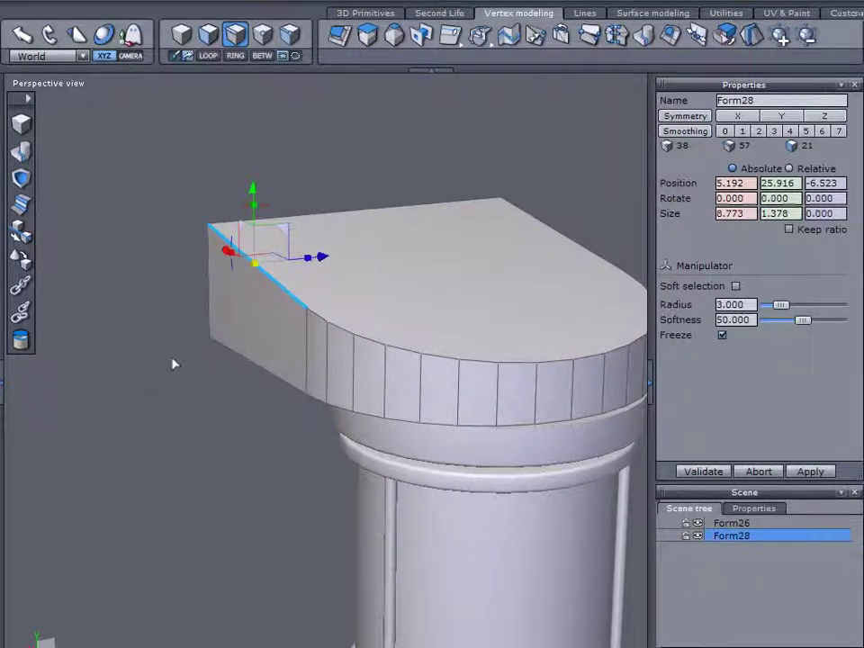
key(l)
shift+click(307, 214)
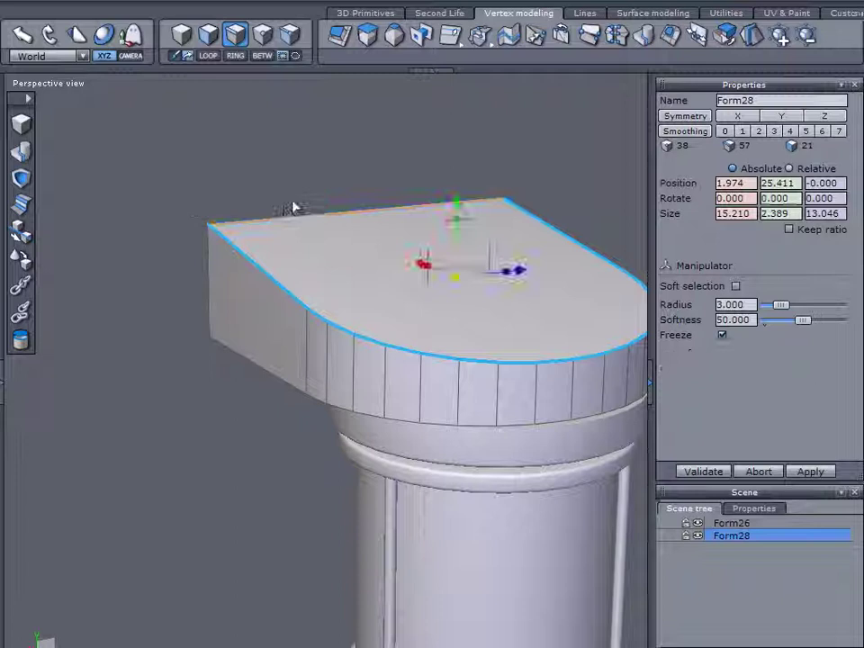
Step: Chamfer the selected top edges of the block with a radius of 1.963 and a range of 3
click(24, 205)
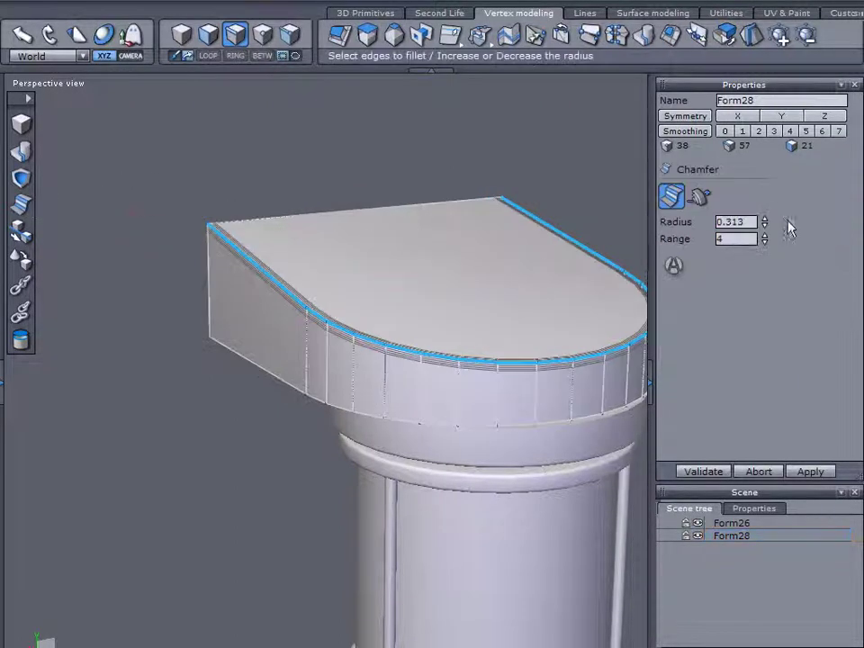
double_click(745, 238)
text(3)
drag(764, 223, 765, 201)
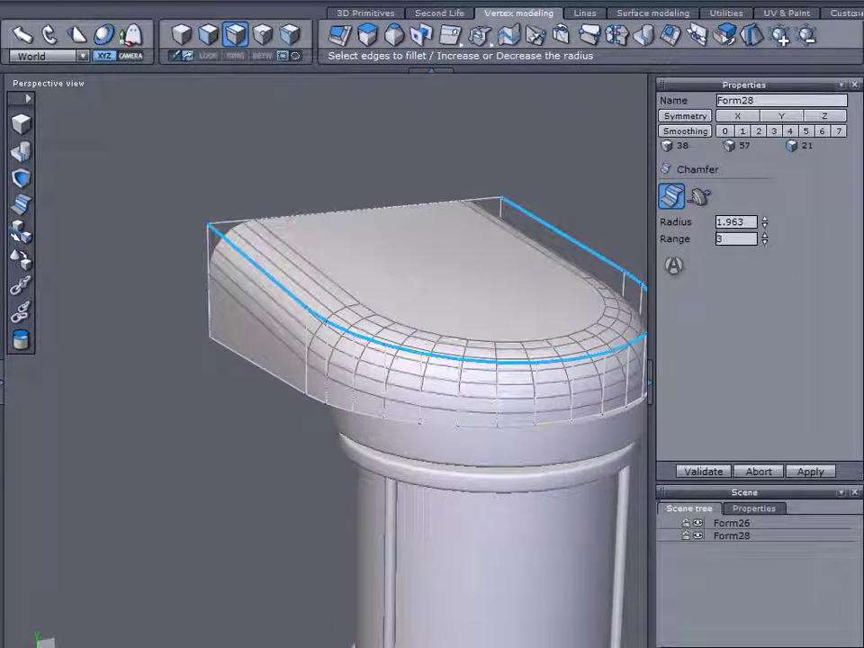
middle_drag(475, 522, 423, 476)
click(704, 470)
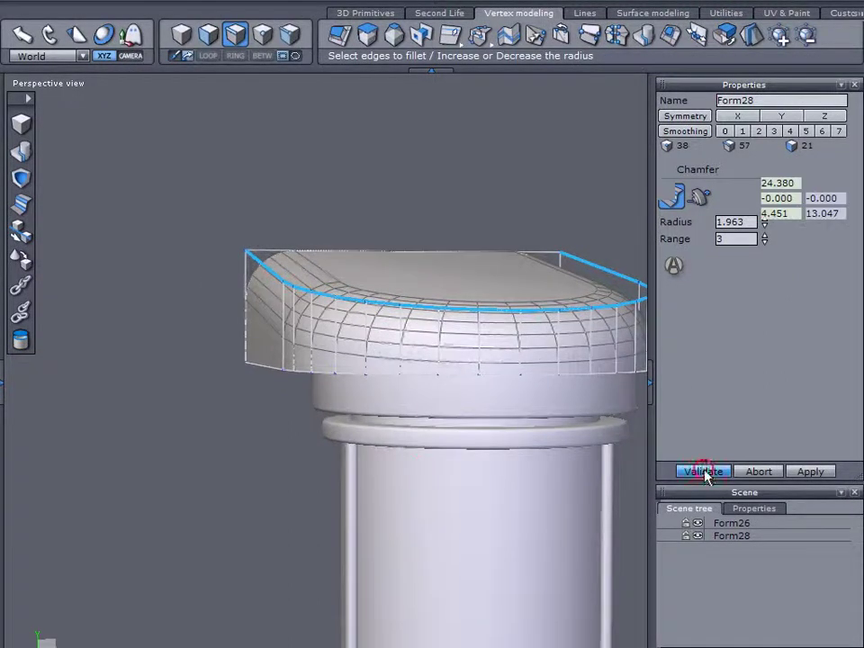
Step: Move the mounting block along the X axis to position 0.594, then deselect it and check the whole lamp
middle_drag(511, 521, 506, 285)
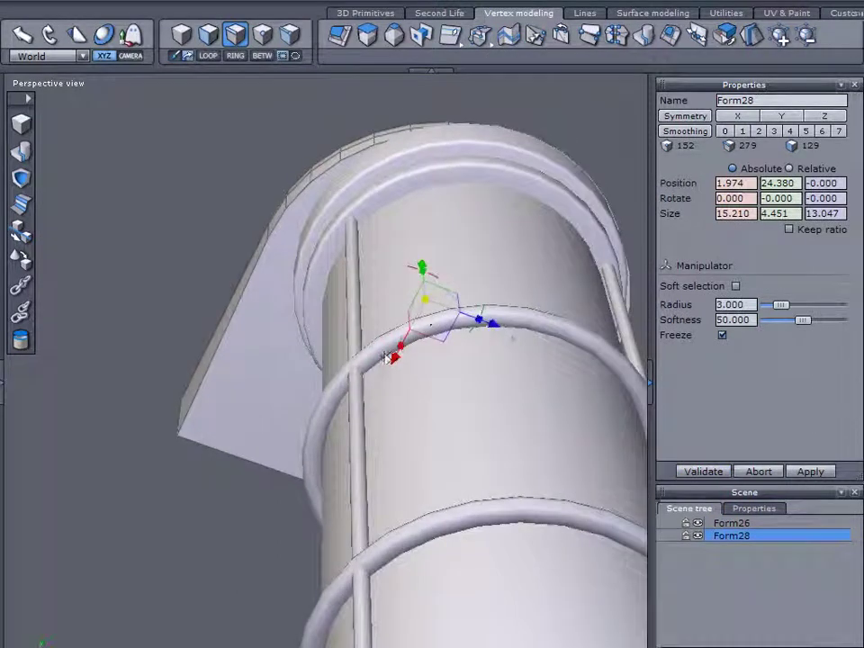
drag(402, 357, 428, 337)
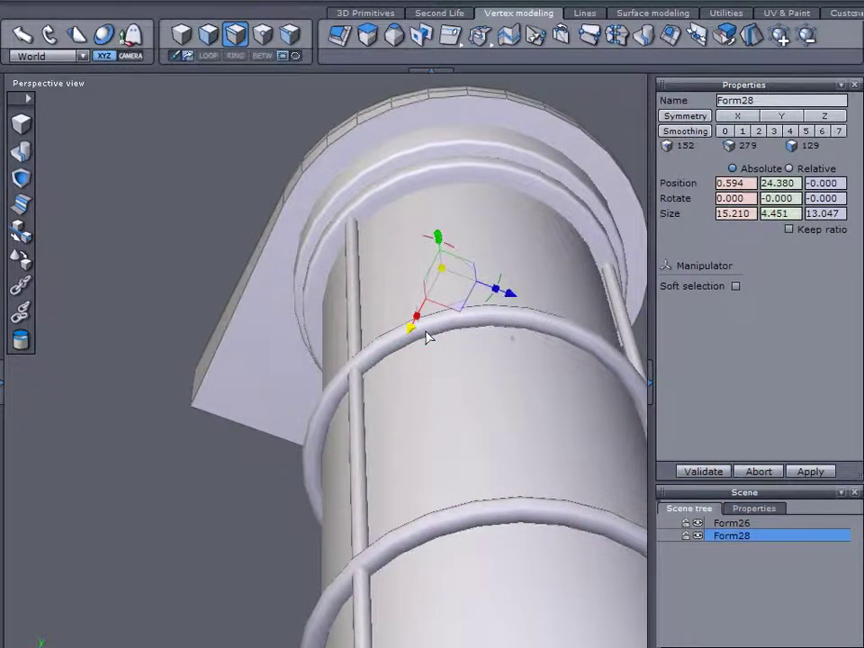
middle_drag(428, 336, 450, 402)
scroll(478, 598, down, 4)
scroll(533, 408, down, 3)
middle_drag(533, 408, 416, 472)
click(675, 569)
middle_drag(533, 530, 682, 504)
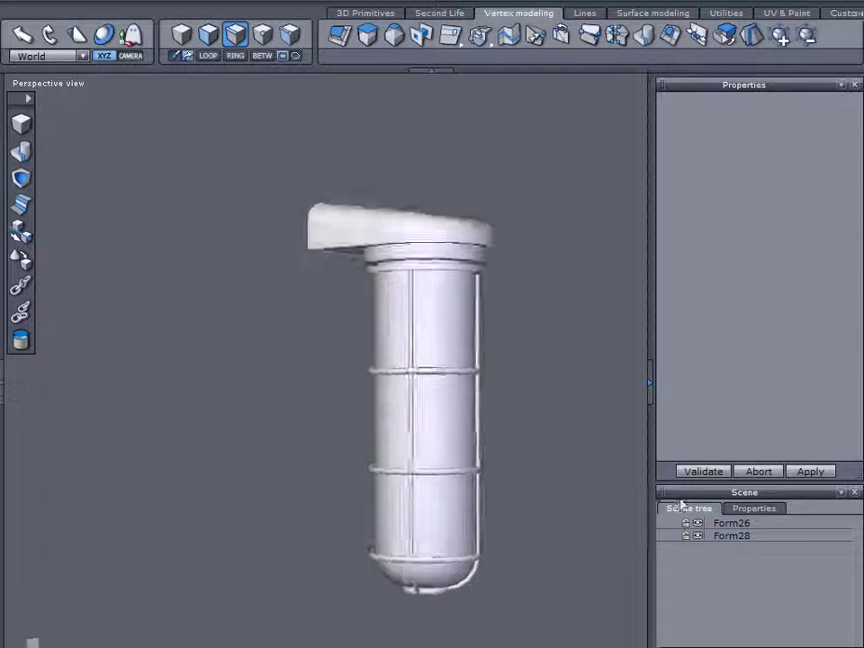
middle_drag(631, 527, 708, 544)
Step: Combine the mounting block Form28 and the lamp body Form26 into a single object
click(717, 537)
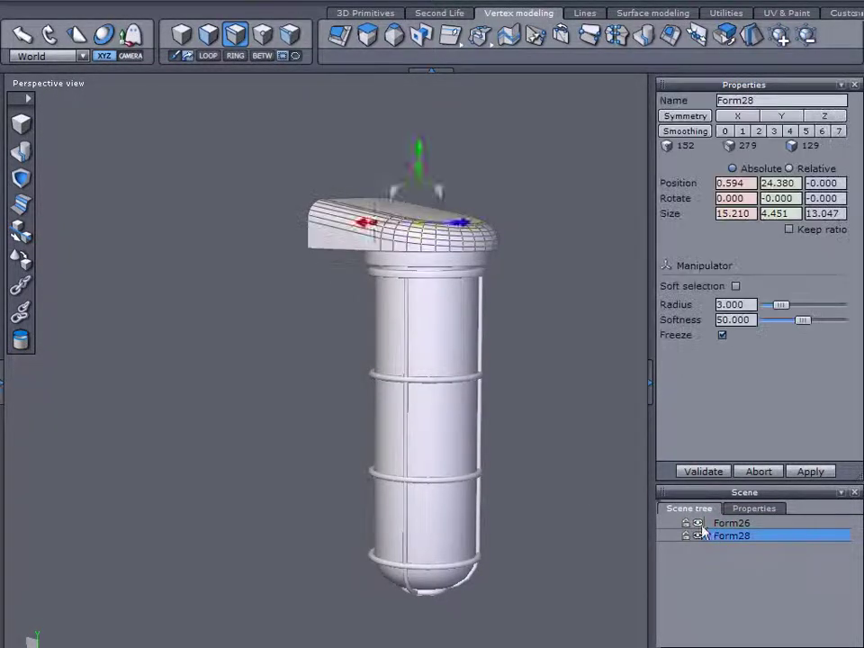
shift+click(707, 523)
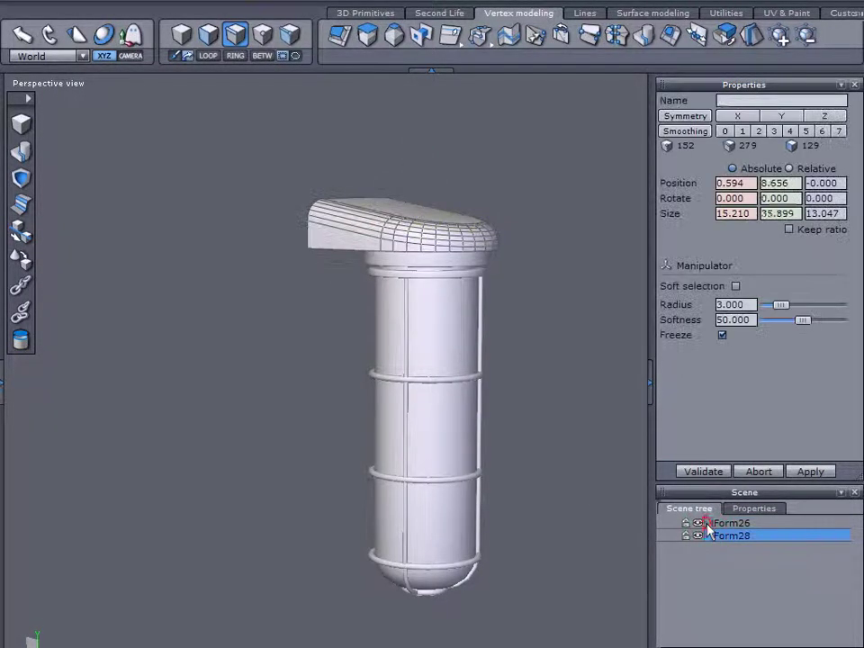
click(22, 156)
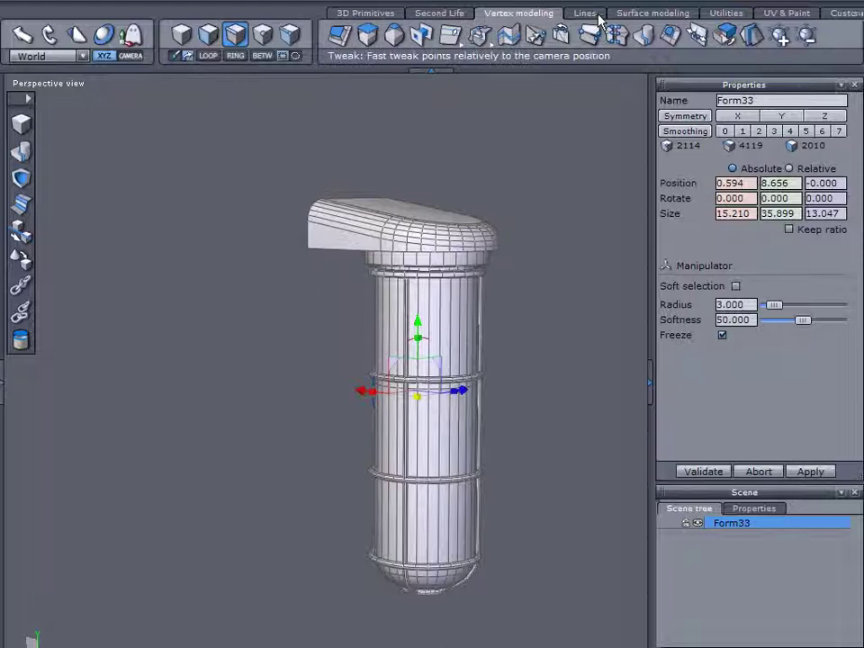
Step: Try cubic and cylindrical UV projections on the combined lamp, and keep the cubic projection
click(794, 13)
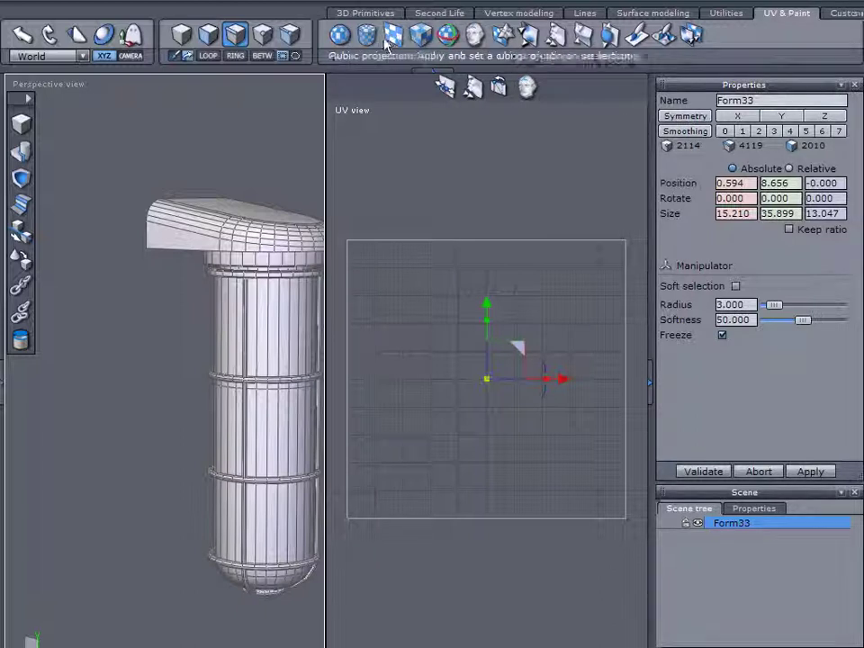
click(419, 34)
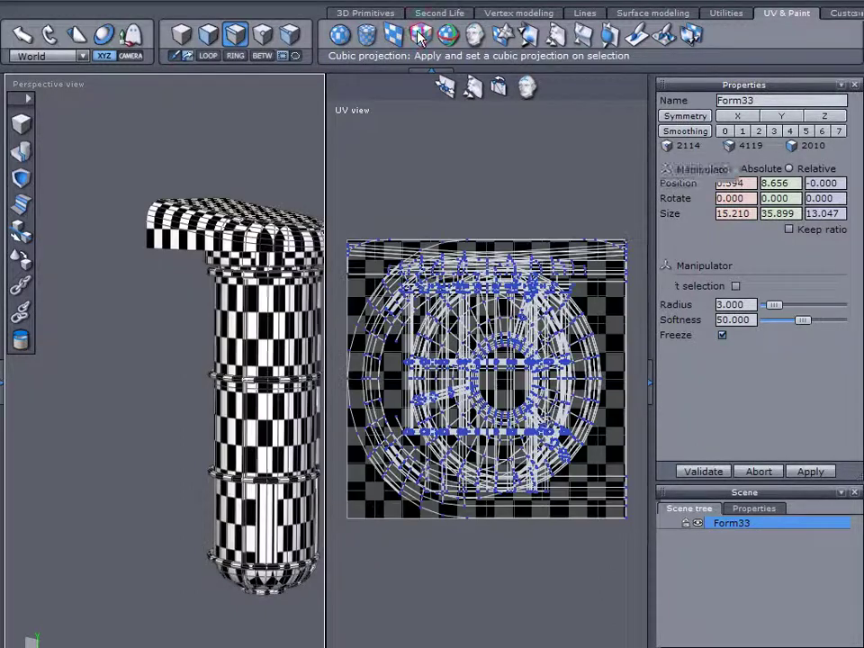
click(366, 34)
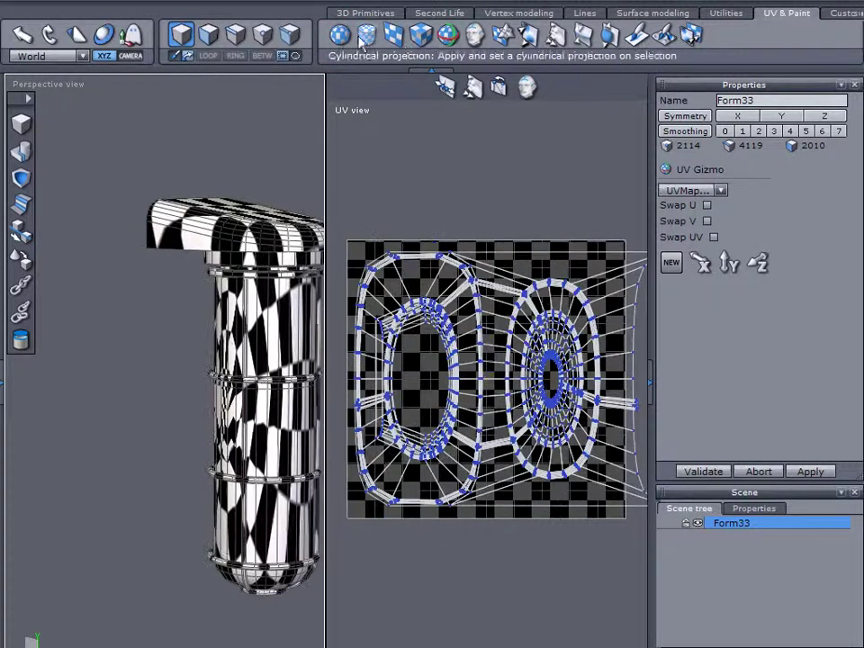
click(420, 35)
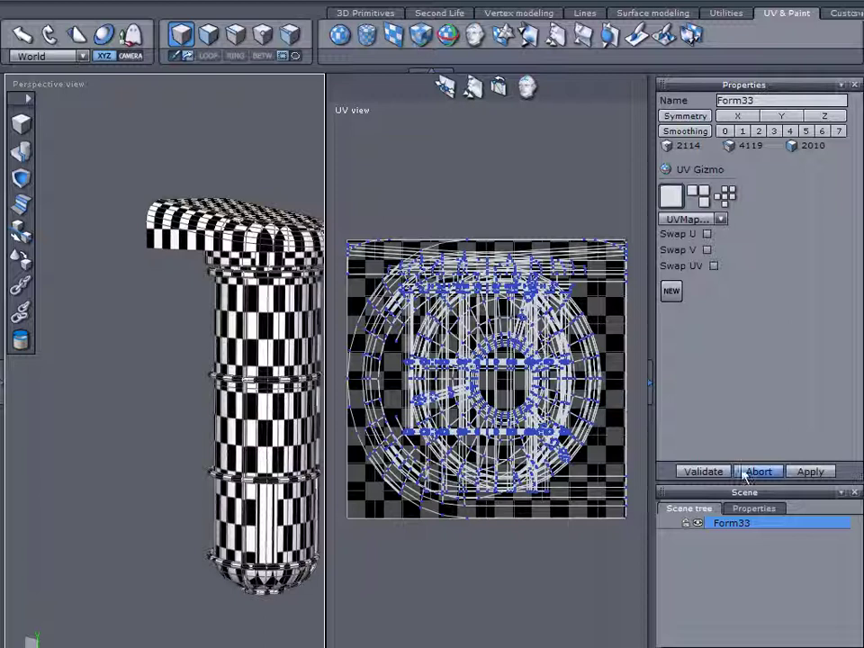
click(706, 471)
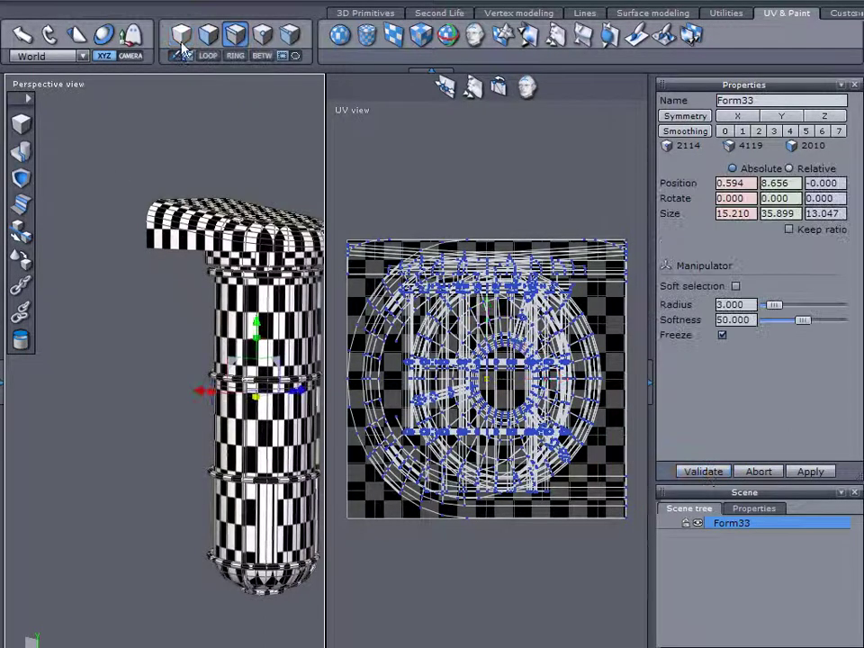
Step: Select three adjacent vertical faces on the lowest section of the lamp's glass cylinder
click(211, 38)
middle_drag(158, 290, 99, 227)
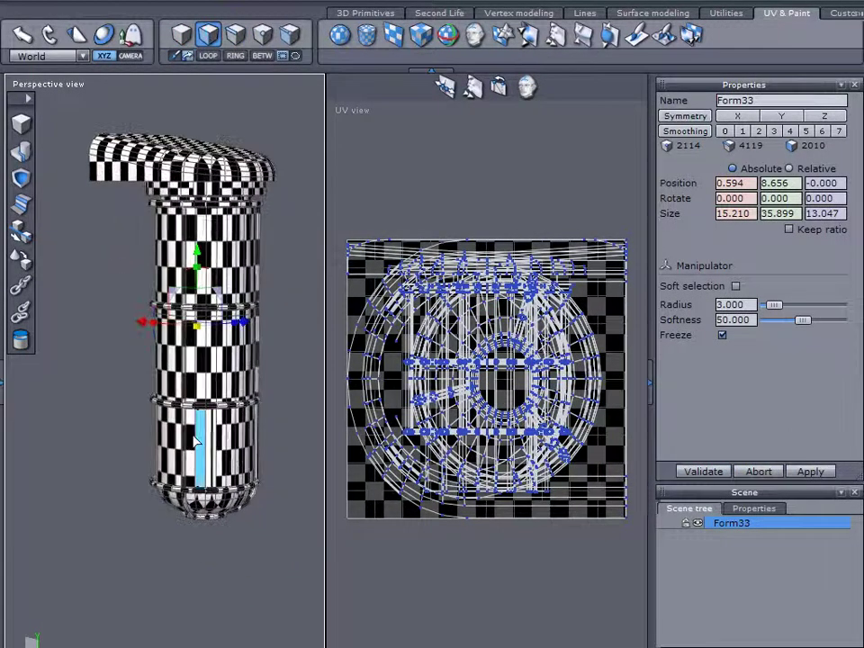
scroll(196, 441, up, 6)
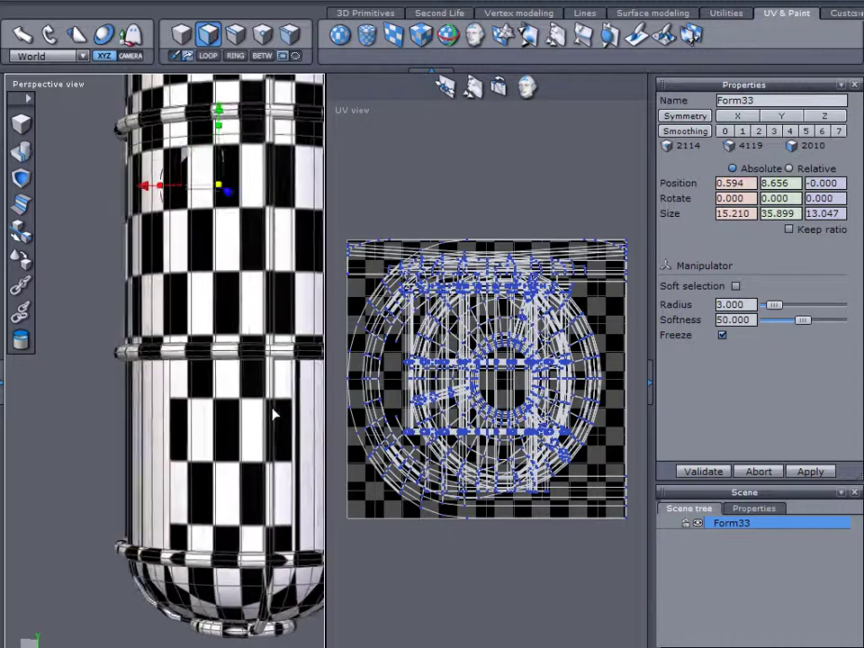
right_drag(273, 414, 274, 482)
click(219, 396)
shift+click(197, 409)
shift+click(239, 411)
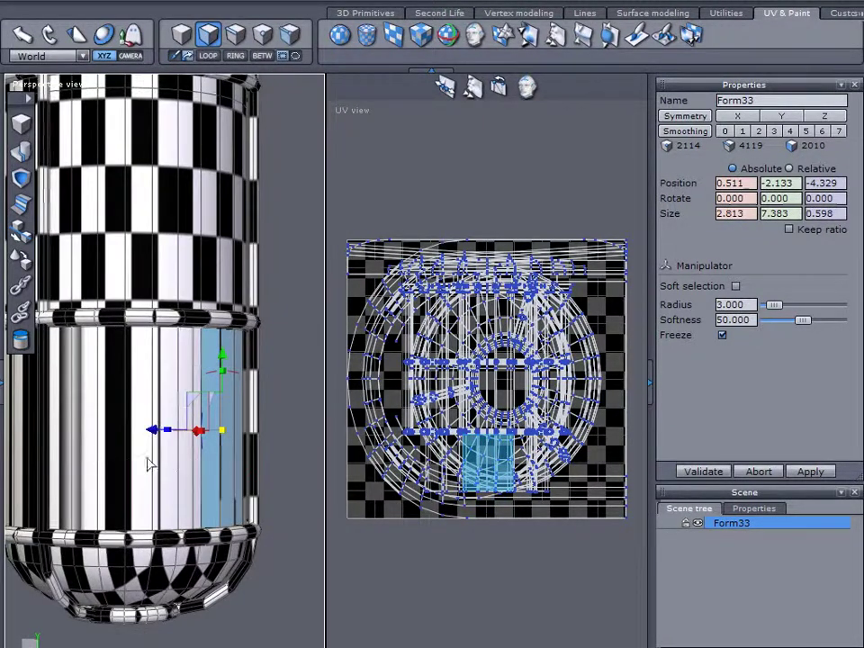
right_drag(148, 464, 79, 413)
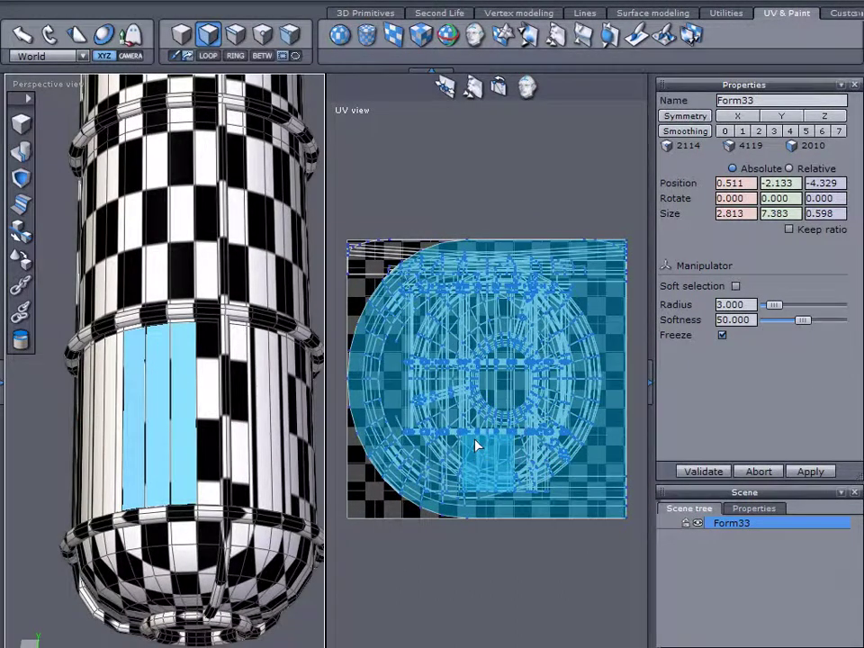
Step: Grow the face selection until it covers the entire glass cylinder and its domed end
key(KP_Add)
key(KP_Add)
key(KP_Add)
key(KP_Add)
key(KP_Add)
key(KP_Add)
key(KP_Add)
key(KP_Add)
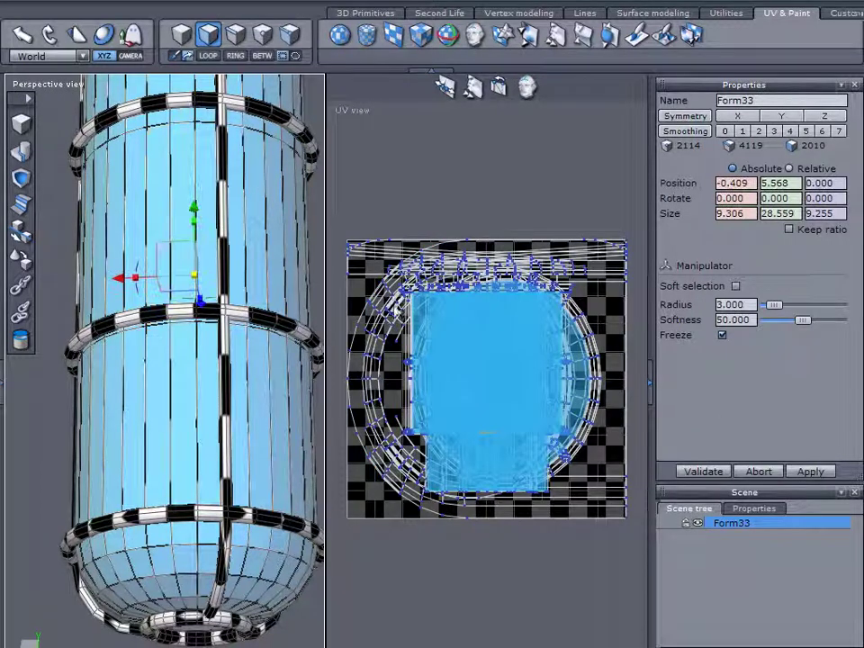
Step: Shrink the glass UVs and move them outside the texture square, beyond its upper-right corner
scroll(469, 343, down, 3)
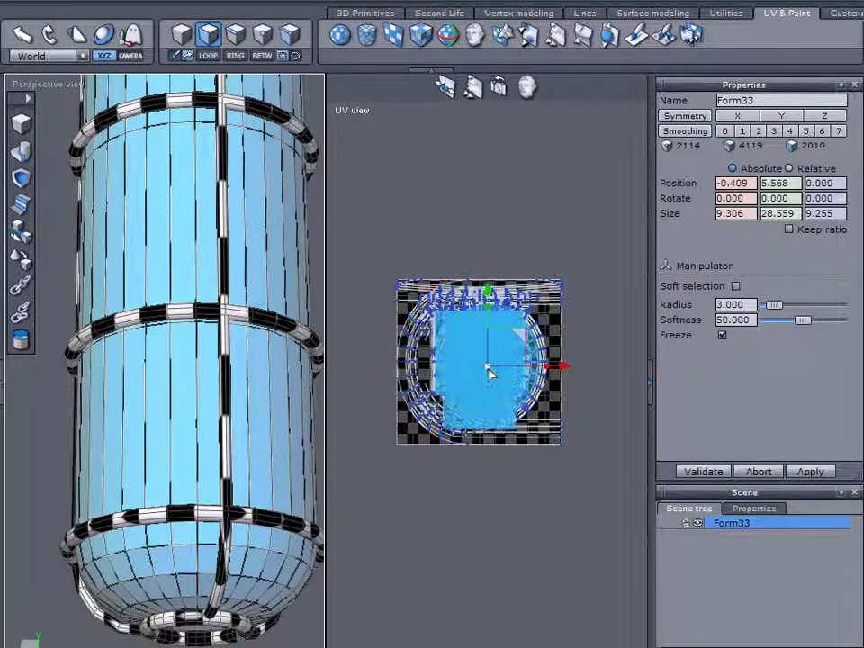
drag(488, 368, 391, 375)
drag(519, 334, 604, 158)
Step: Select the remaining UVs of the cage, cap and block, shrink them and place them at the texture square's left side
drag(380, 270, 604, 469)
drag(480, 366, 356, 380)
scroll(447, 387, up, 2)
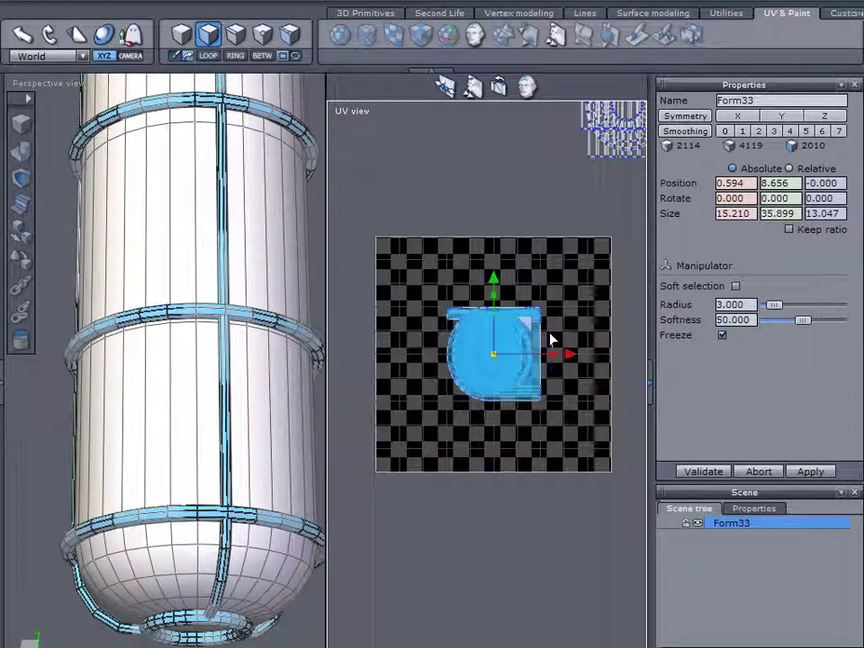
drag(531, 331, 469, 325)
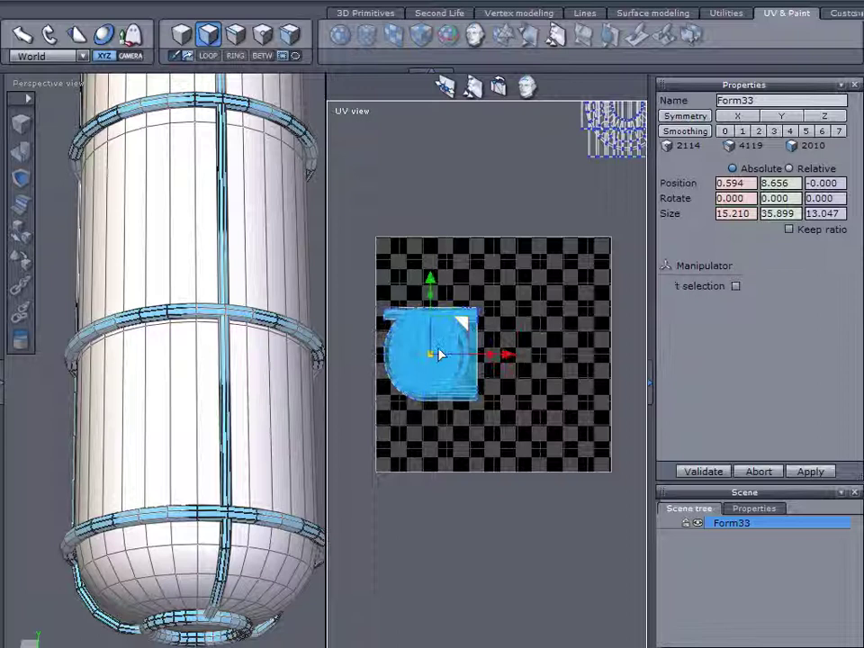
drag(432, 356, 353, 361)
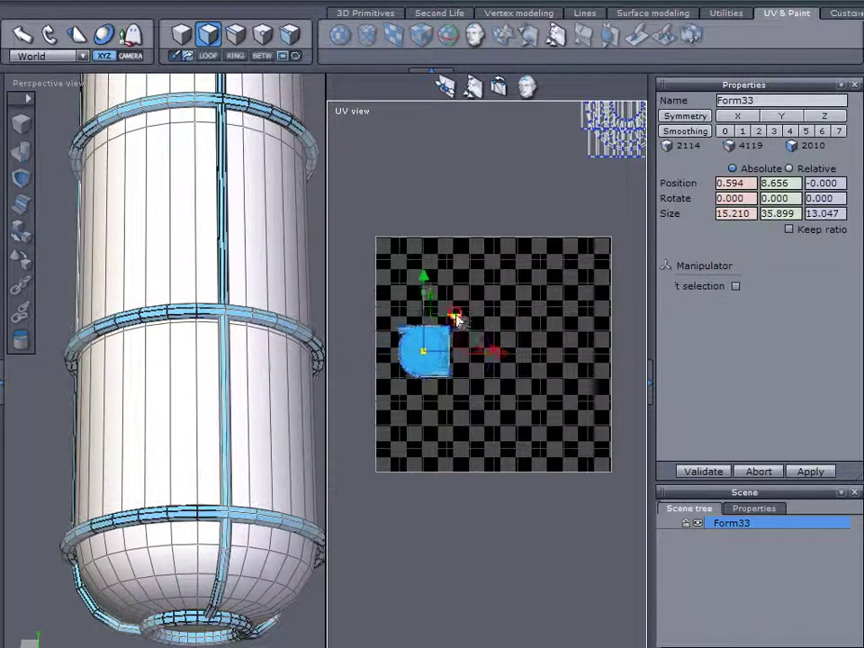
Step: Select the glass UVs, move them into the right half of the texture square and squash them into a small patch
scroll(450, 316, down, 2)
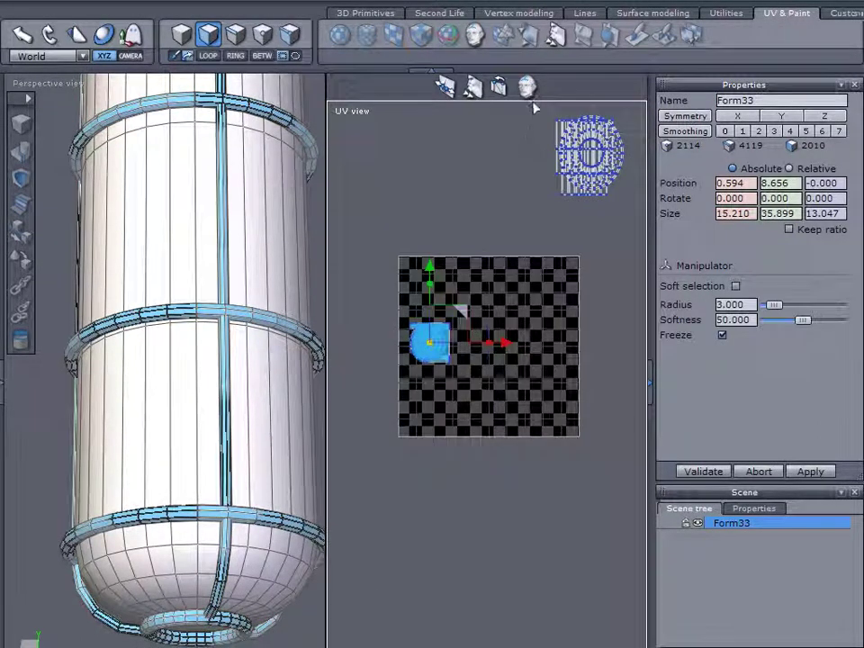
drag(532, 110, 645, 229)
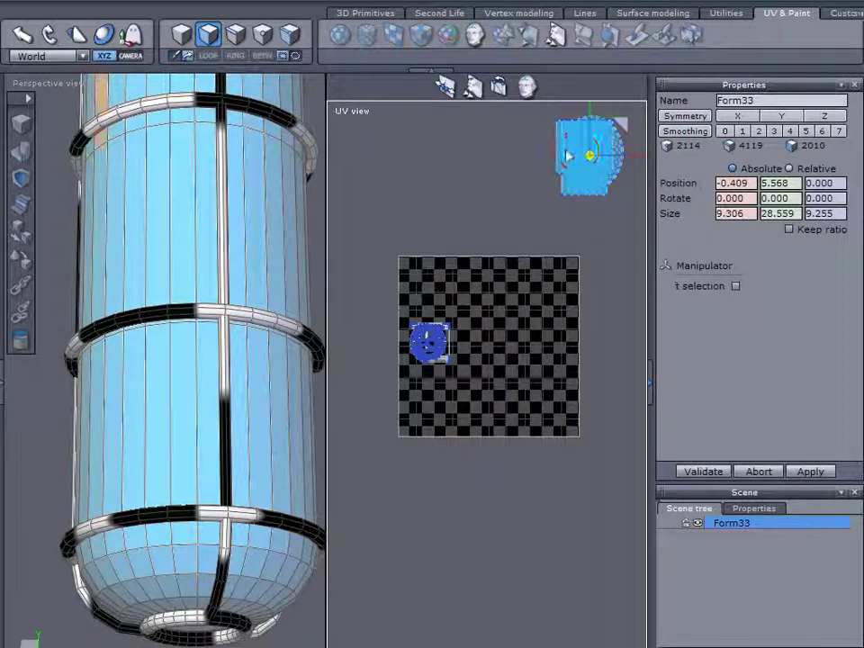
drag(619, 125, 575, 309)
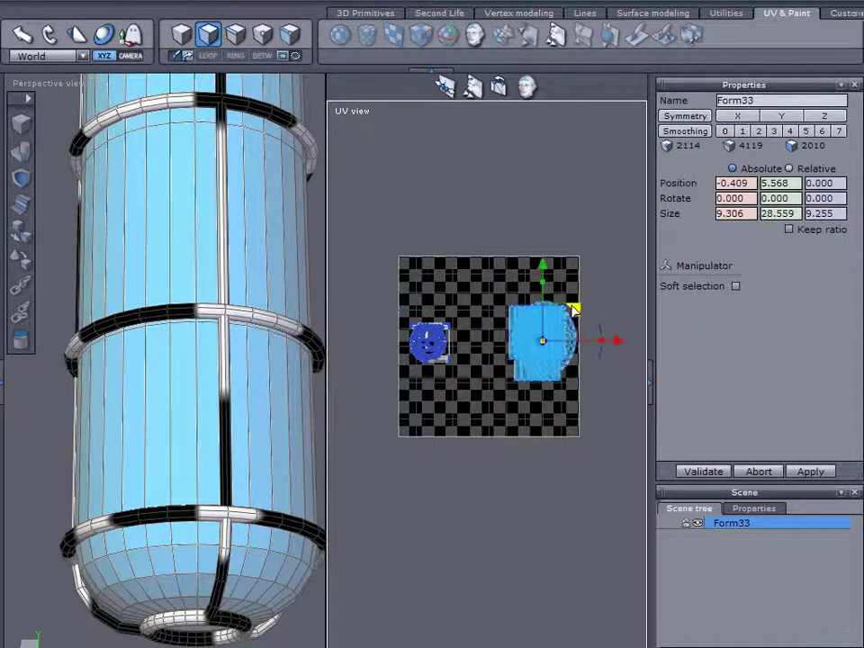
drag(605, 343, 547, 340)
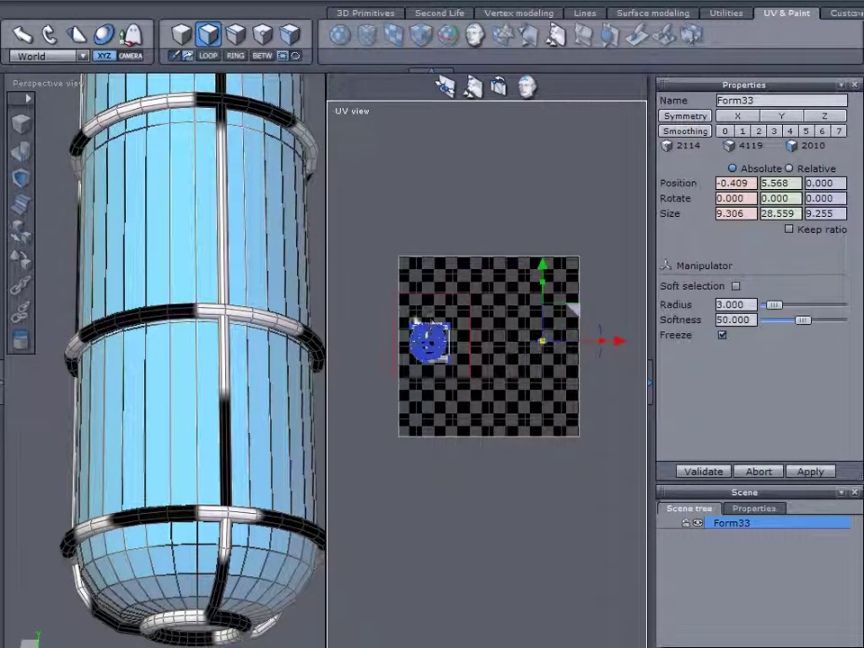
Step: Squash the UVs of the cage, cap and block into a small patch in the left half of the texture square
drag(394, 294, 471, 389)
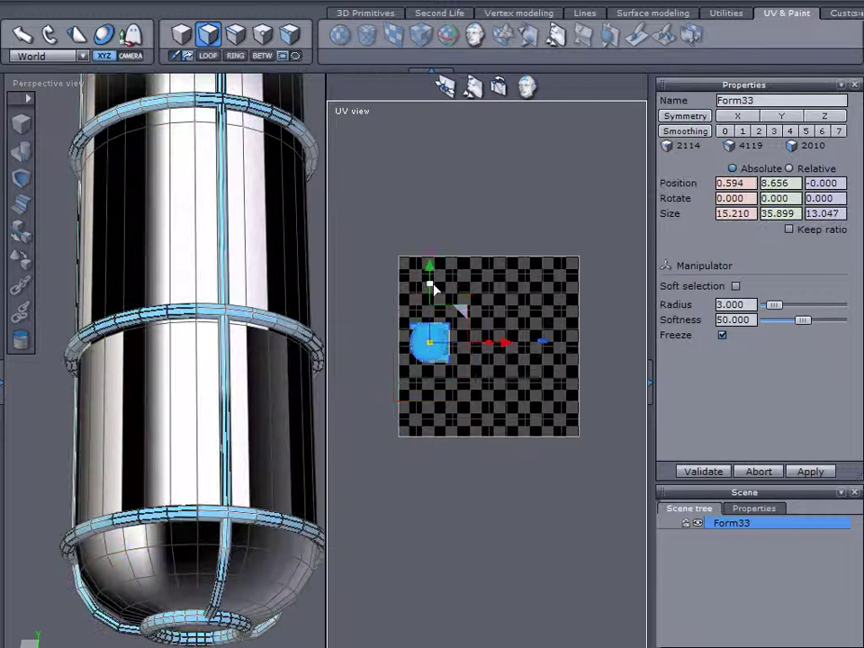
drag(435, 288, 427, 344)
drag(489, 344, 455, 341)
click(461, 221)
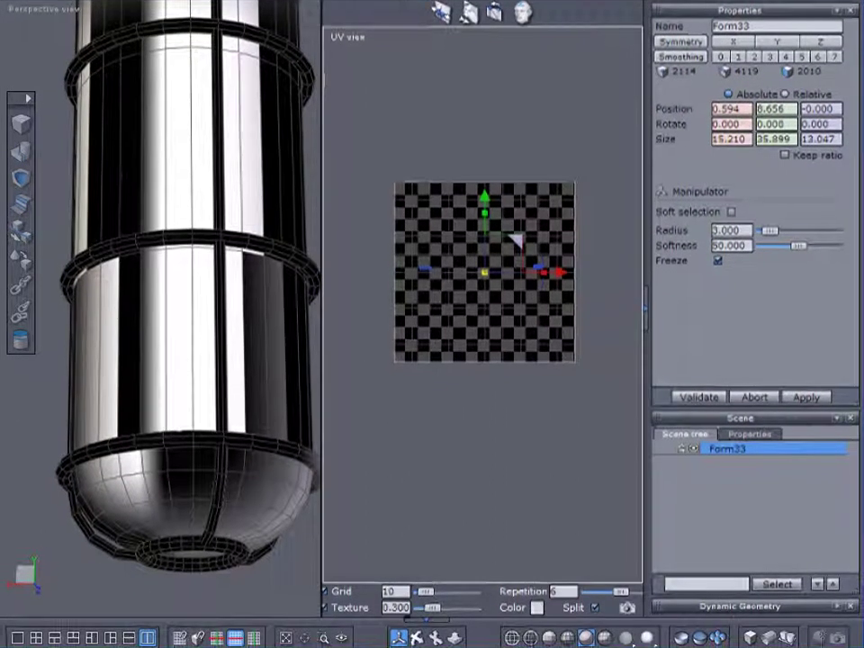
Step: Save the UV layout as an image named "test uV map" on the Desktop
click(625, 608)
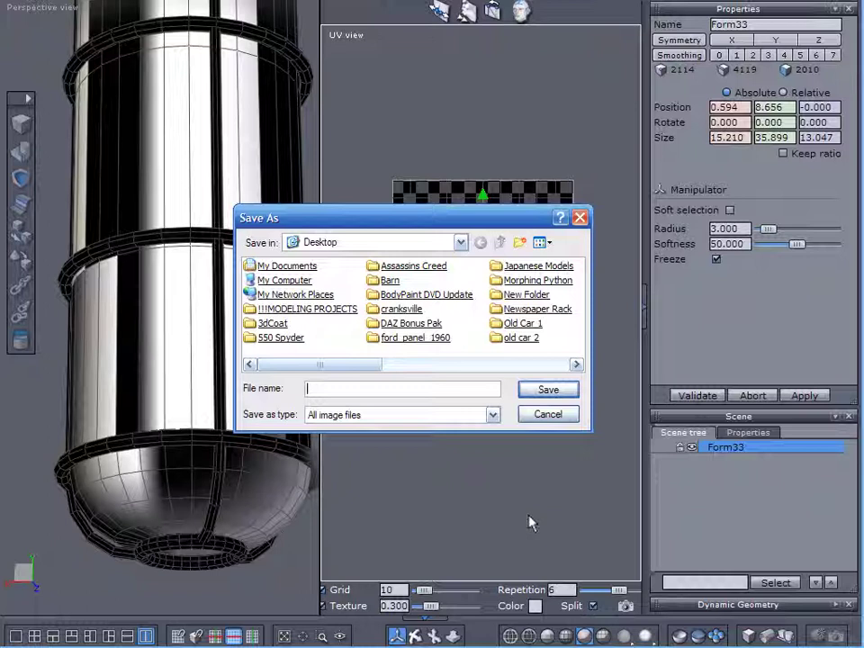
text(test uV map)
key(Return)
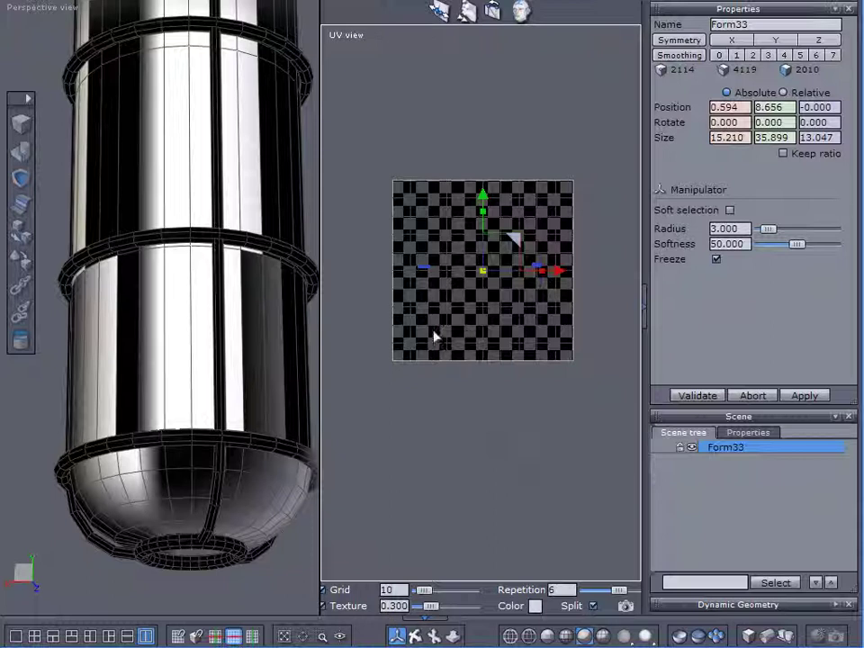
Step: Export the lamp model to the Desktop as a WaveFront OBJ named "test", keeping the export options as offered
click(21, 0)
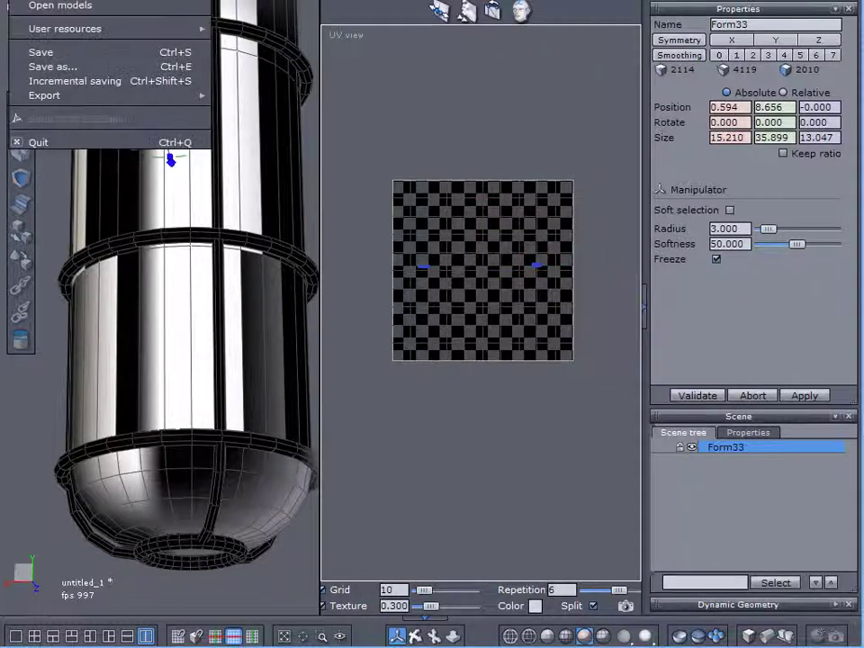
key(Right)
key(Escape)
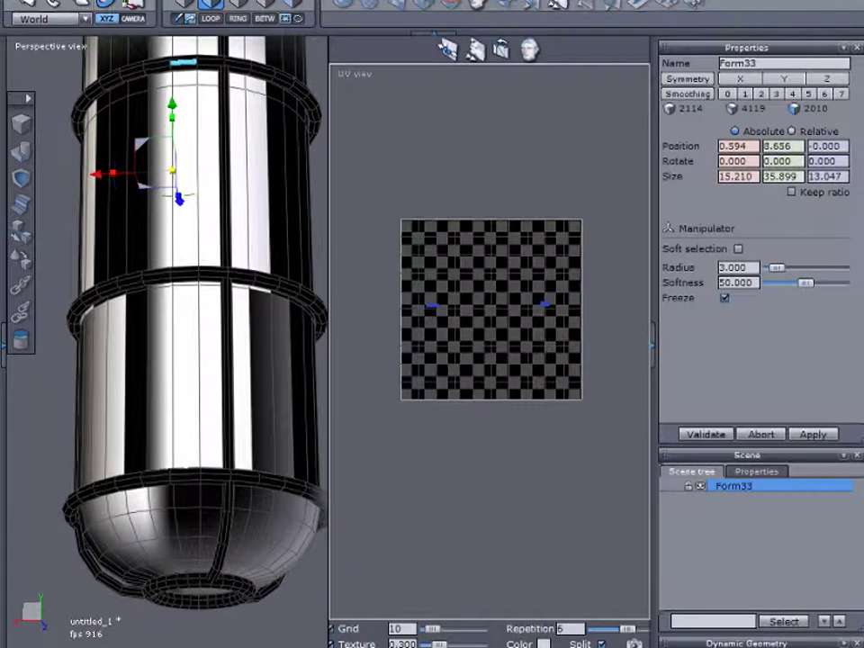
click(29, 0)
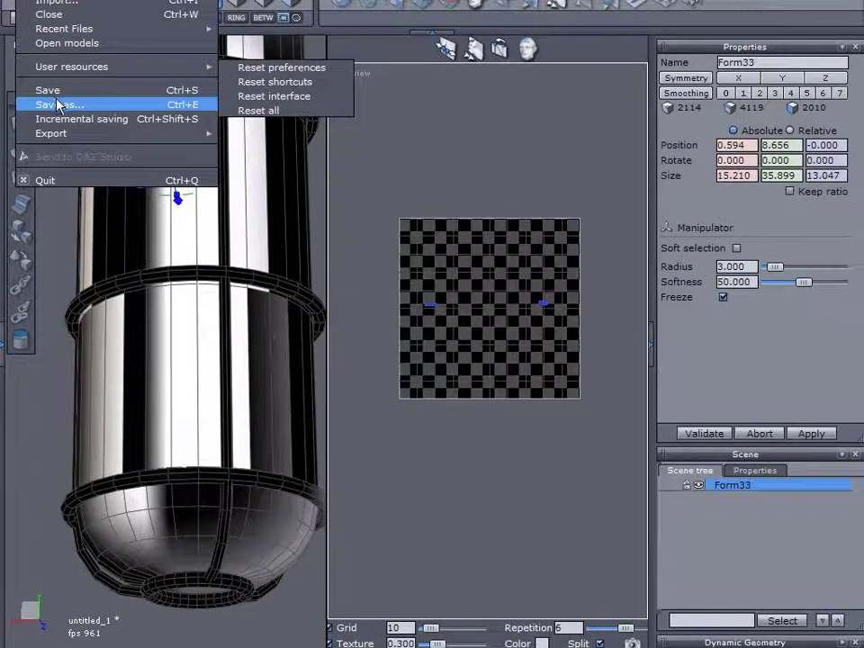
mouse_move(64, 136)
click(286, 164)
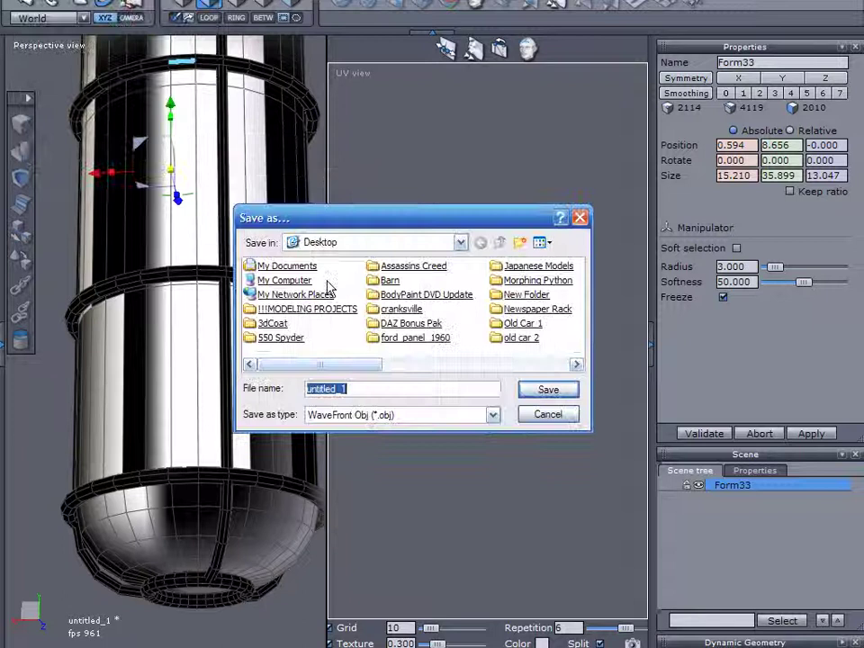
text(test)
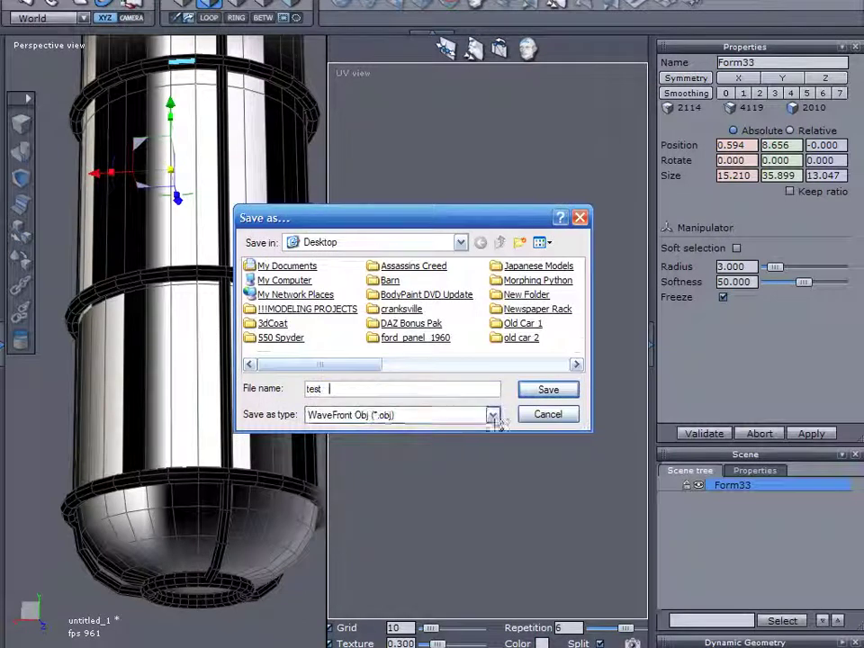
click(543, 388)
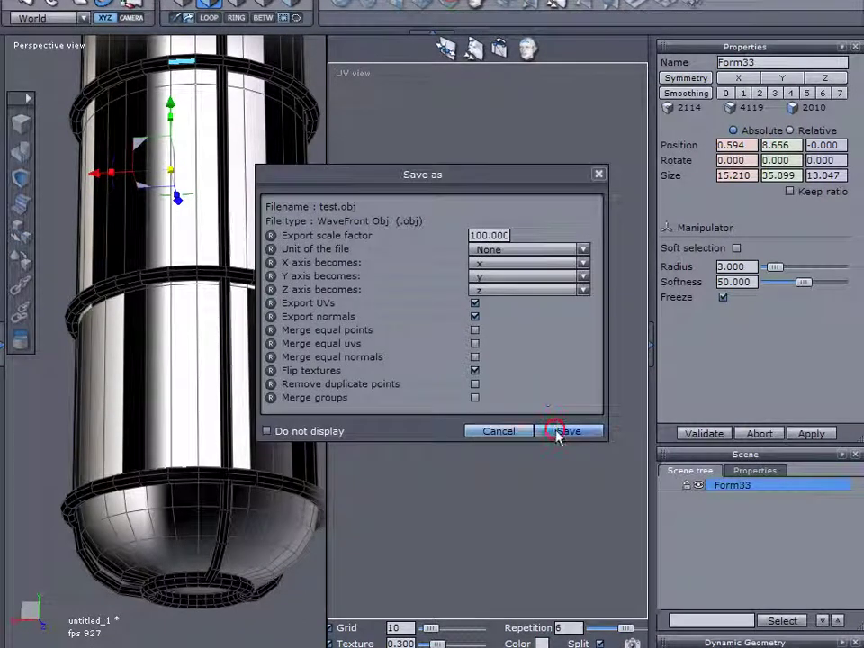
click(557, 431)
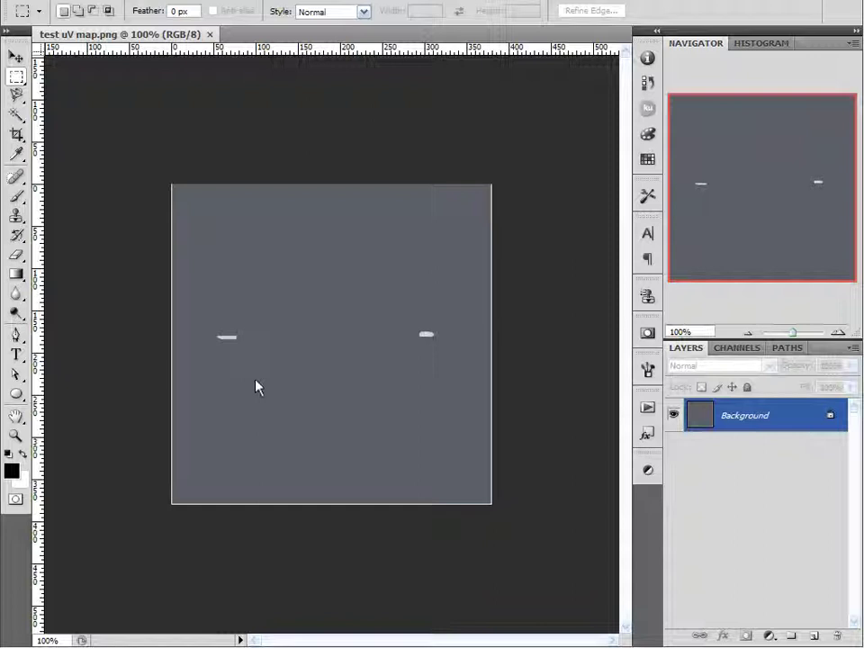
Step: Select the part of the UV map image containing the metal UV patch, just past the middle, and fill it with black
alt+scroll(262, 386, up, 4)
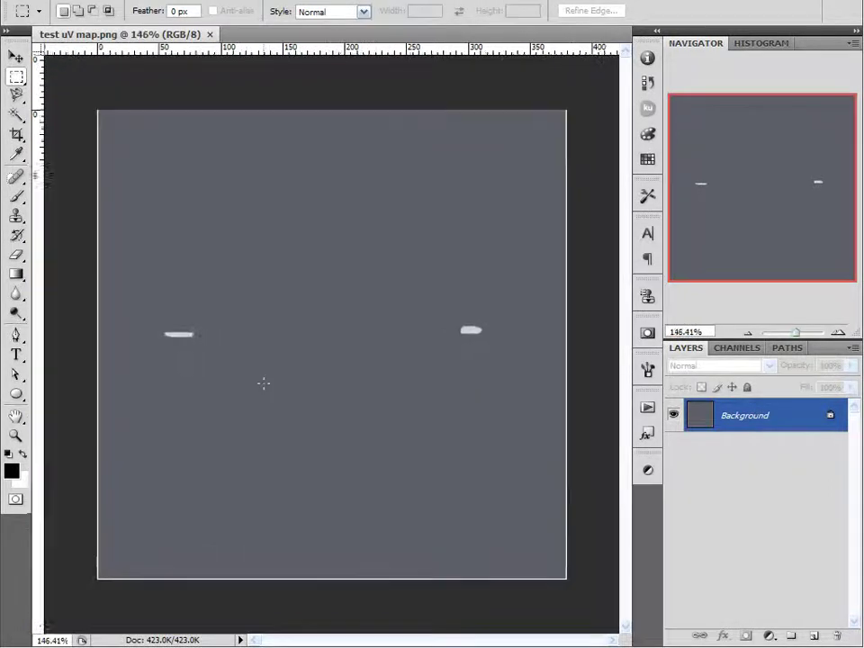
click(17, 78)
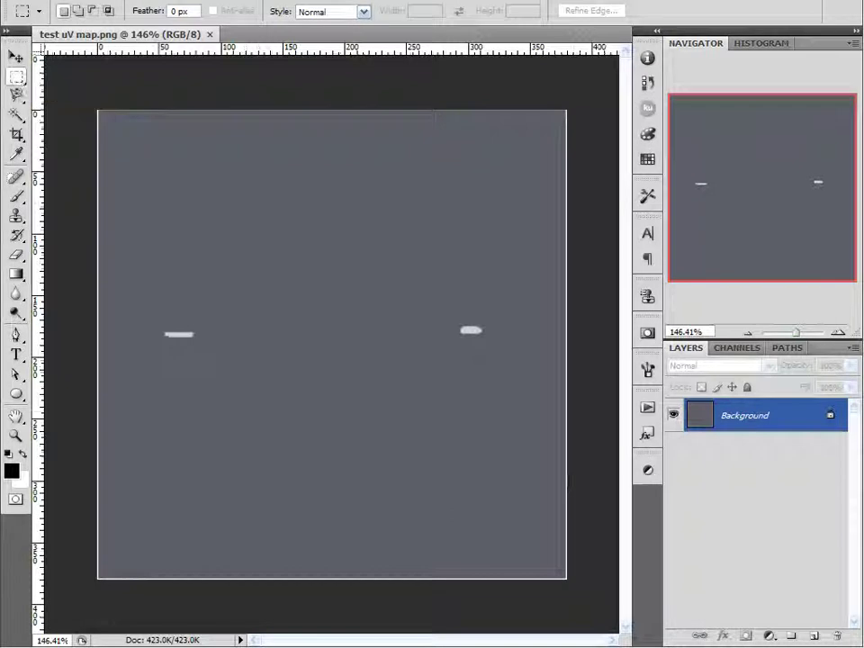
drag(74, 98, 339, 623)
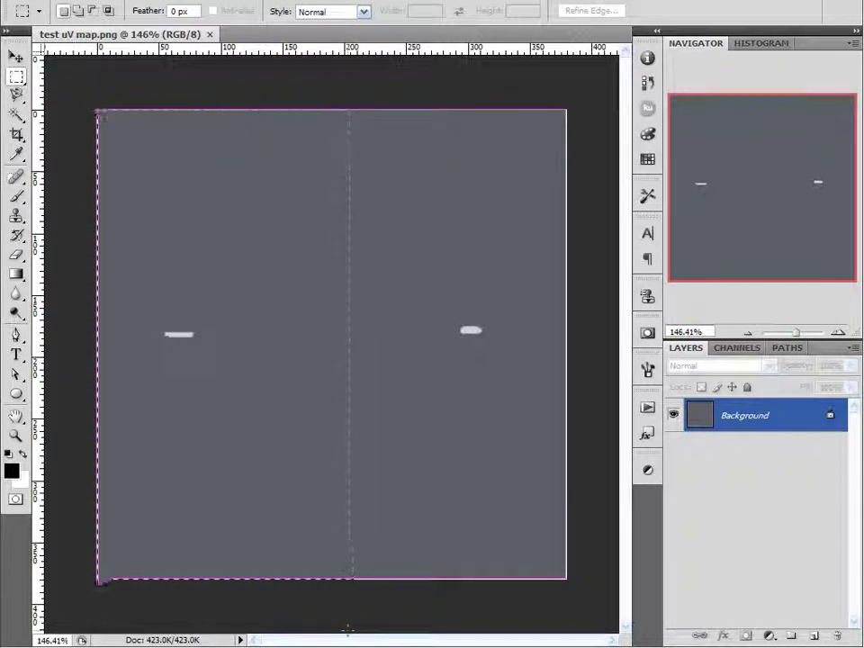
drag(346, 630, 345, 625)
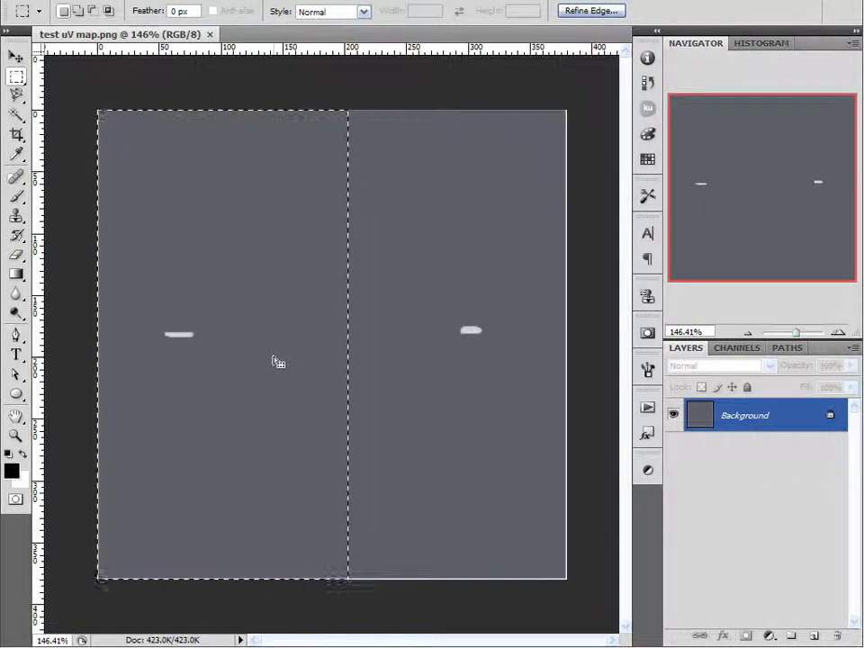
key(alt+BackSpace)
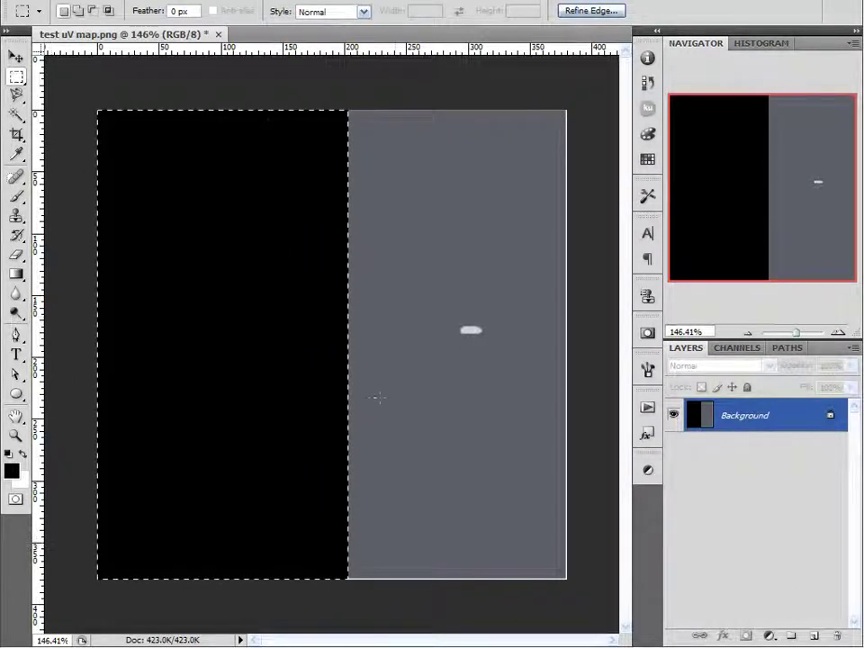
Step: Invert the selection, fill the remaining glass area of the UV map with white, and deselect
click(190, 0)
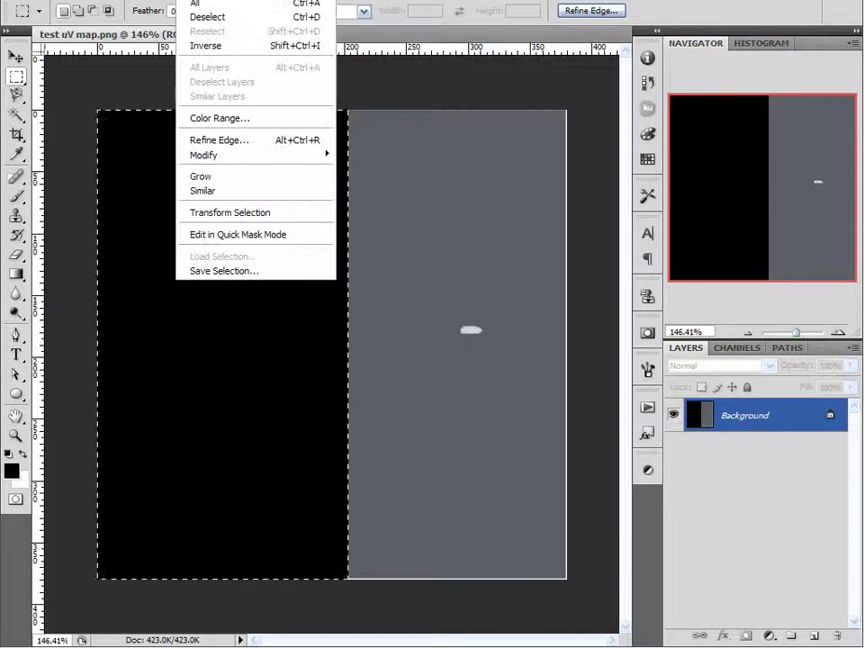
click(214, 45)
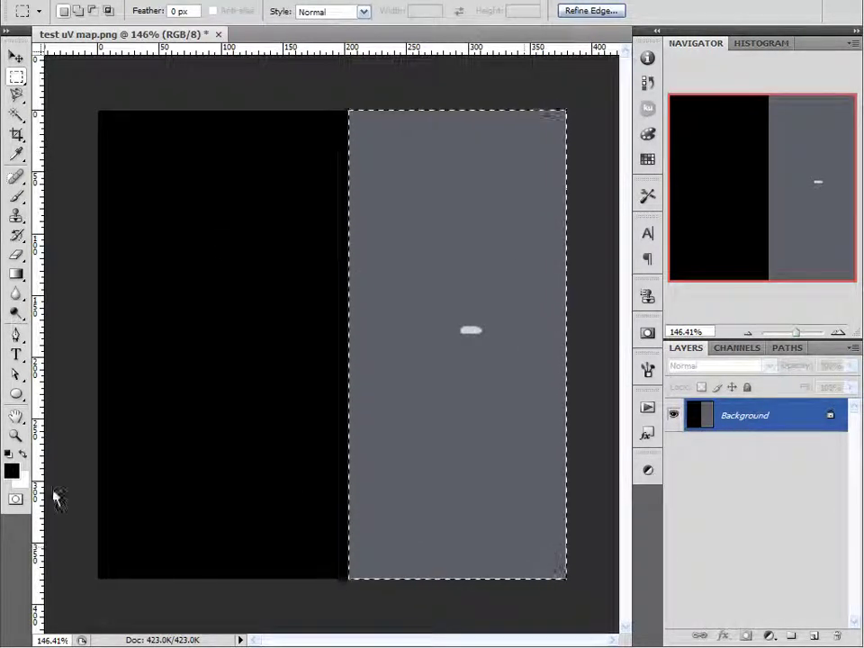
click(23, 456)
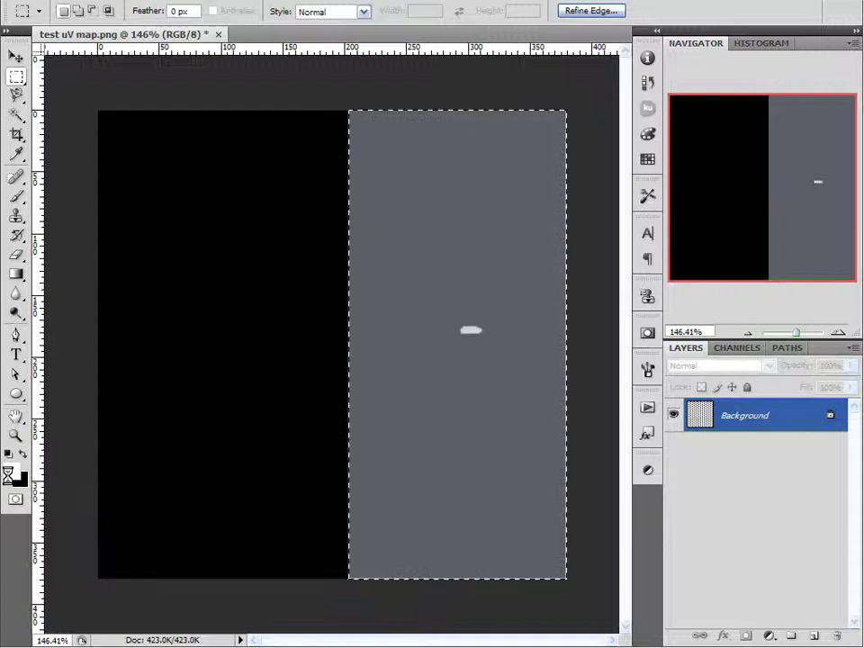
key(alt+BackSpace)
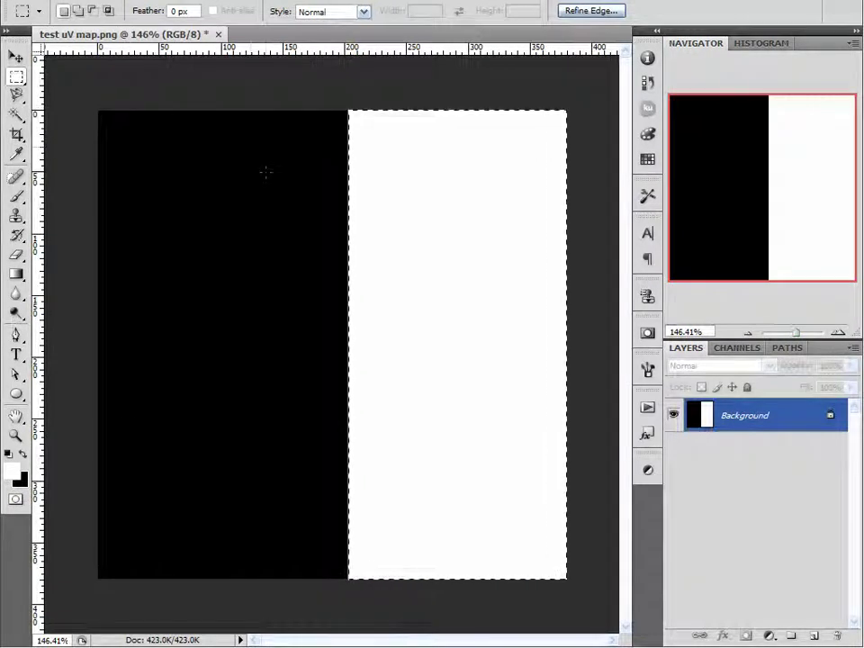
click(262, 132)
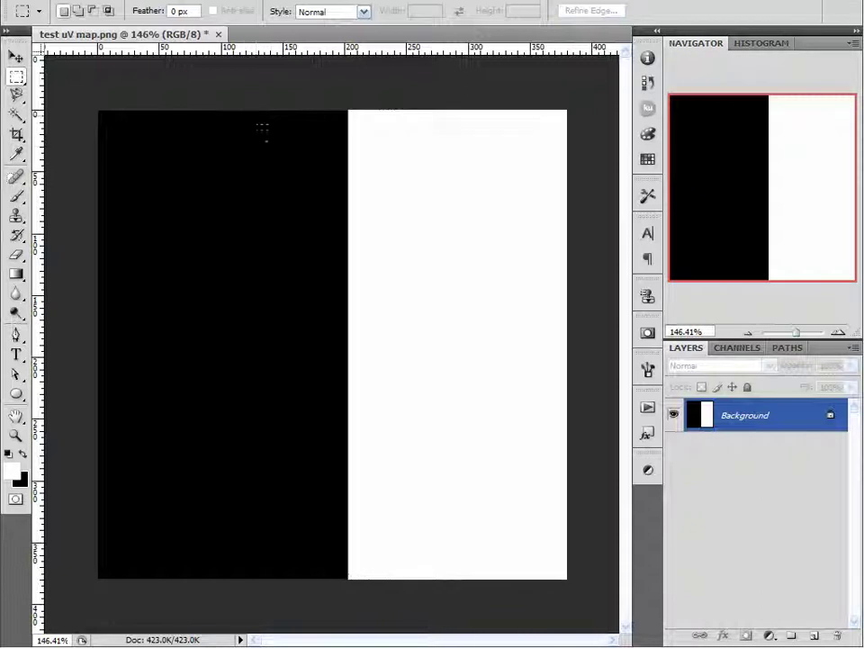
Step: Resize the UV map image to 10 by 10 pixels and save it under its existing name
click(16, 56)
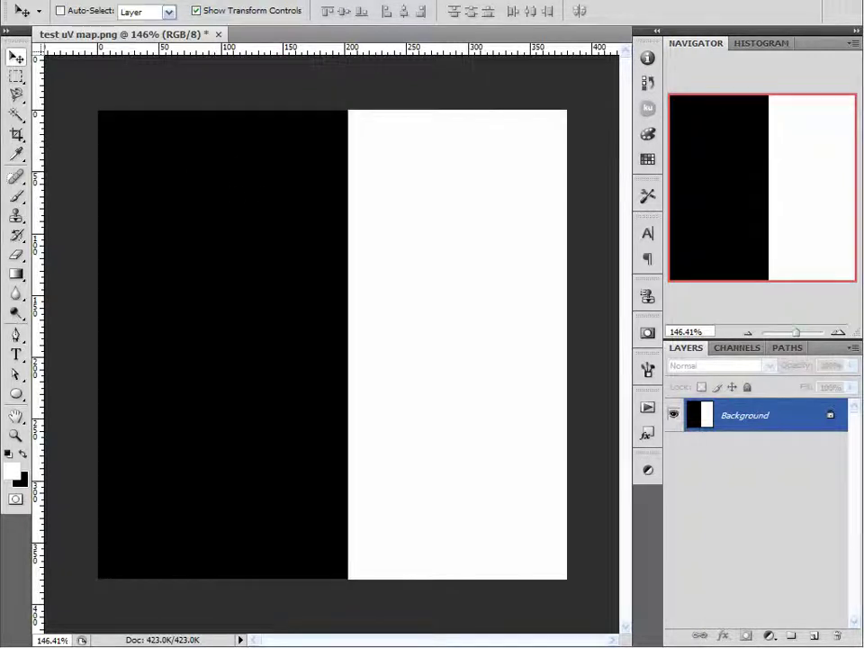
click(86, 1)
click(135, 96)
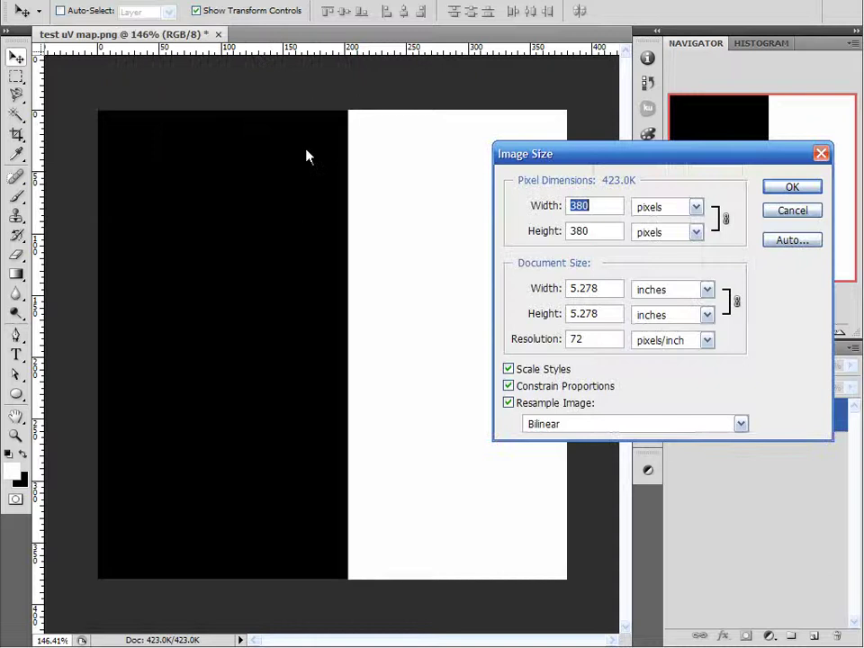
drag(597, 155, 273, 155)
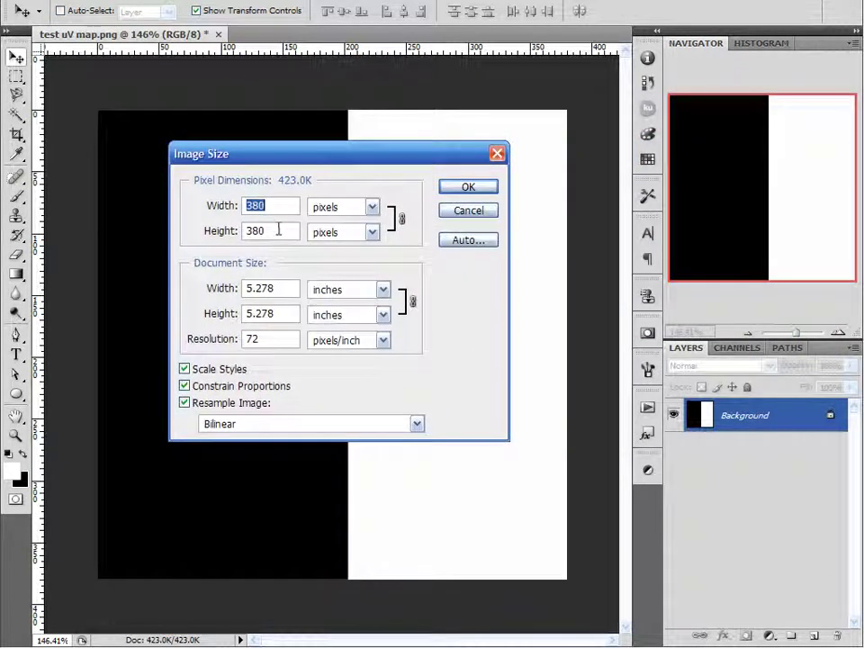
text(10)
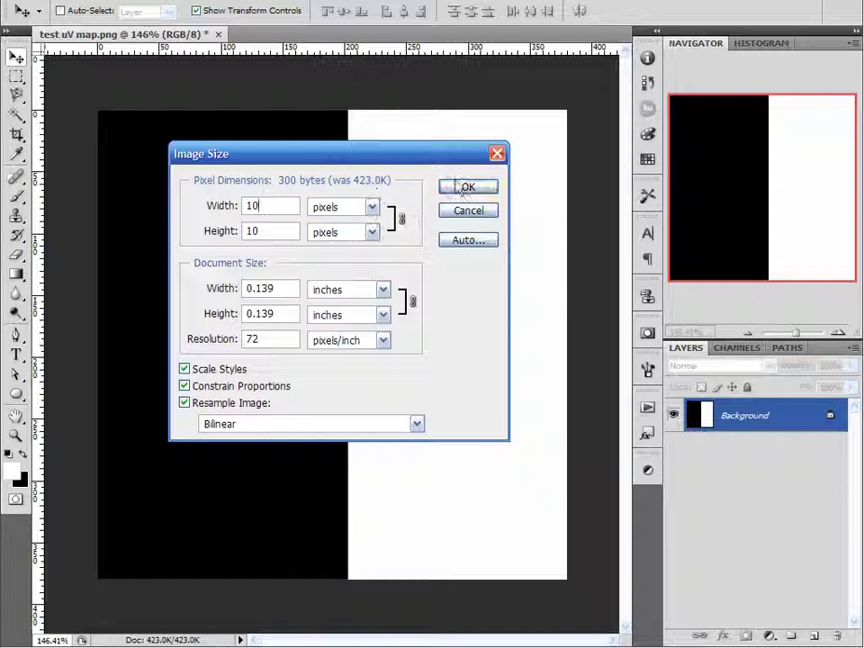
click(465, 188)
alt+scroll(315, 387, up, 3)
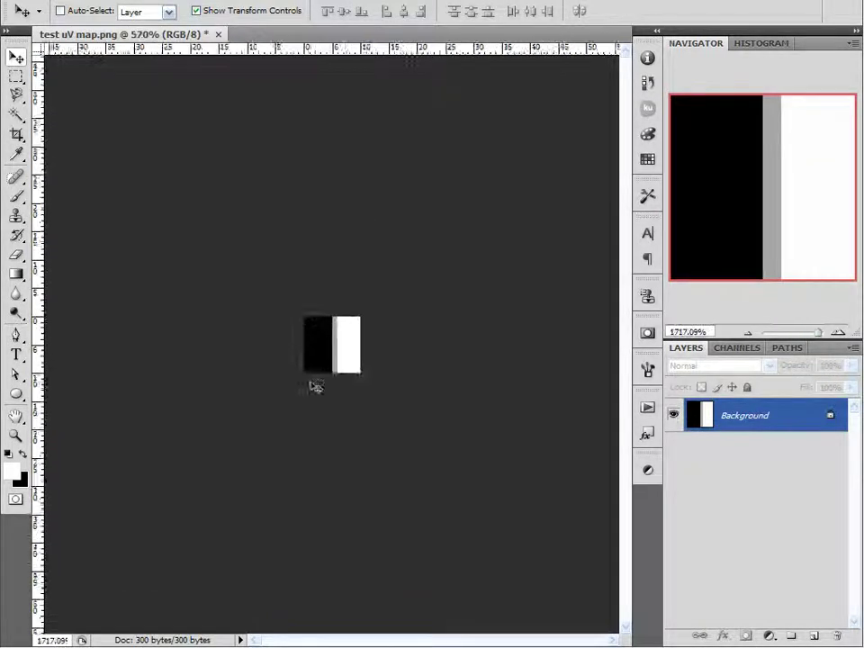
alt+scroll(315, 387, up, 5)
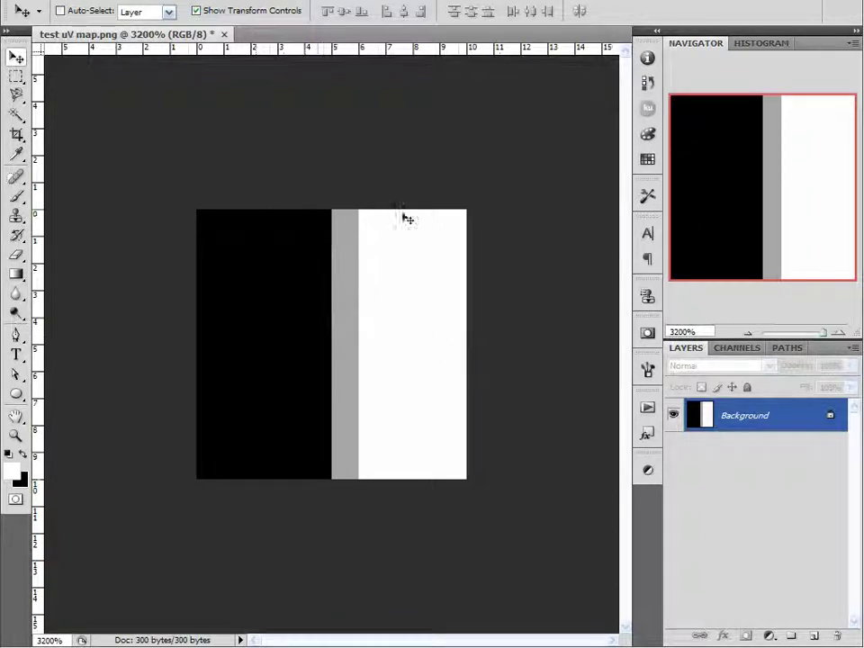
click(45, 1)
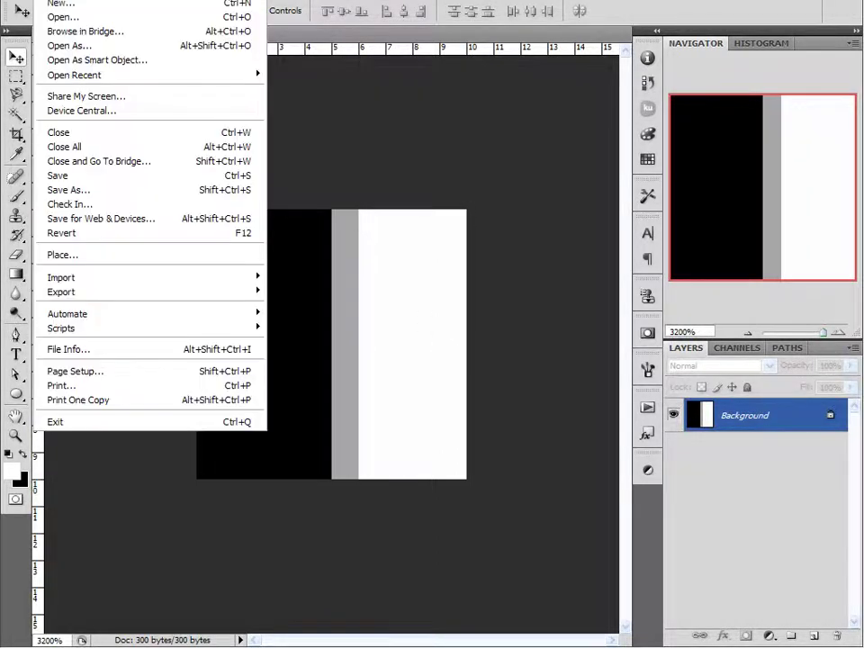
click(58, 175)
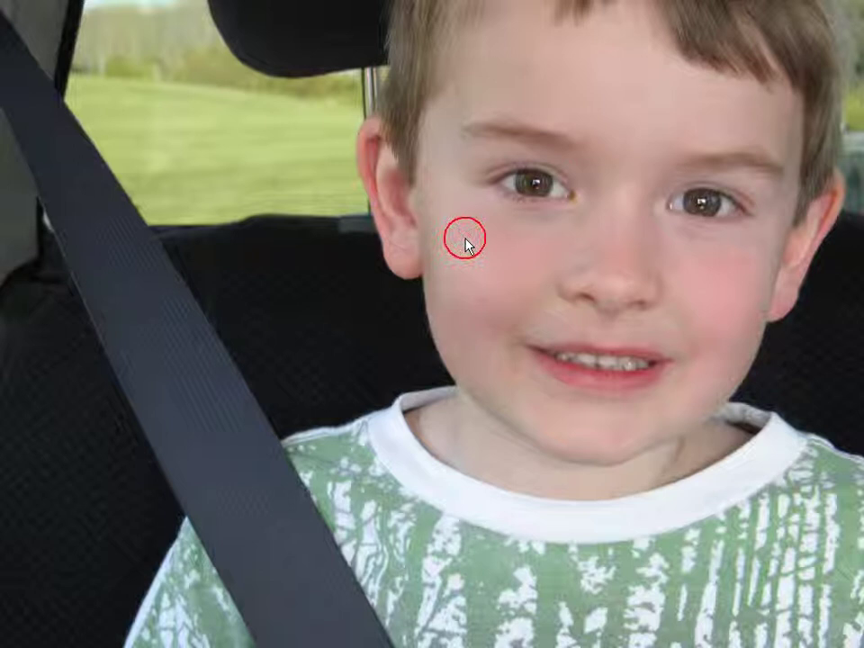
Step: Reposition the "test uV map" image file on the desktop
drag(274, 360, 338, 336)
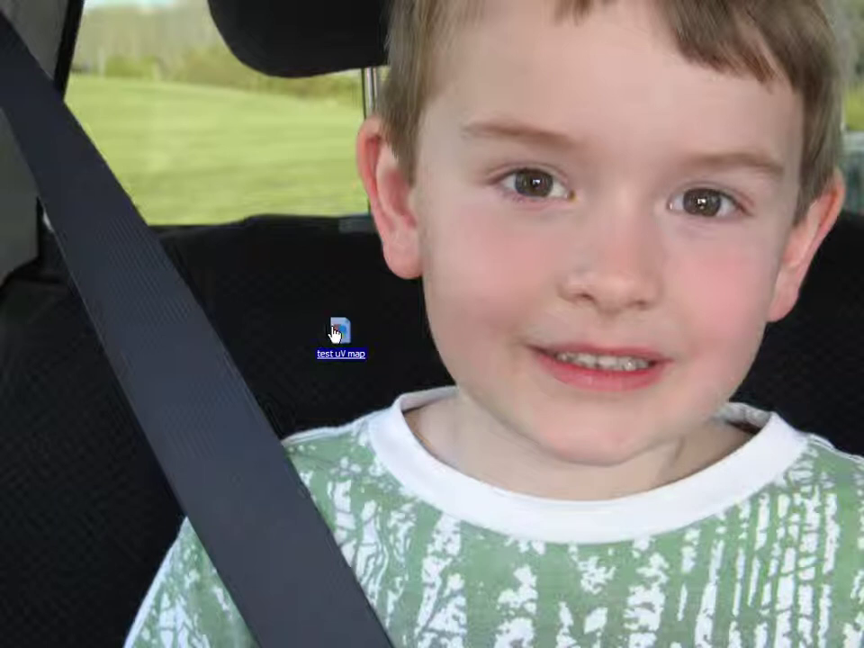
click(171, 309)
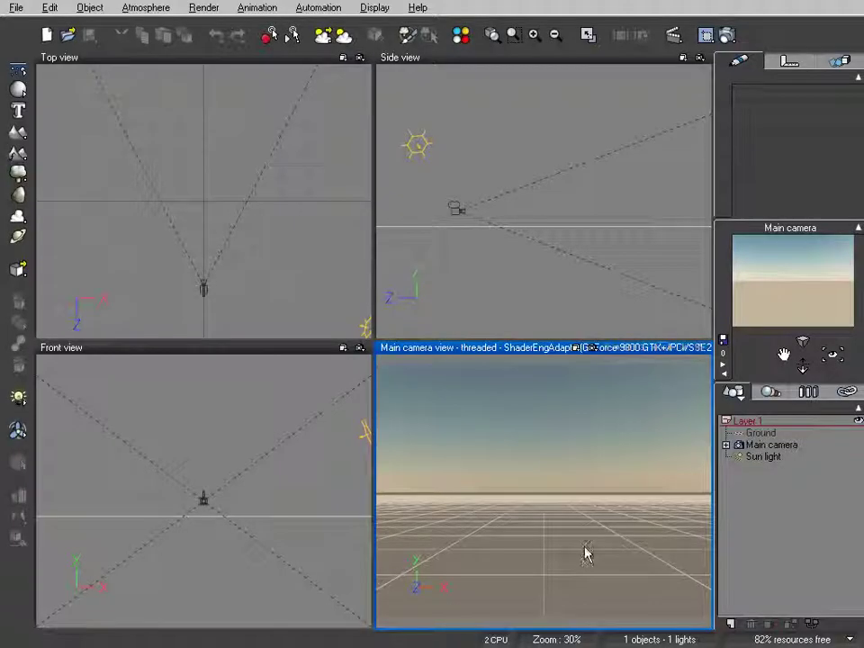
Step: Add a second layer to the scene and import the "test" object from the Desktop into it
click(731, 624)
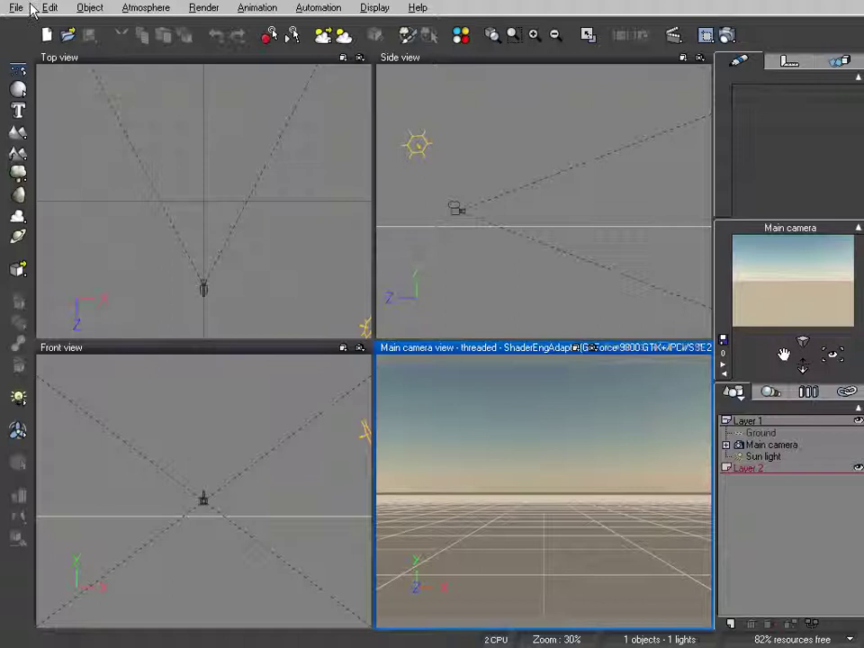
click(17, 9)
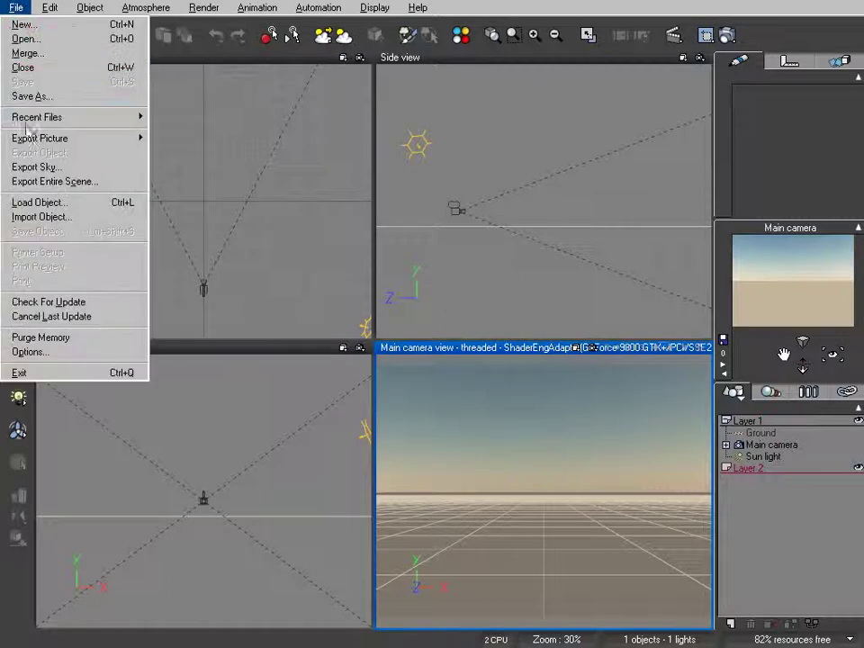
click(42, 217)
click(358, 127)
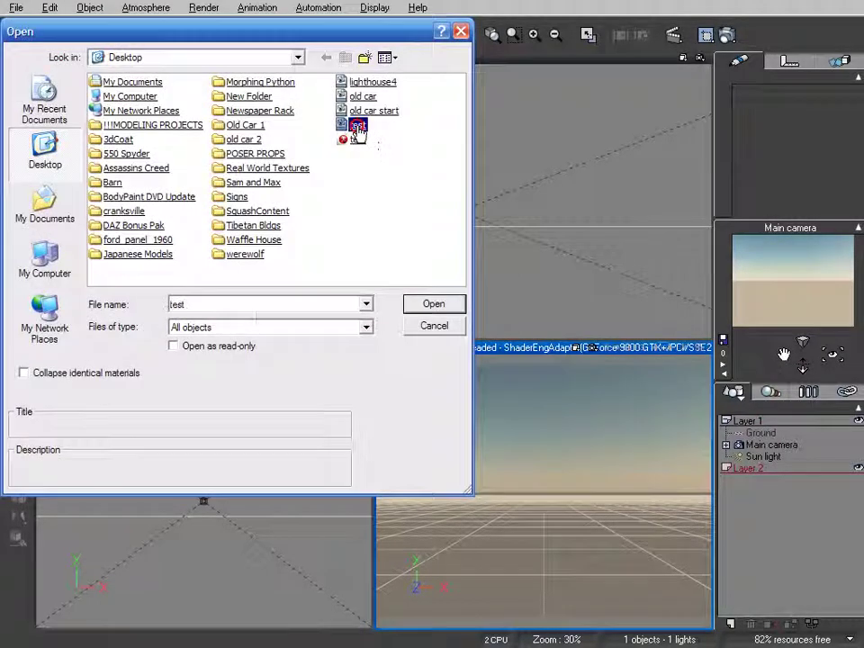
double_click(358, 127)
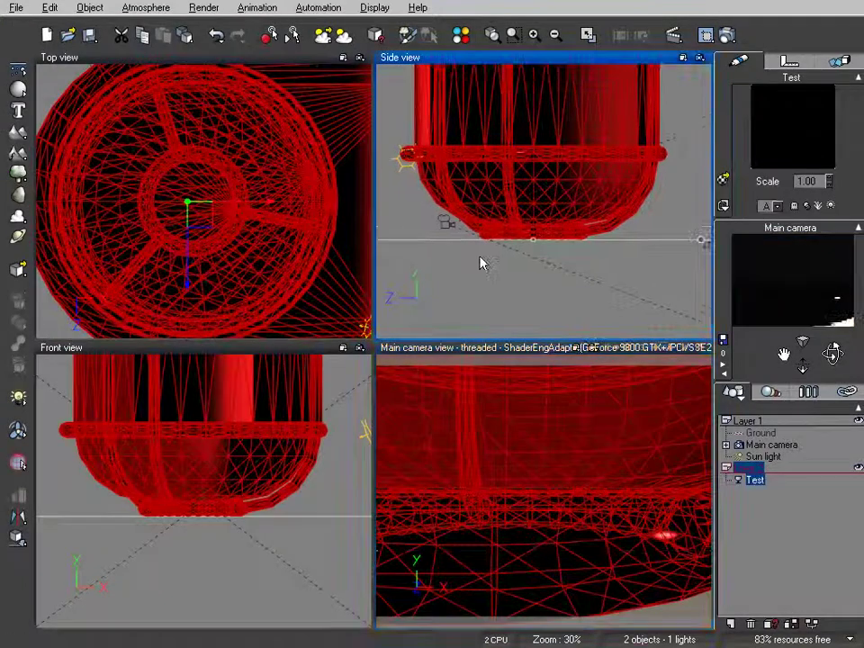
Step: Move the imported lamp away from the camera until the whole lamp fits in the main camera view
scroll(481, 263, down, 6)
right_drag(576, 198, 572, 283)
drag(482, 83, 569, 216)
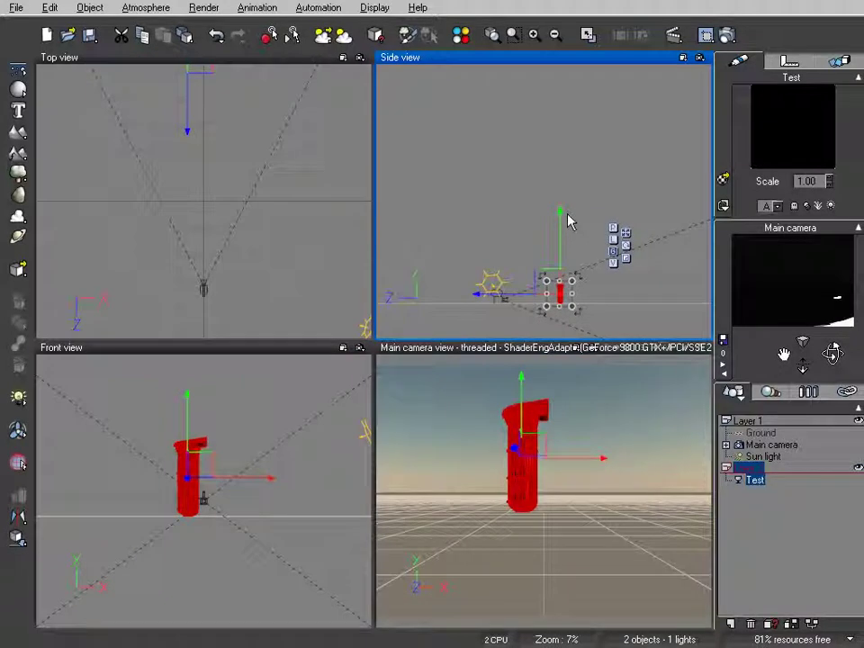
right_drag(590, 324, 607, 166)
scroll(615, 283, up, 4)
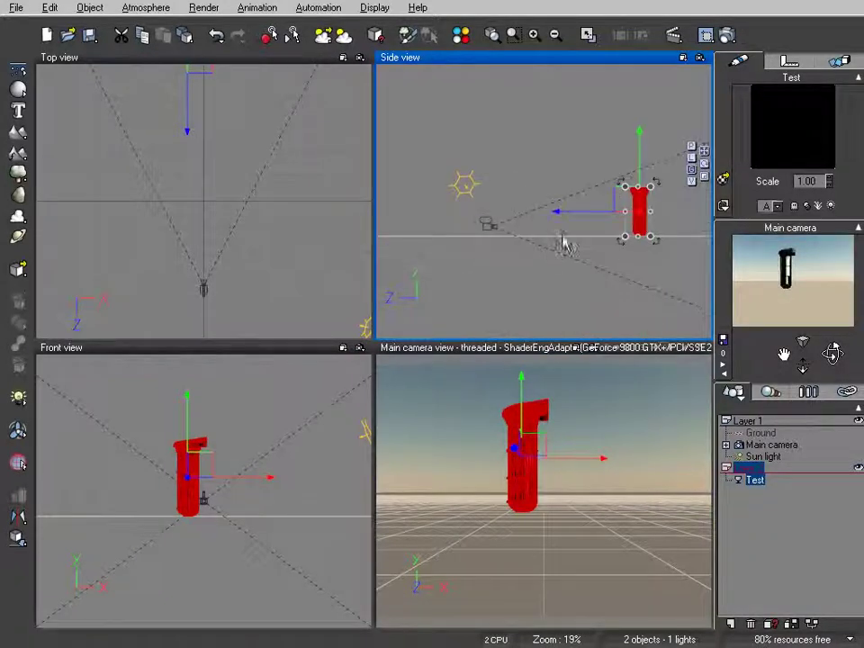
Step: Move the main camera closer to the lamp and raise it to a height of about 13.8 ft
click(508, 241)
click(492, 224)
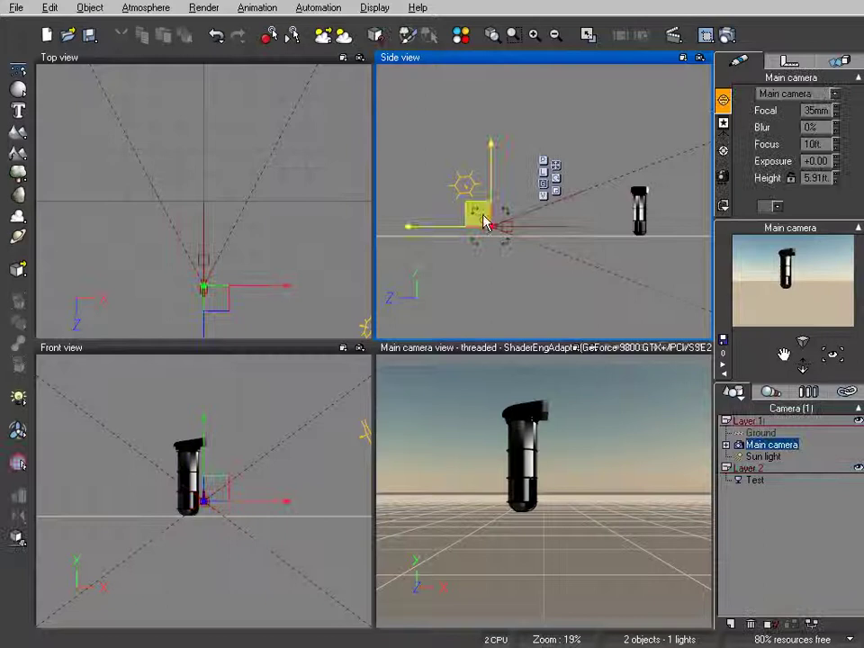
drag(480, 214, 551, 211)
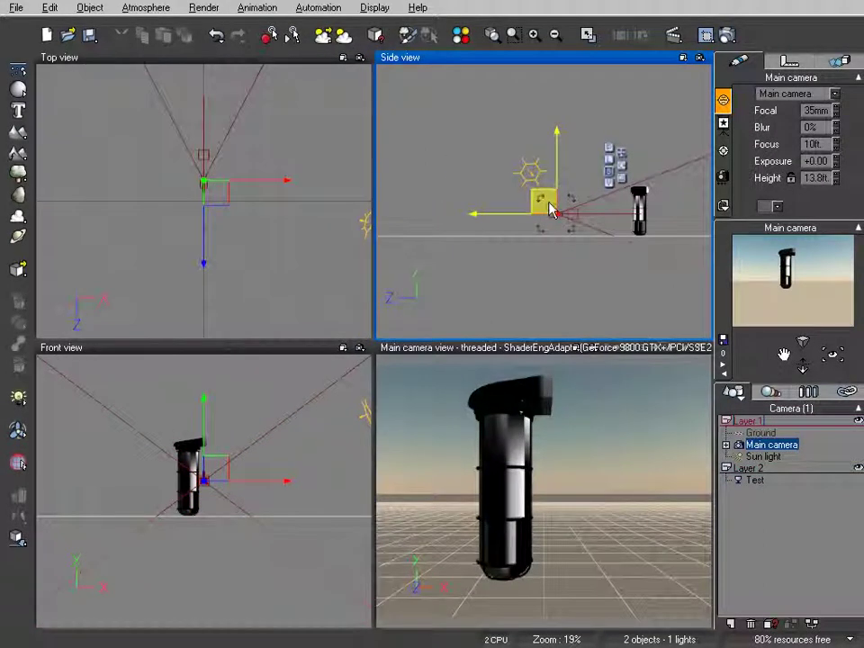
Step: Rotate the lamp slightly about its vertical axis and move it a little closer to the main camera
right_drag(315, 230, 304, 382)
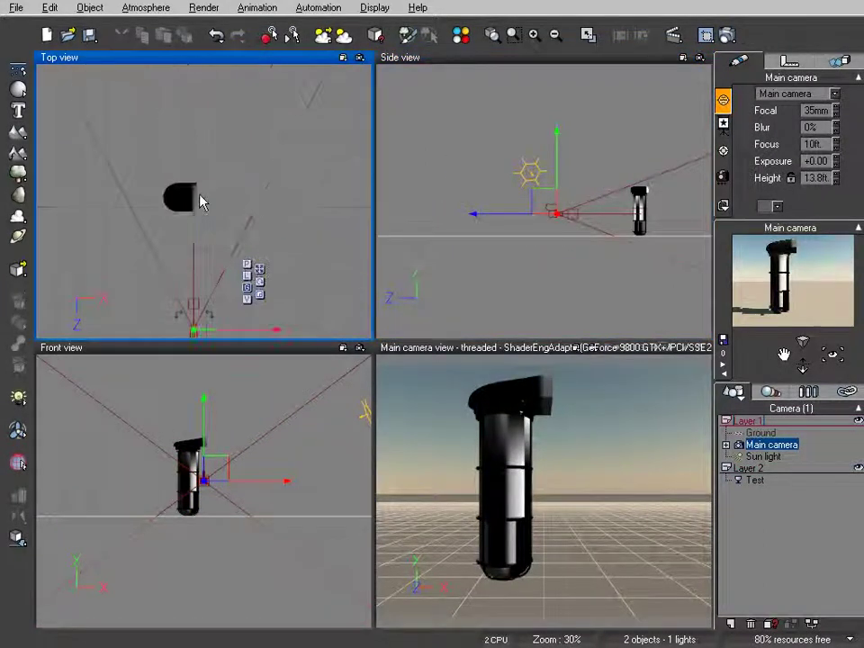
click(197, 196)
drag(205, 221, 197, 146)
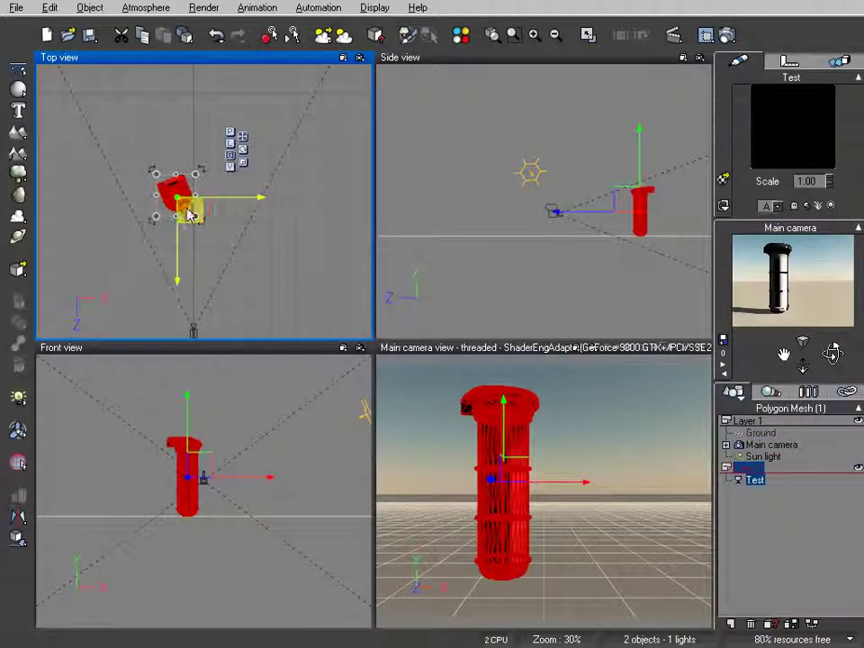
drag(187, 212, 200, 231)
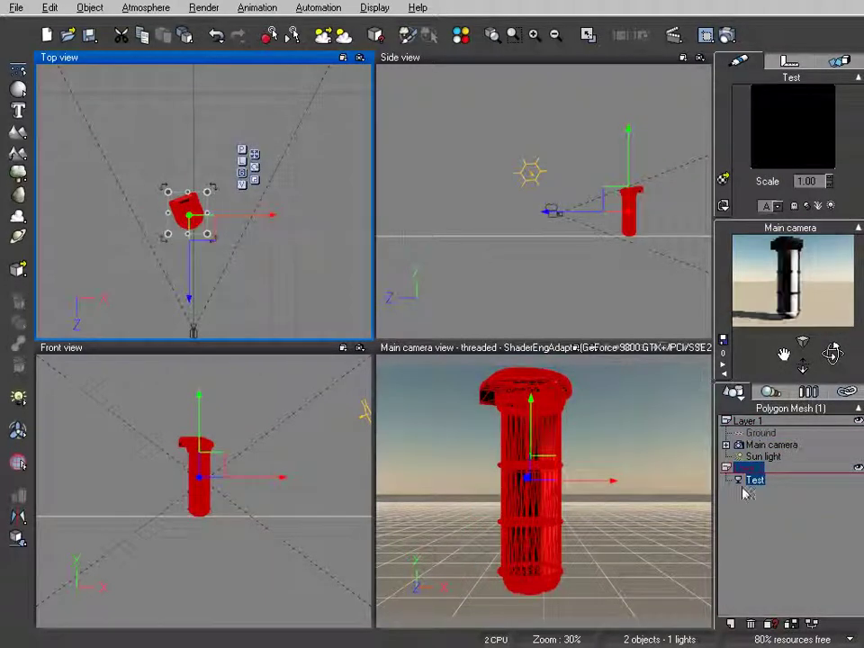
Step: Set the sun light's shadow density to 54% and move the light behind the main camera, almost in line with the lamp
click(752, 458)
click(725, 177)
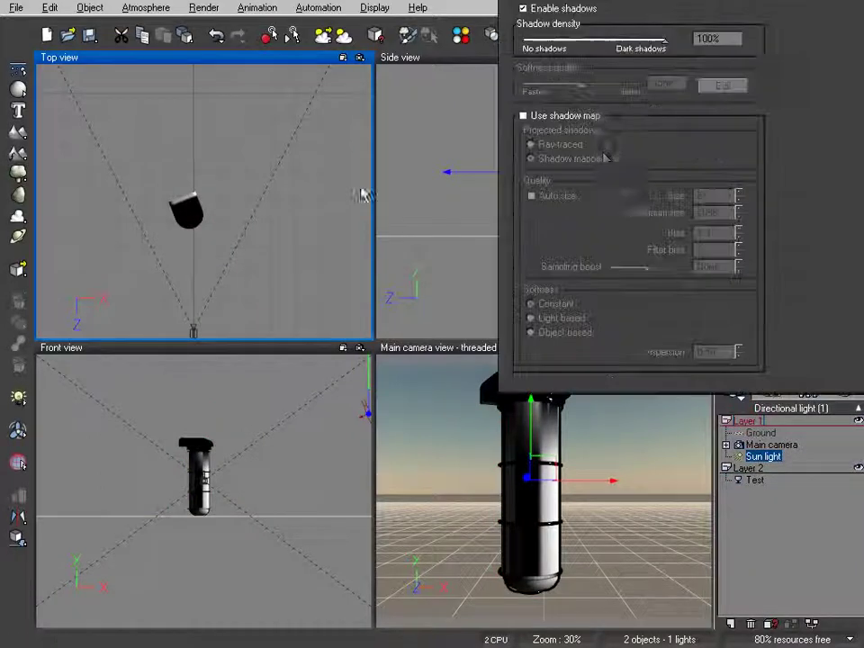
drag(663, 40, 594, 47)
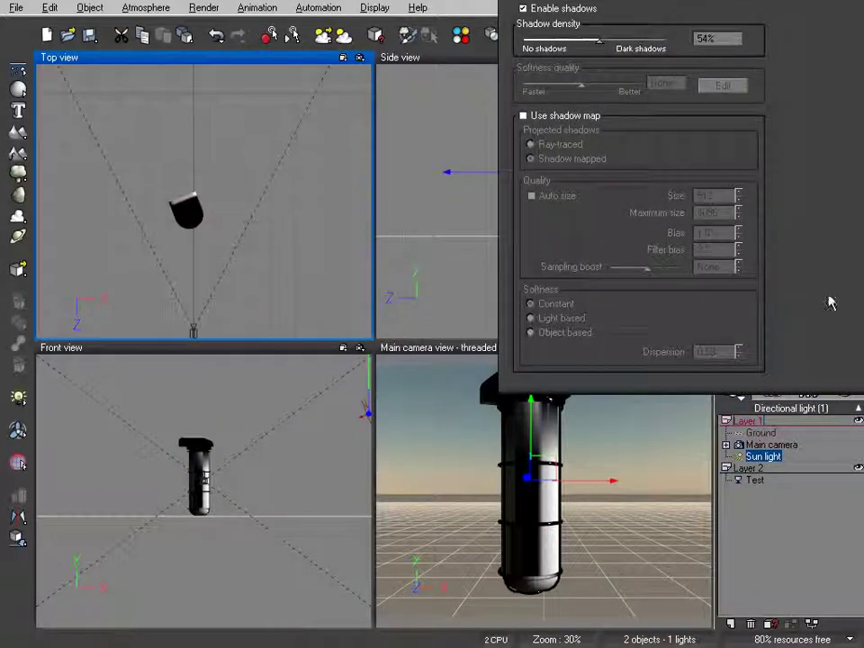
scroll(353, 264, down, 4)
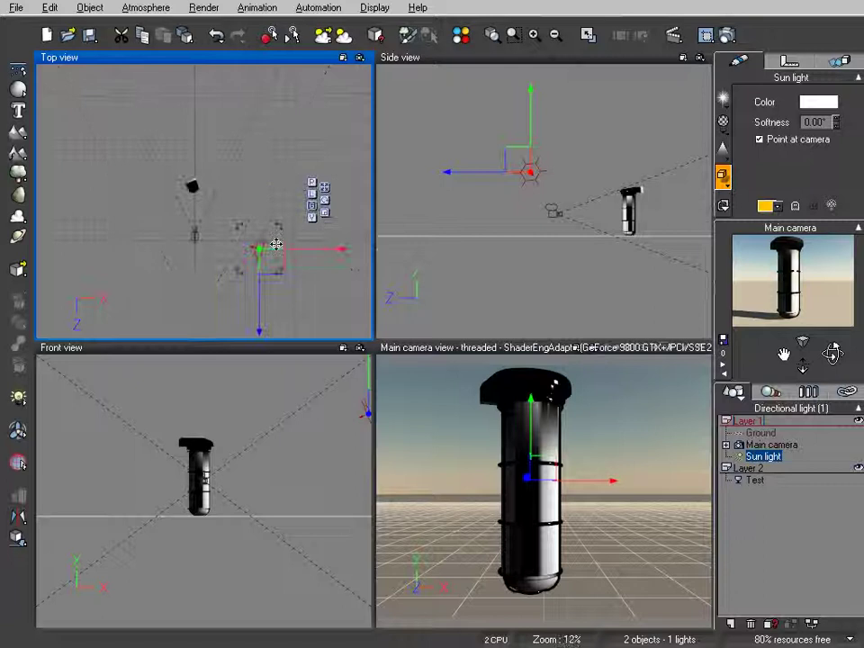
drag(279, 268, 220, 310)
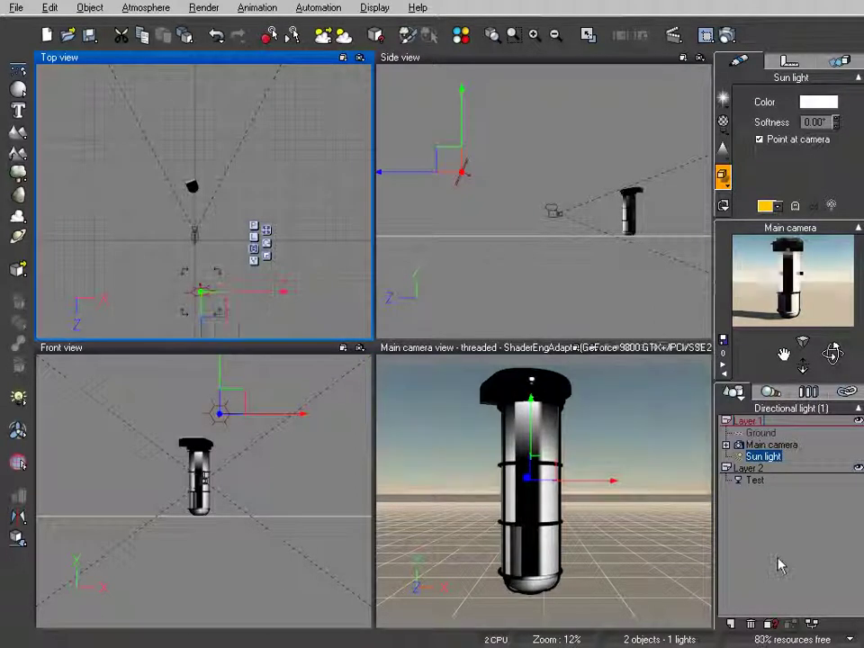
Step: Open the lamp's material for editing and change its type to Mixed material
click(757, 480)
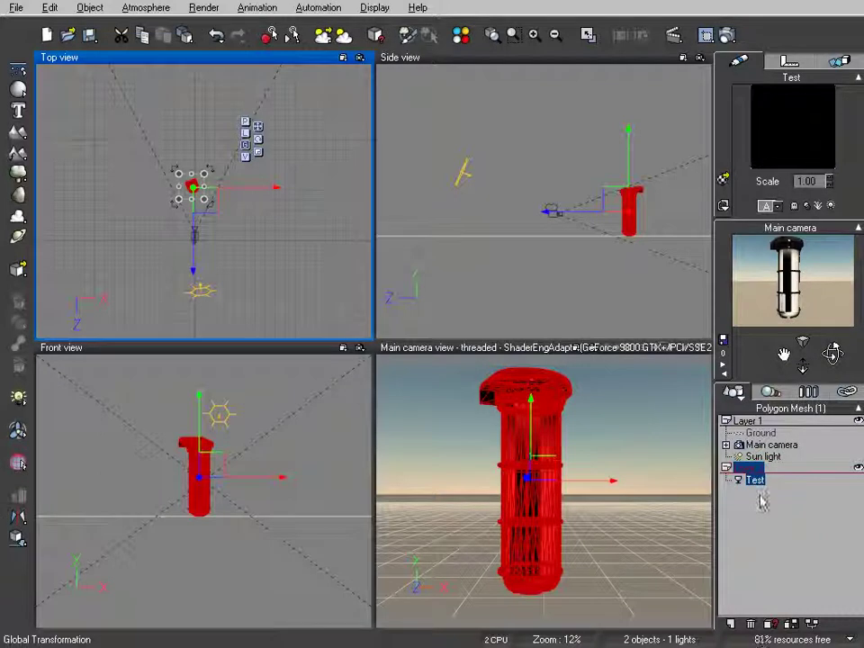
click(756, 132)
drag(658, 1, 420, 88)
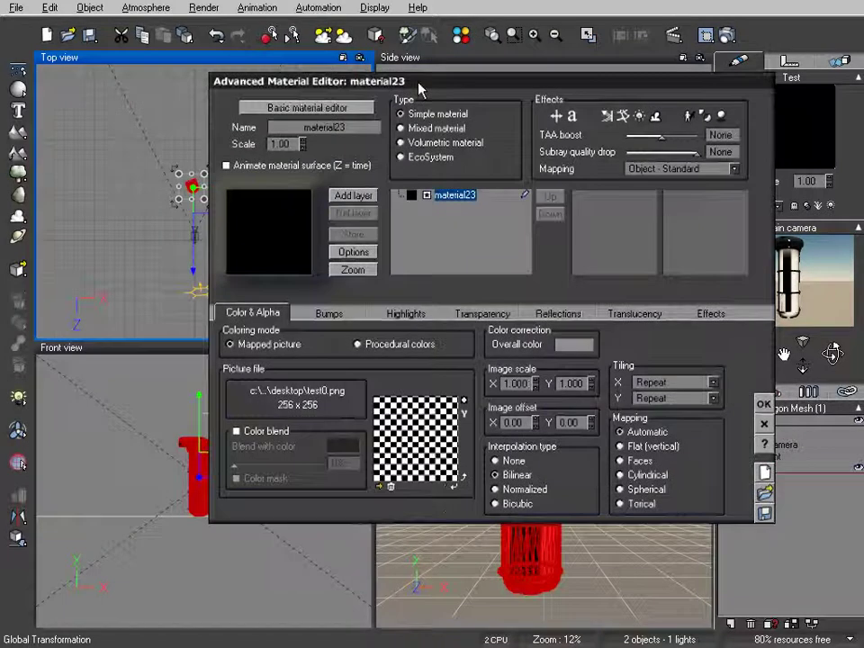
click(401, 129)
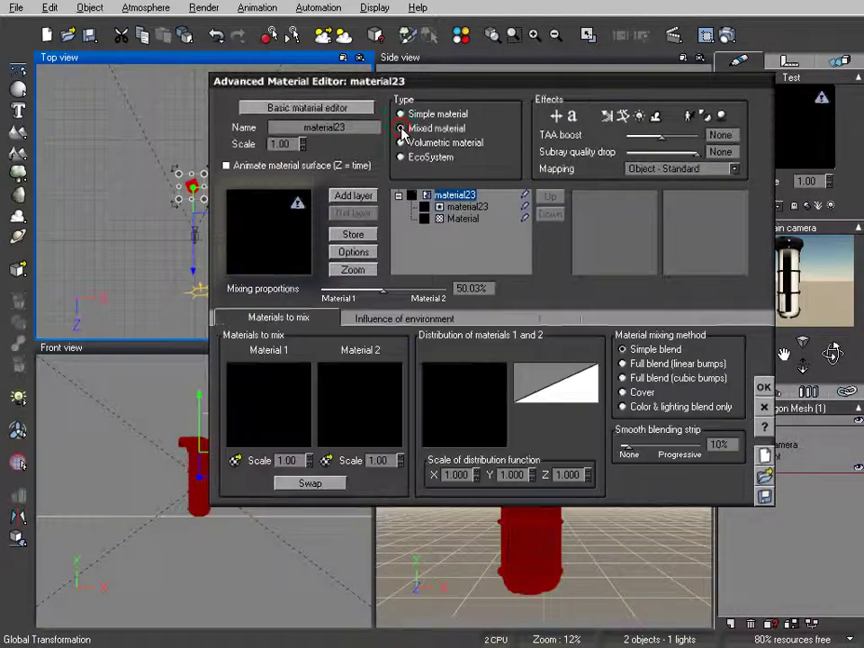
Step: Assign the Blue glass preset from the Glasses collection as Material 1 of the mixed material
click(237, 413)
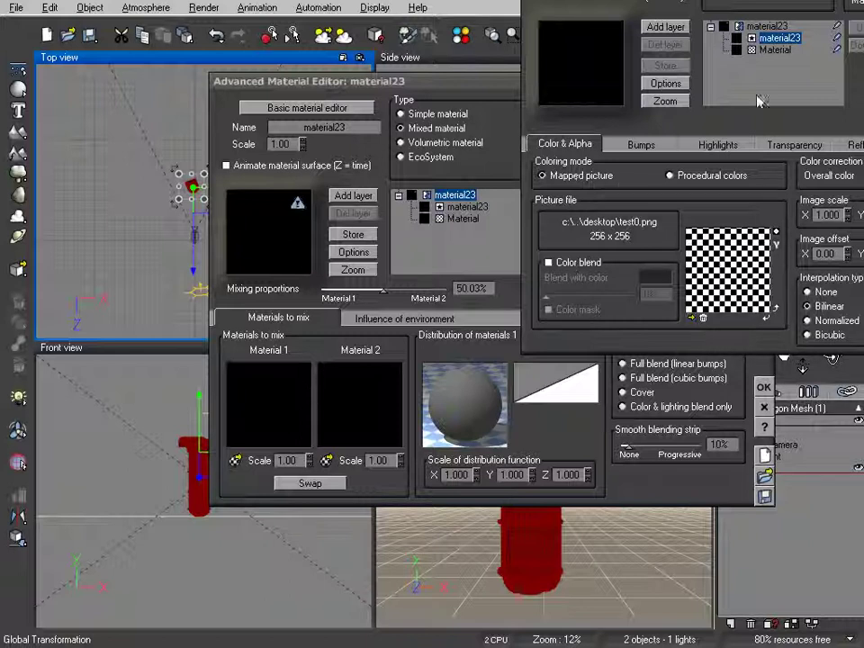
drag(779, 0, 610, 79)
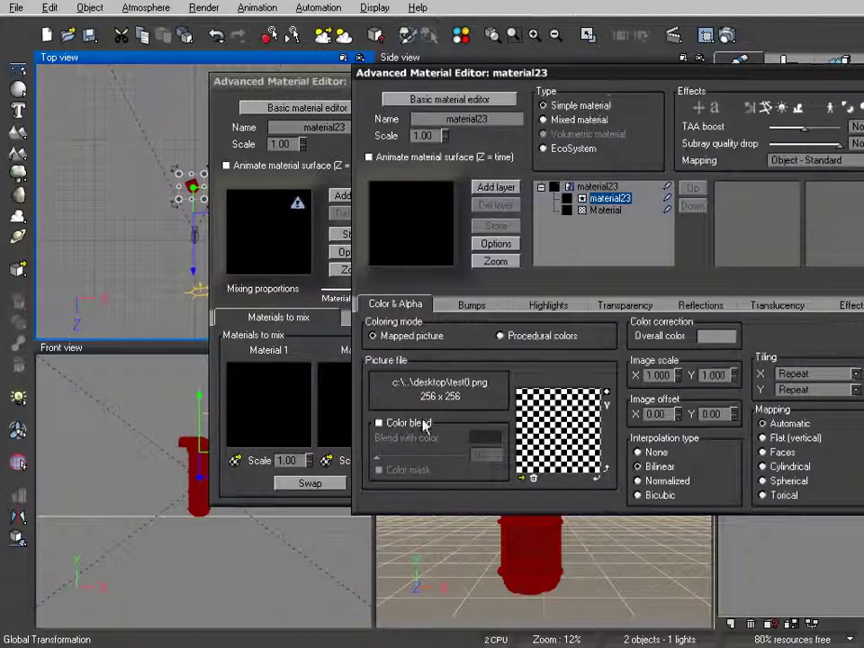
double_click(393, 217)
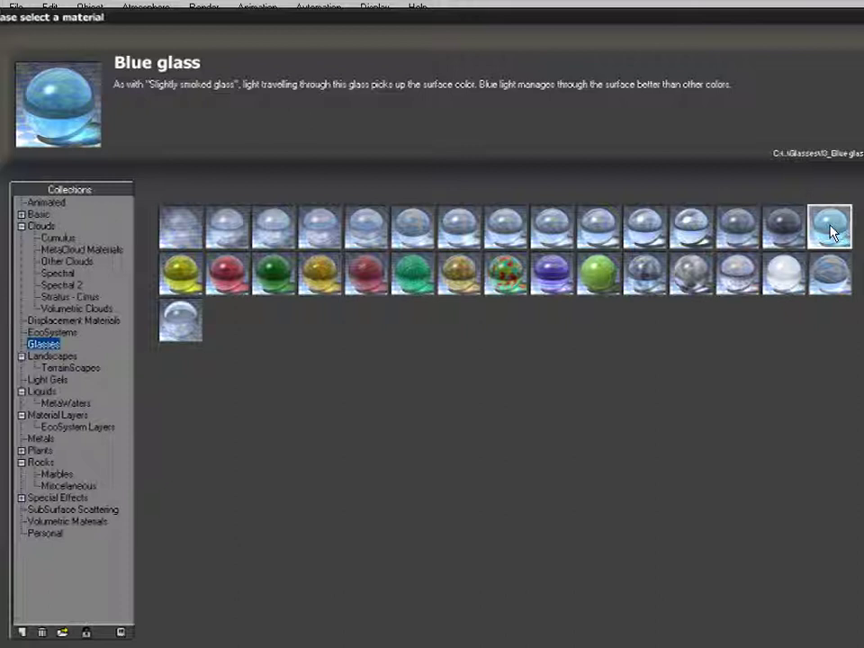
click(855, 642)
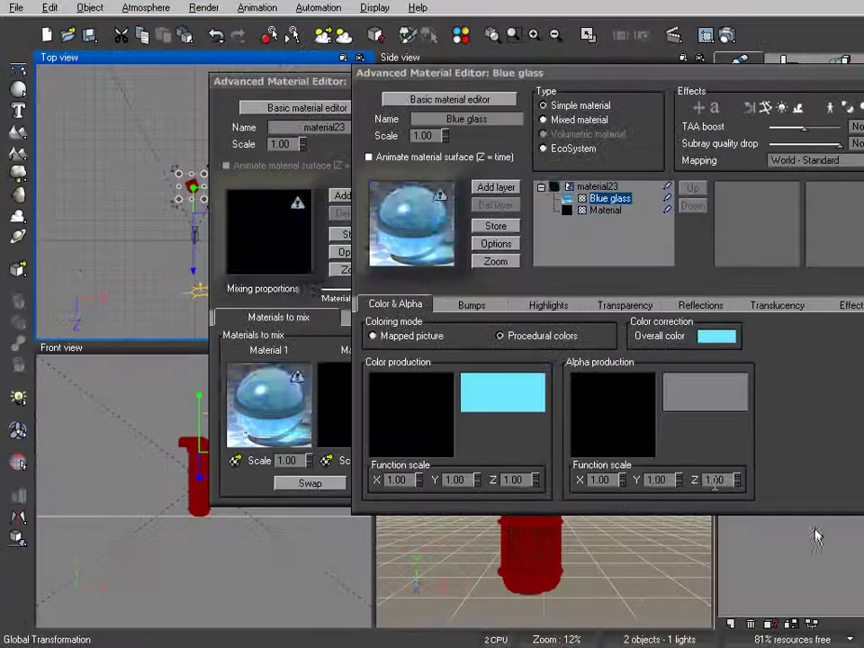
click(862, 386)
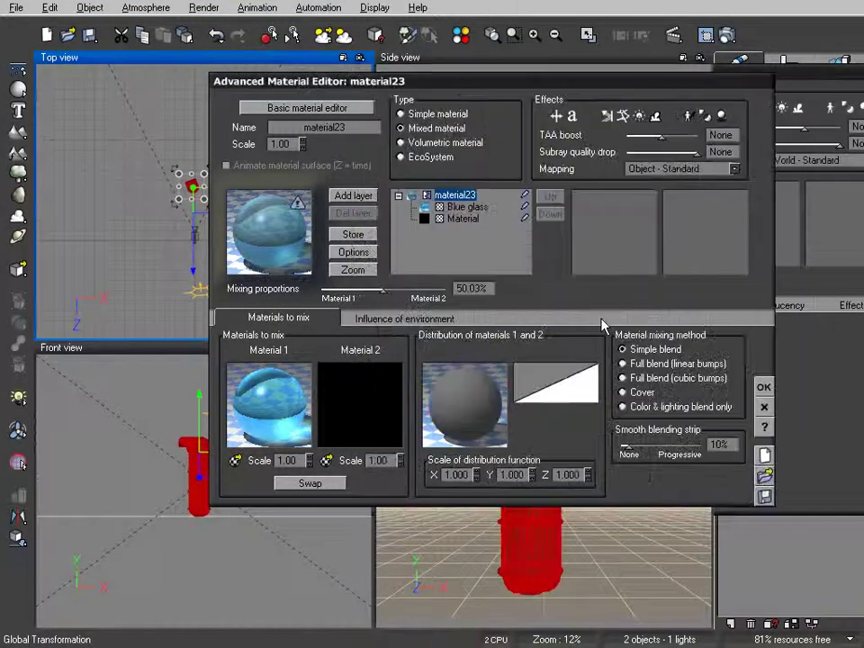
Step: Assign the Painted Rusted Metal preset from the Metals collection as Material 2 of the mixed material
double_click(340, 402)
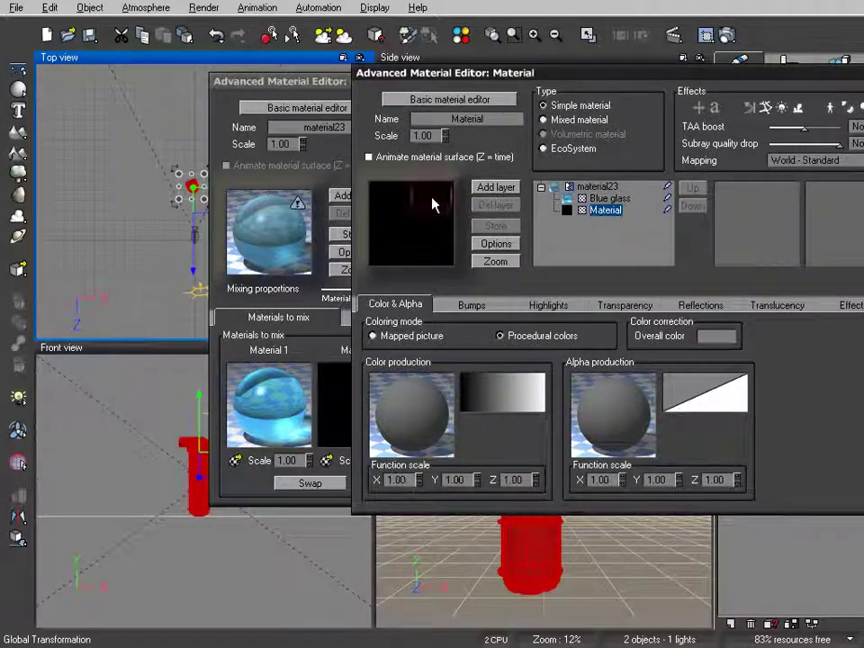
double_click(433, 204)
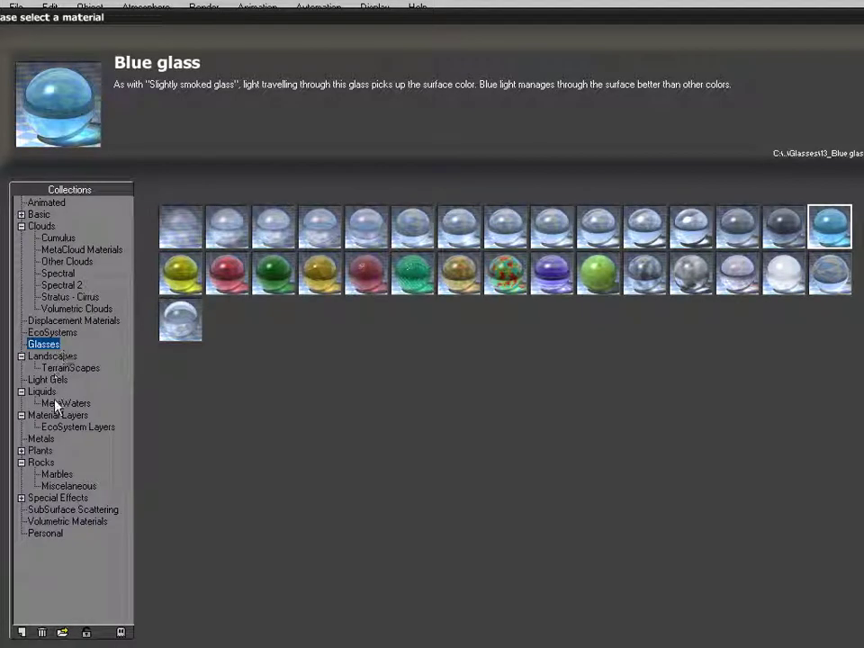
click(41, 440)
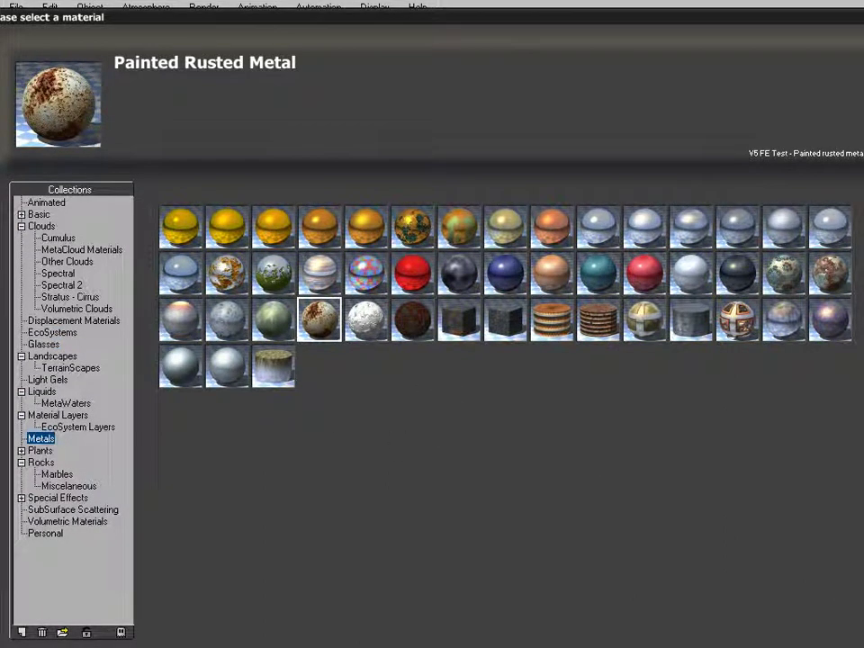
click(846, 572)
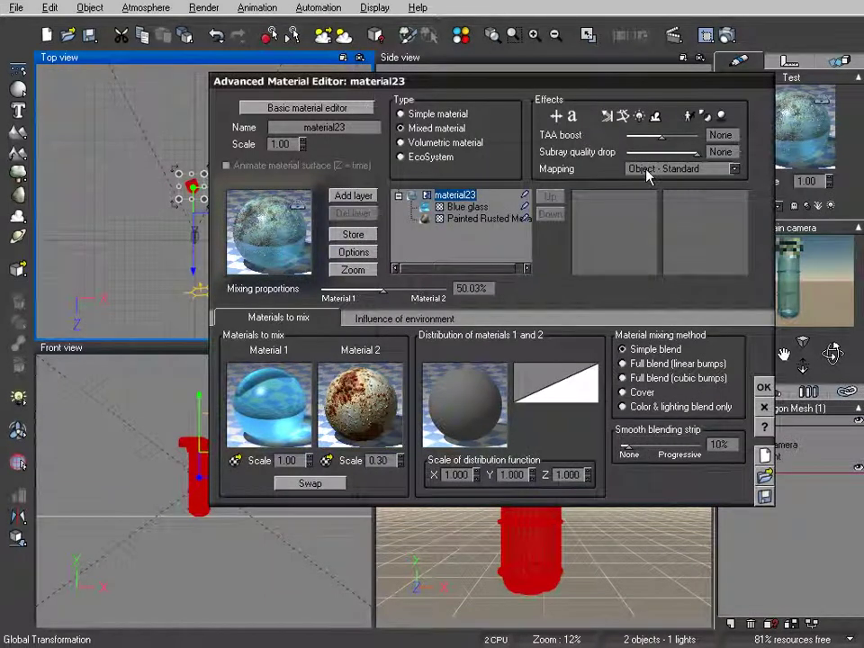
Step: Set the mixed material's mapping to Object - Parametric and open the distribution function of materials 1 and 2 for editing
click(647, 171)
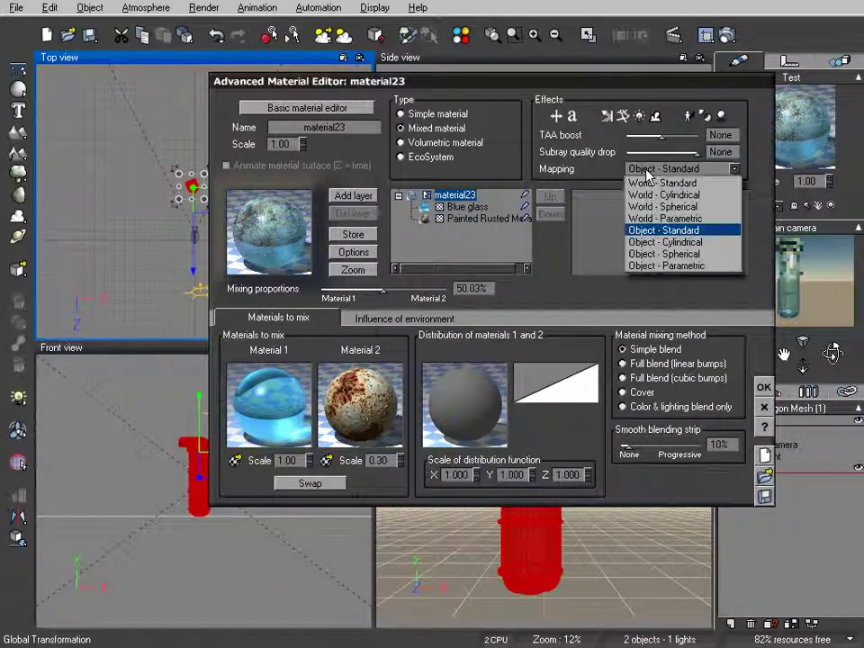
click(664, 268)
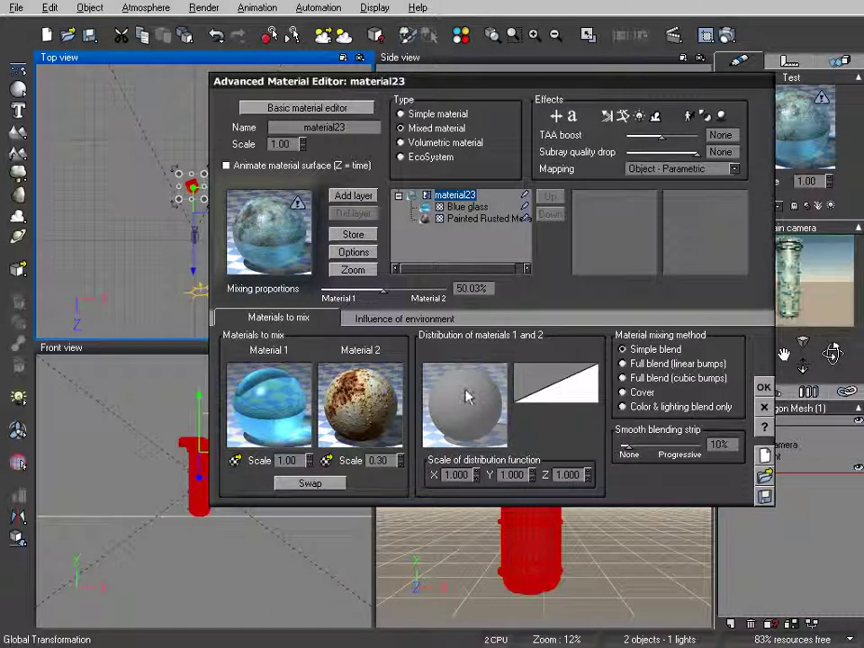
right_click(466, 397)
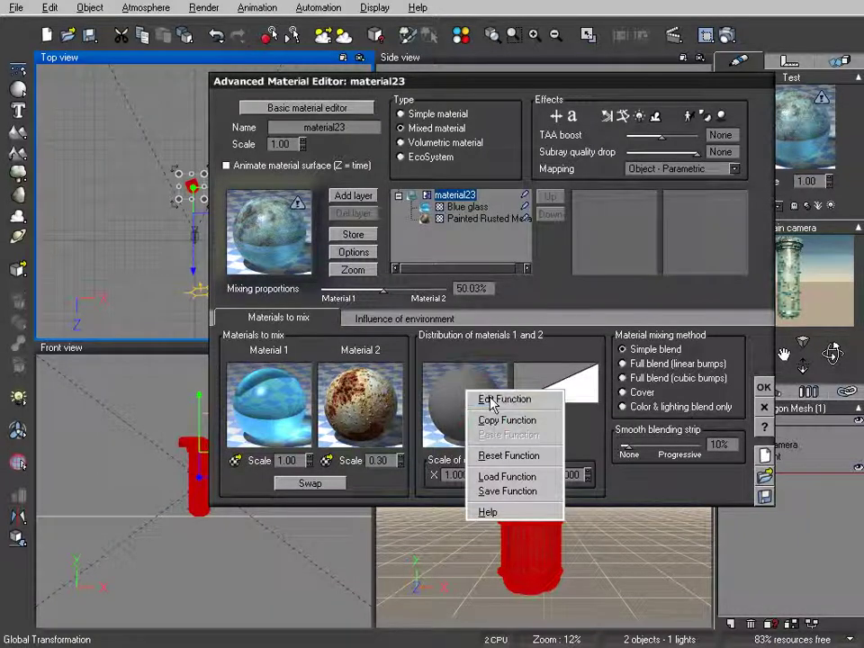
click(490, 400)
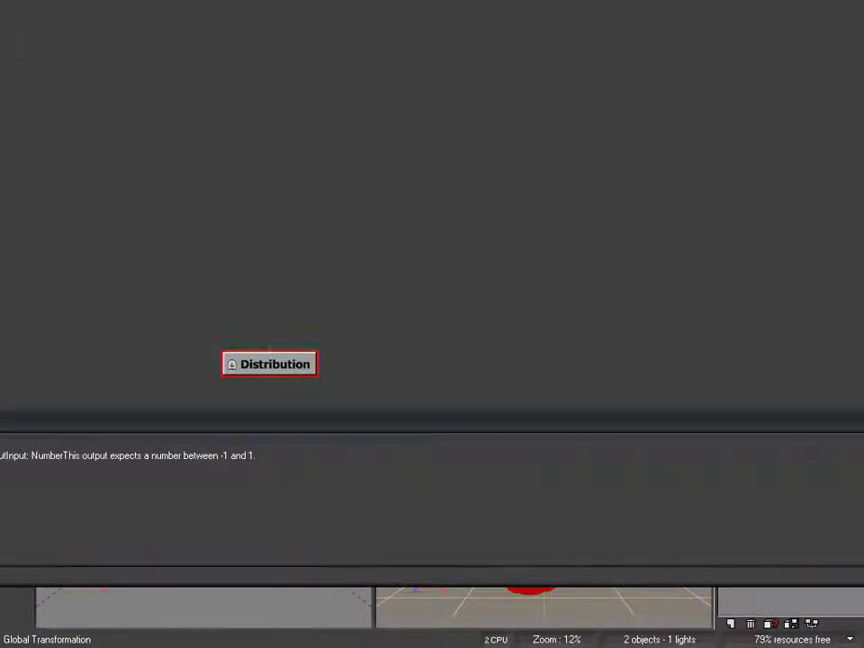
key(Escape)
right_click(452, 389)
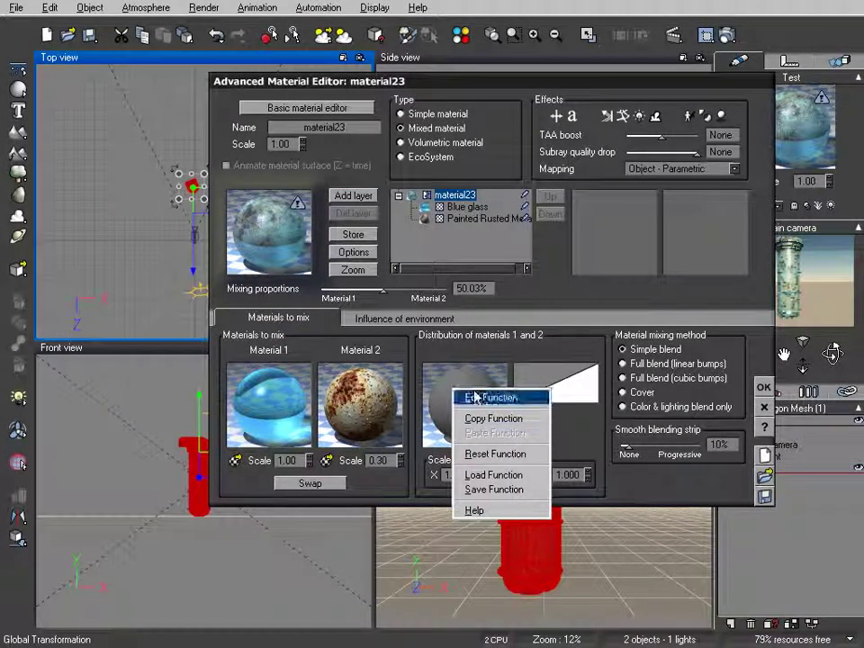
click(476, 398)
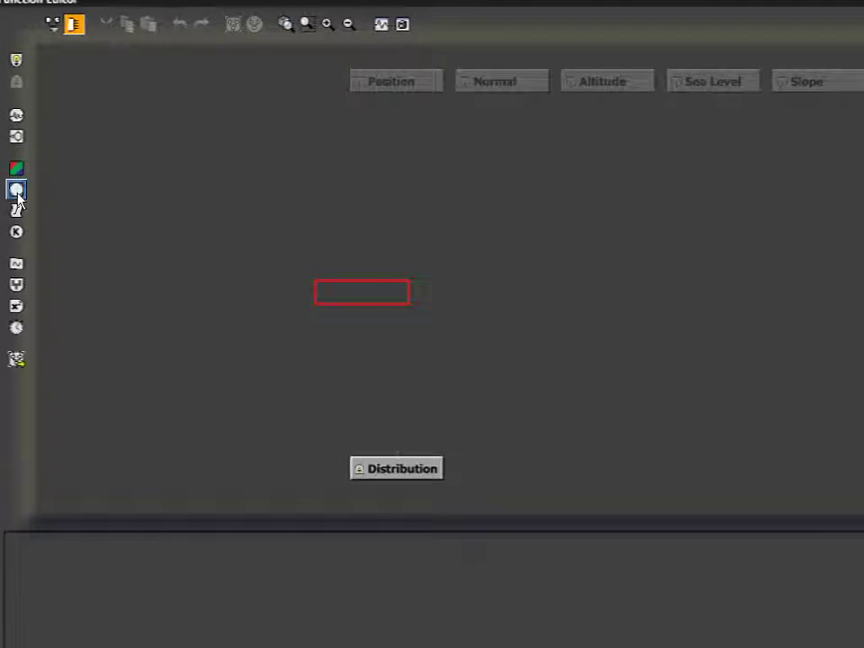
Step: Add a Projected Texture Map node with the "test uV map" image from the Desktop and connect it to the Distribution output
click(17, 190)
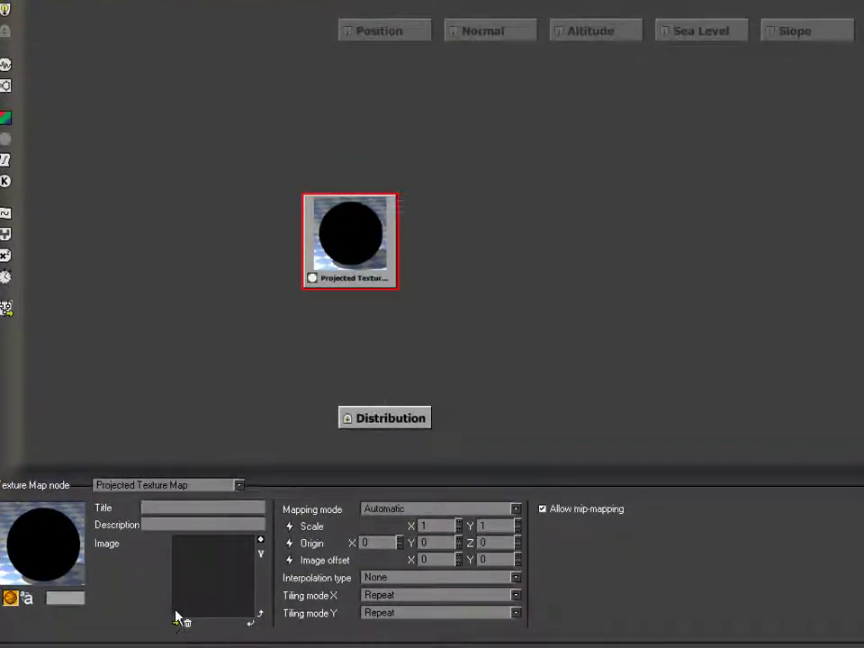
click(176, 623)
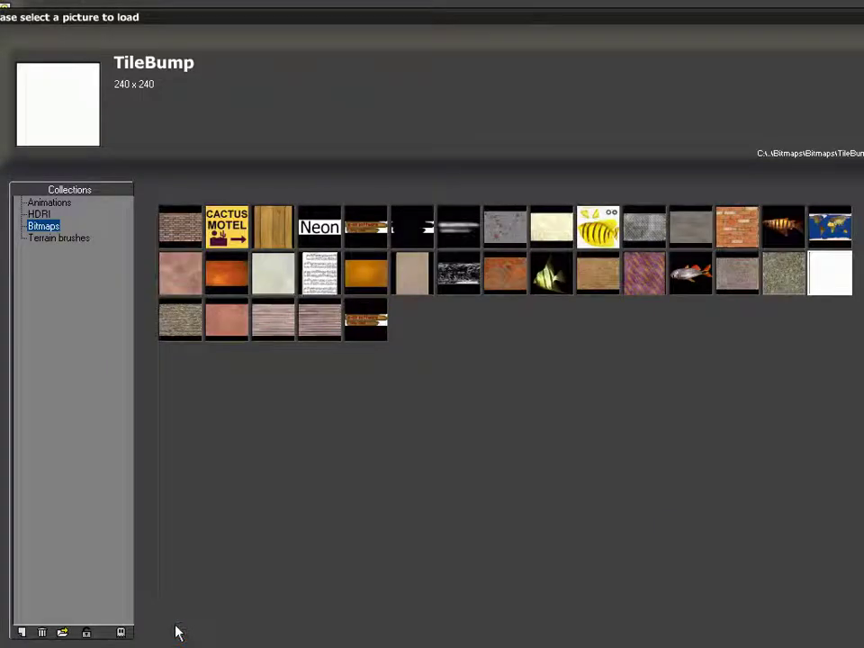
click(62, 633)
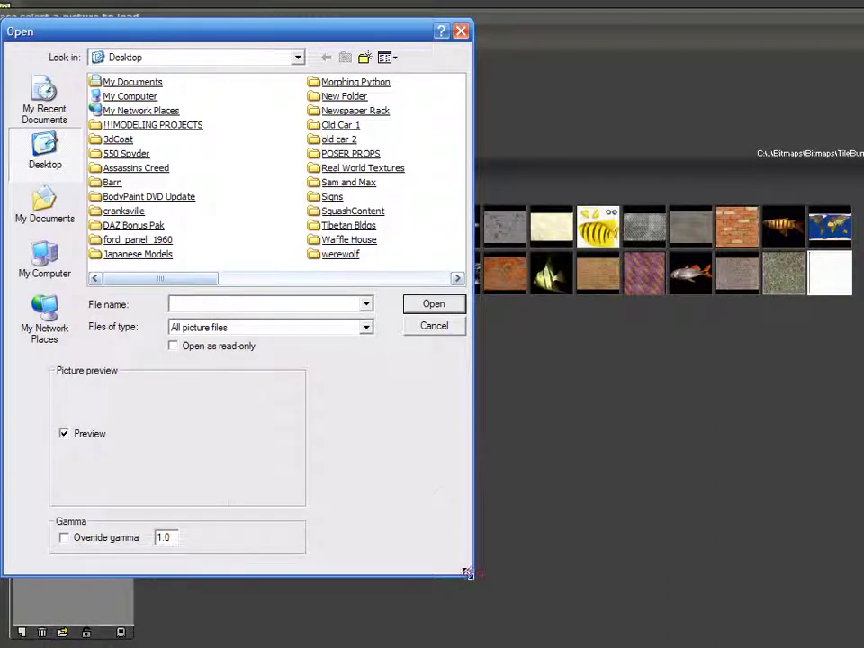
drag(468, 572, 863, 609)
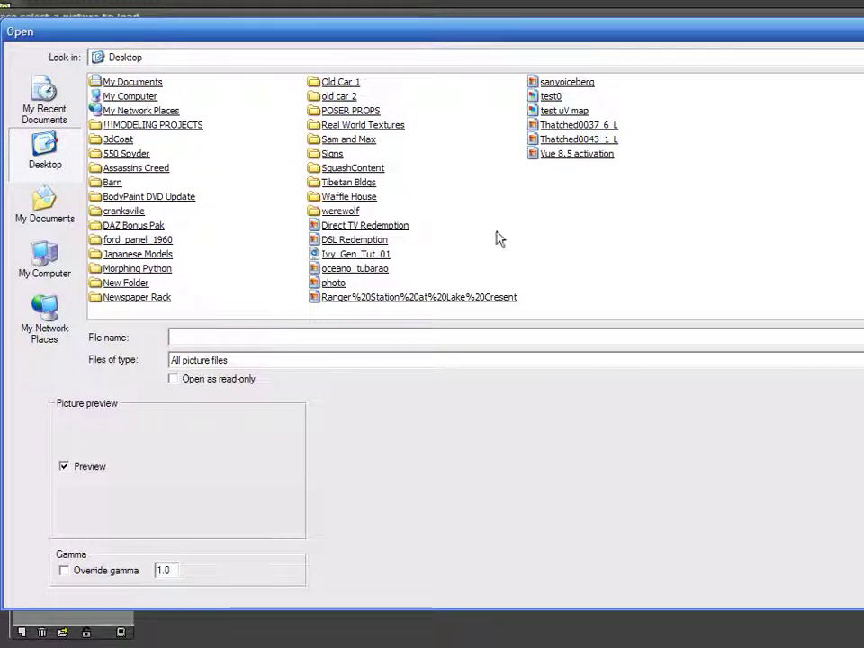
click(565, 110)
key(Return)
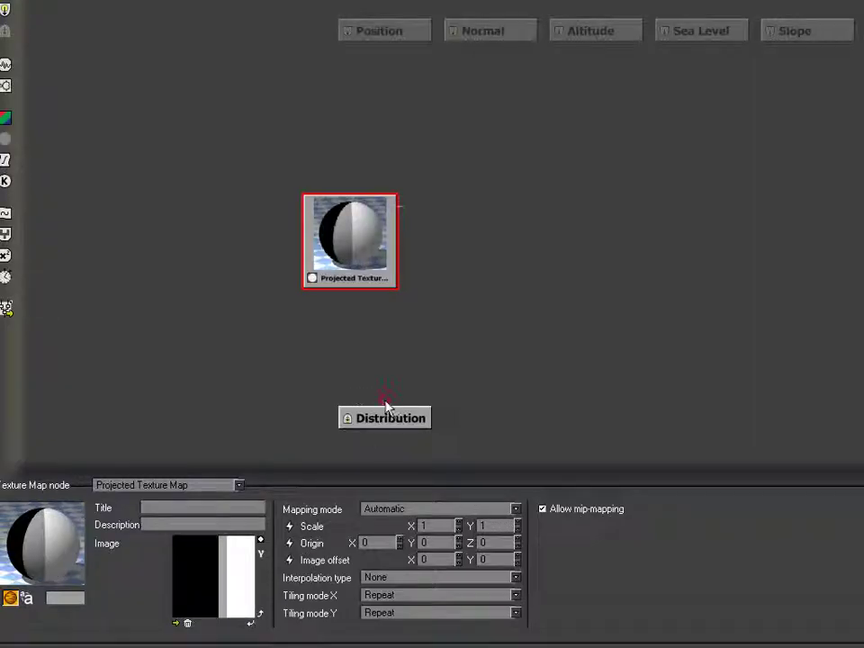
drag(385, 405, 383, 242)
click(409, 252)
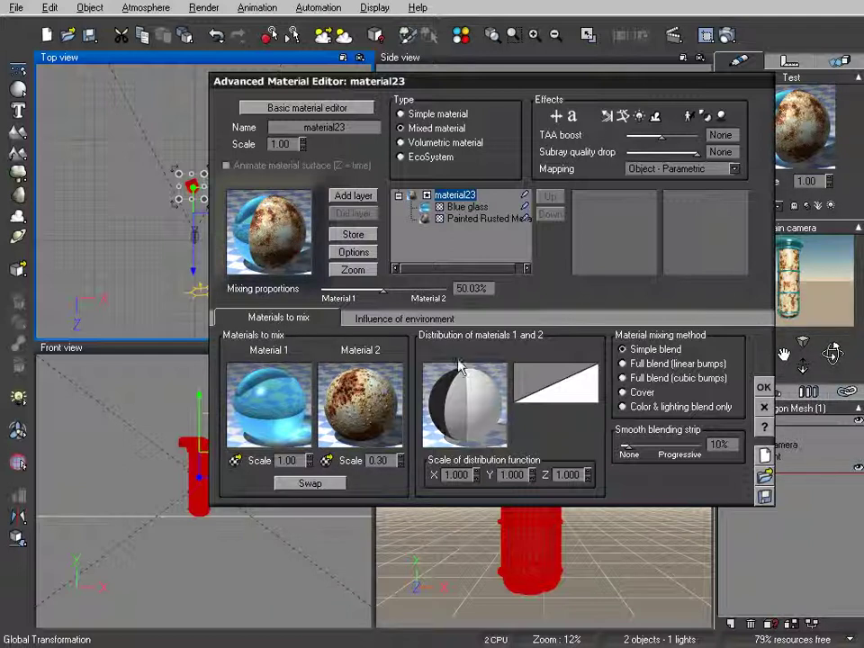
Step: Set the material's smooth blending strip to 0% and render the main camera view
drag(662, 445, 655, 445)
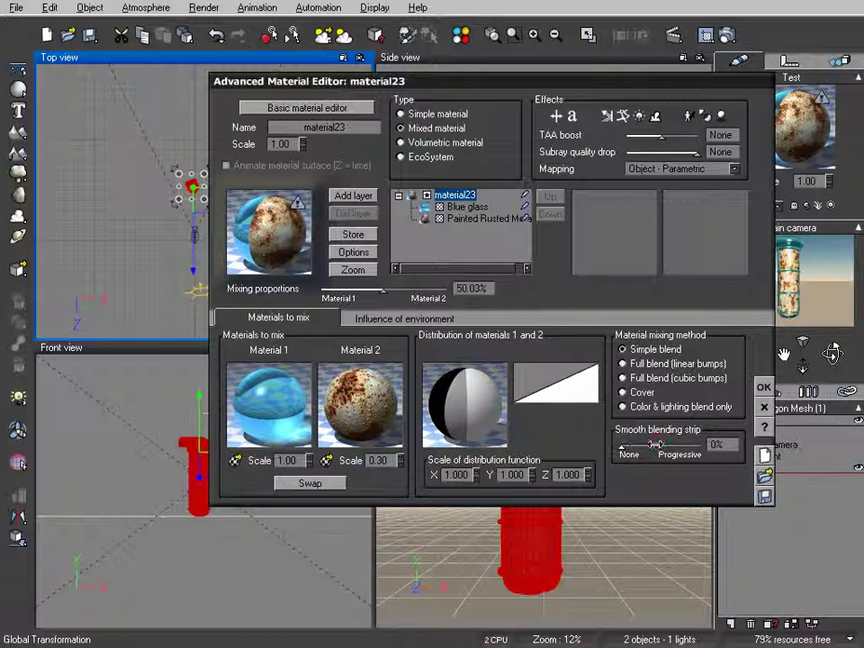
click(764, 389)
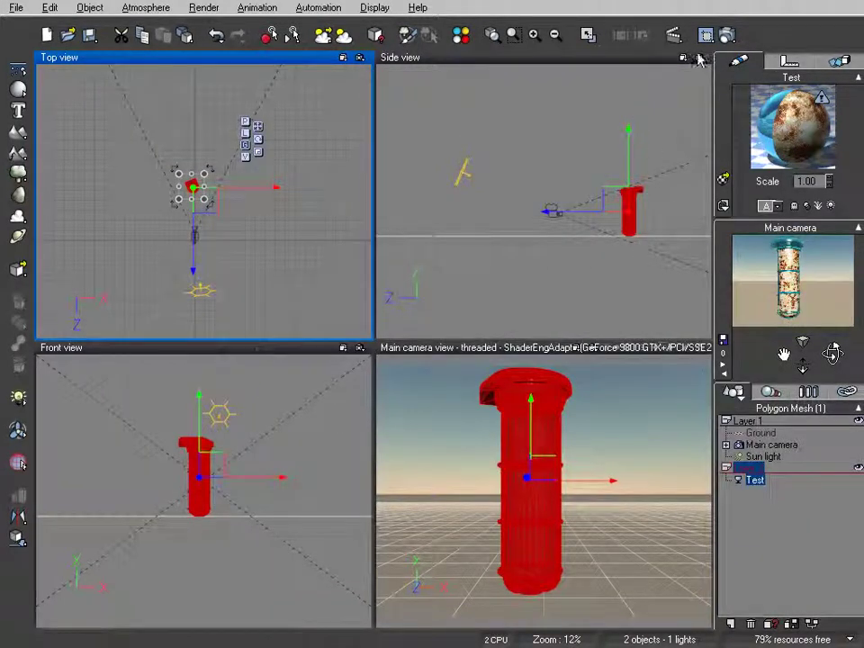
click(726, 35)
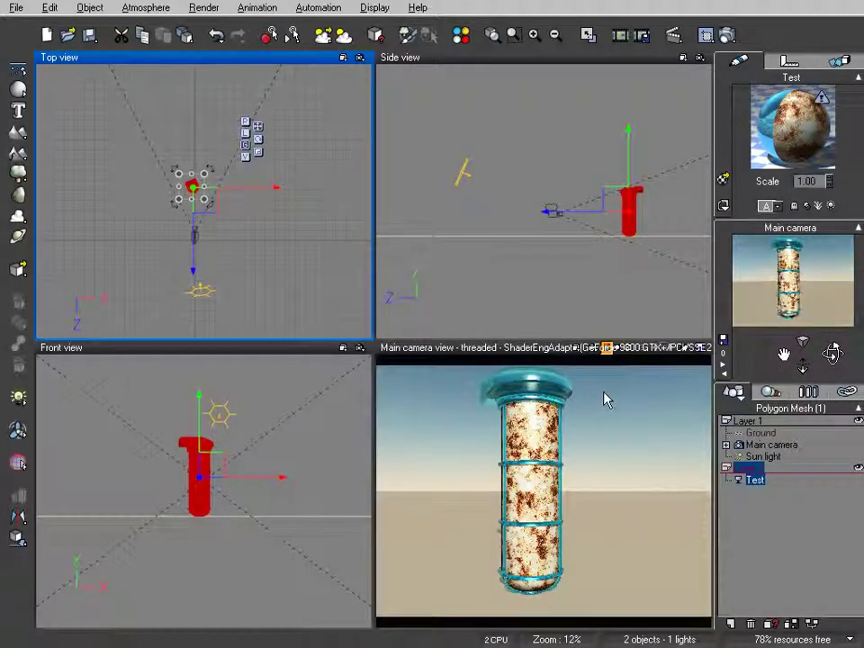
Step: Open the Test object's mixed material for editing, try swapping Material 1 and Material 2, and restore their original order
double_click(782, 124)
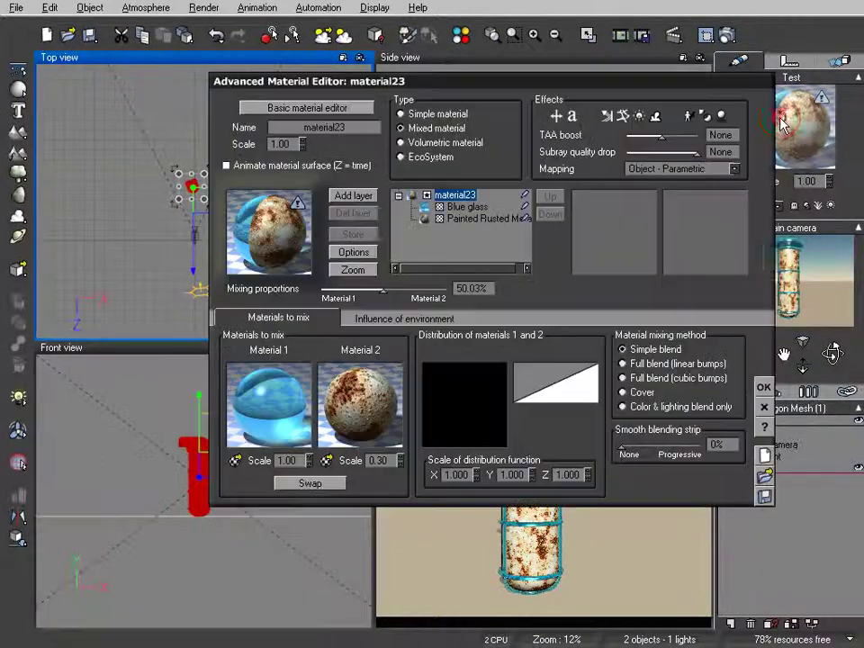
click(310, 484)
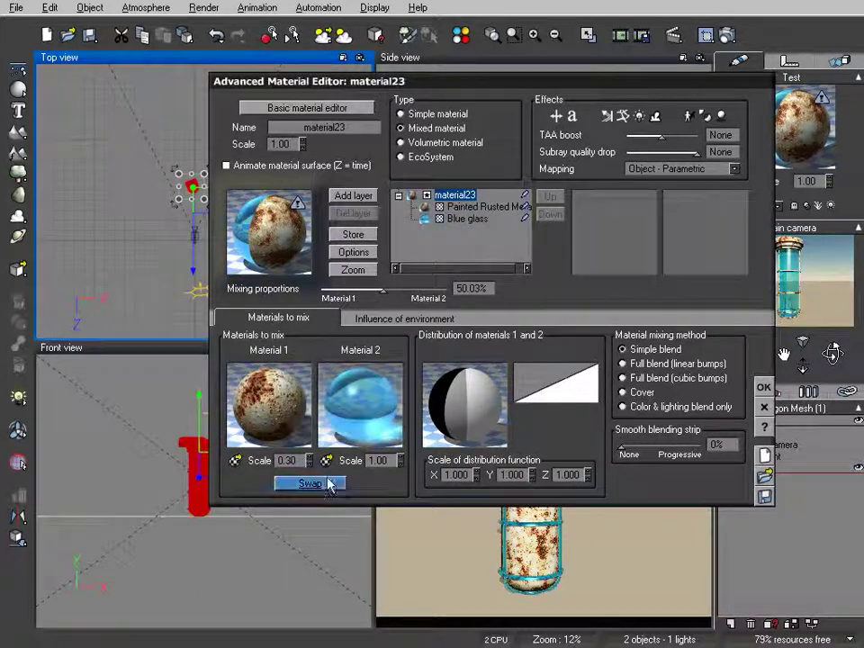
click(330, 483)
Step: Invert the Projected Texture Map image in the distribution function of materials 1 and 2, accept the material, and render the main camera view
right_click(466, 421)
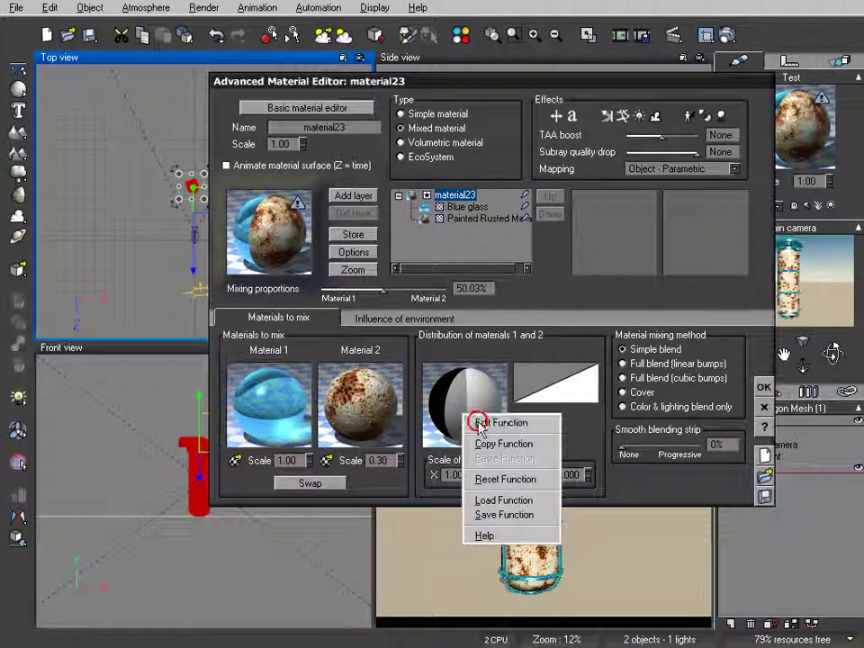
click(477, 420)
drag(487, 351, 486, 281)
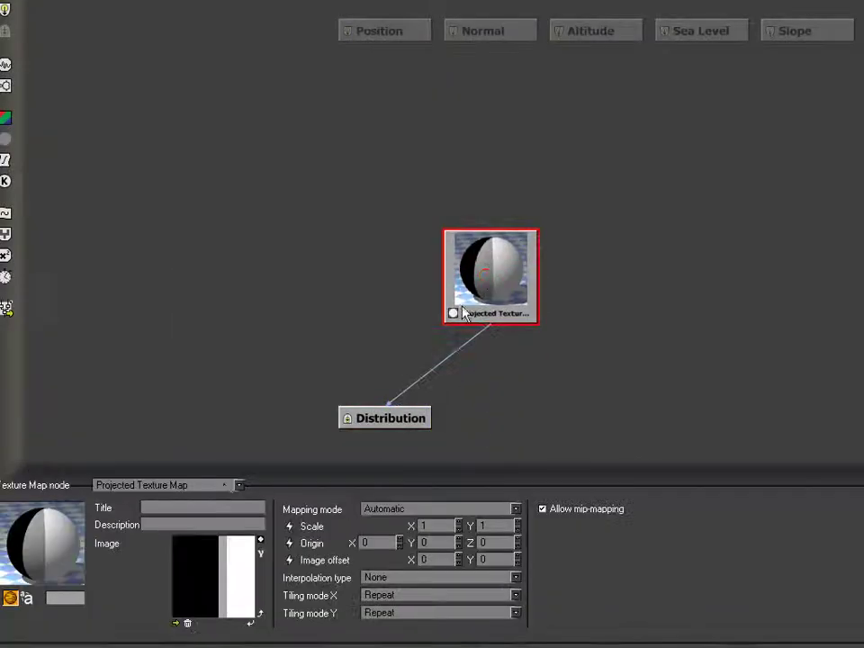
click(261, 542)
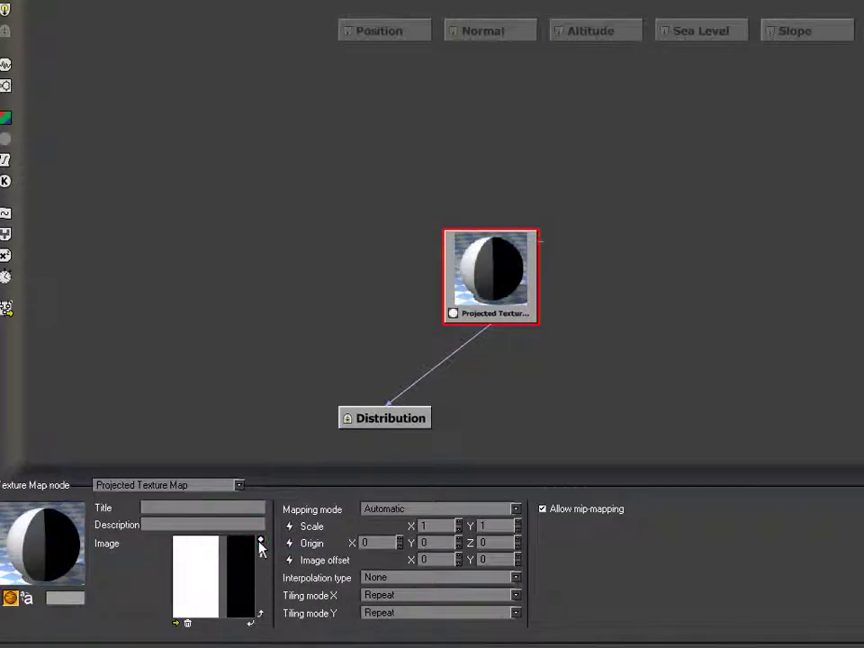
click(261, 542)
click(261, 541)
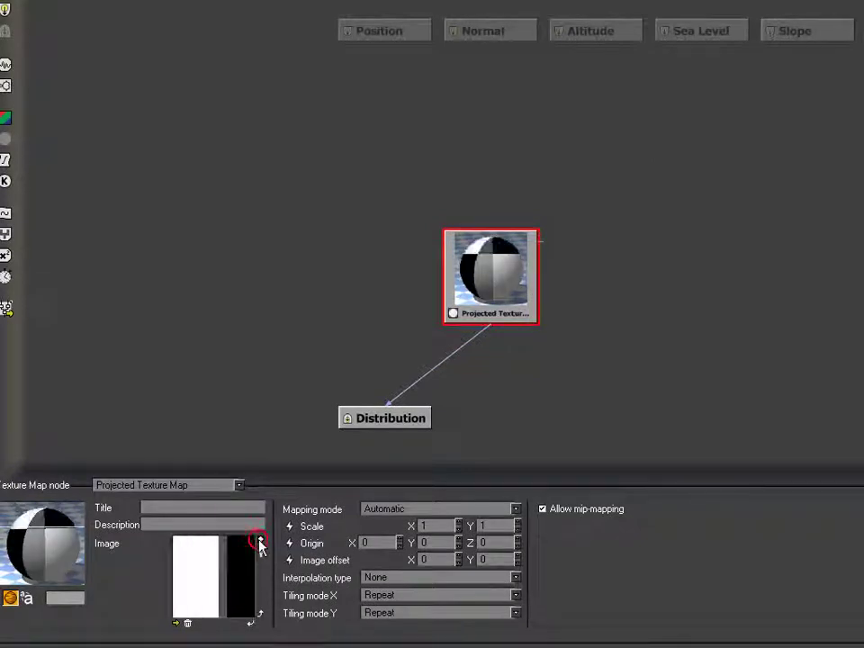
key(Return)
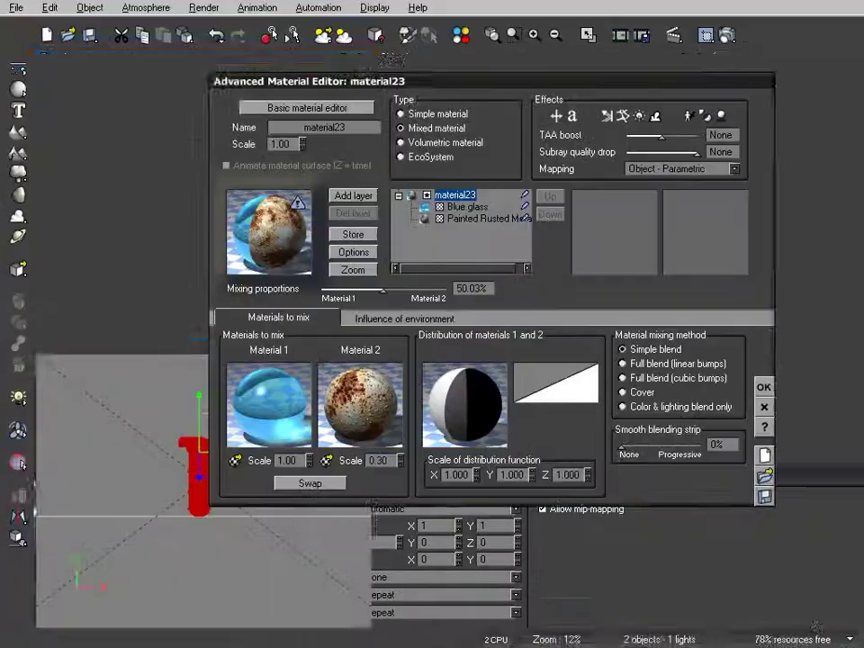
click(763, 387)
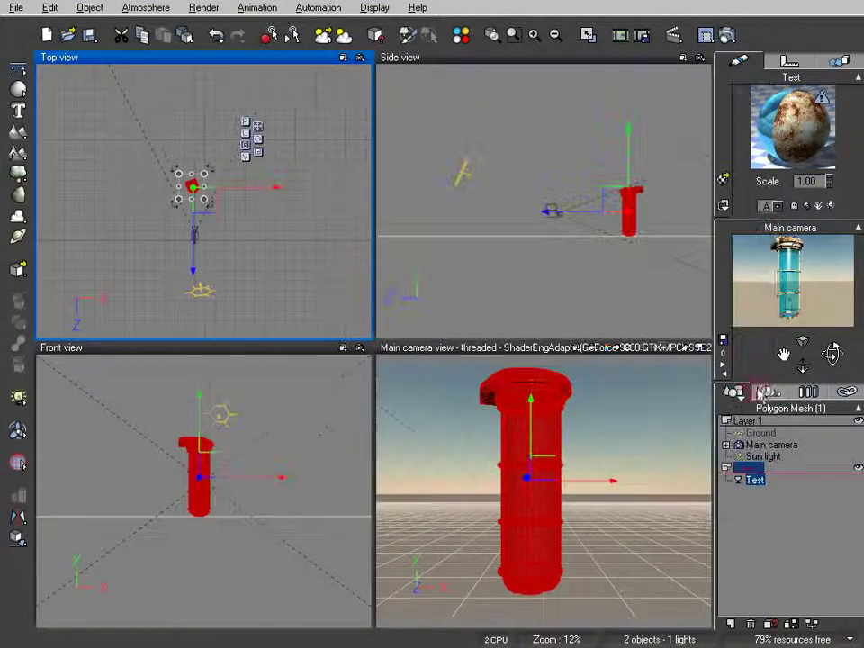
click(727, 34)
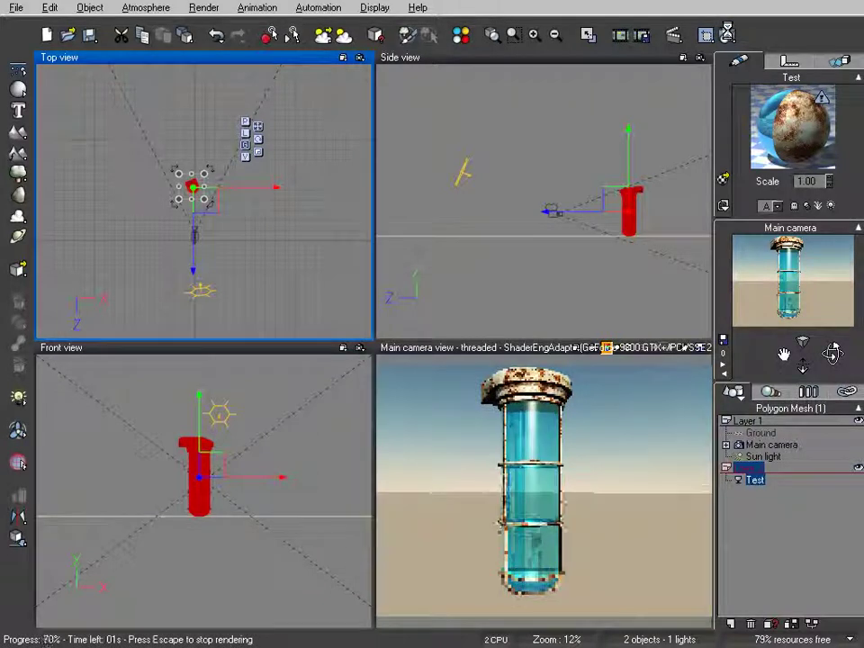